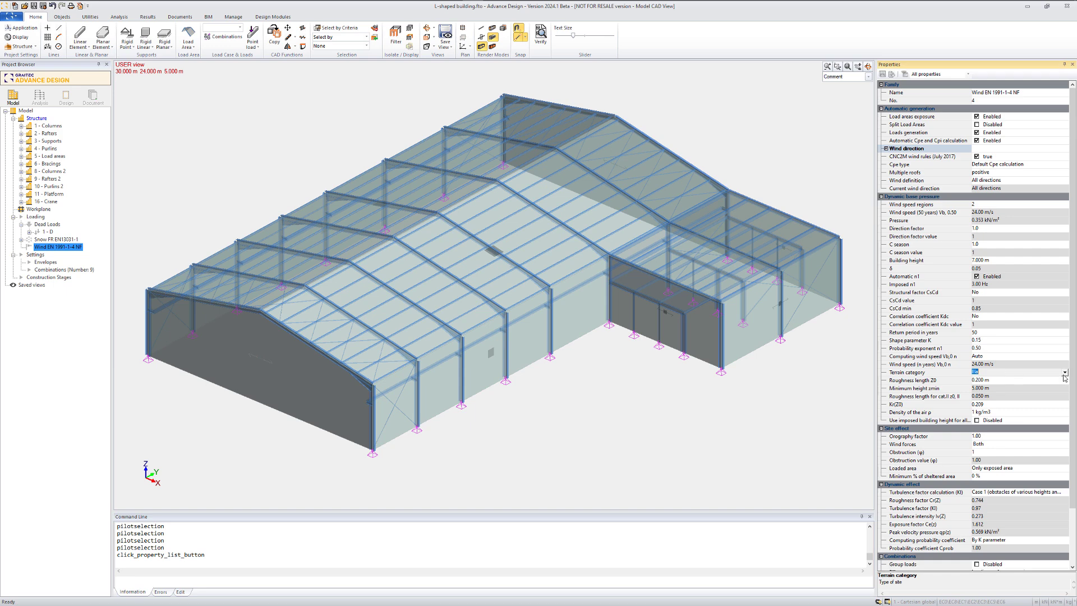
Set the terrain category of the Wind EN 1991-1-4 NF family to IIIb, leaving the CNC2M wind rules (July 2017) enabled.
{"action": "left_click", "coordinate": [1064, 373]}
{"action": "left_click", "coordinate": [985, 396]}
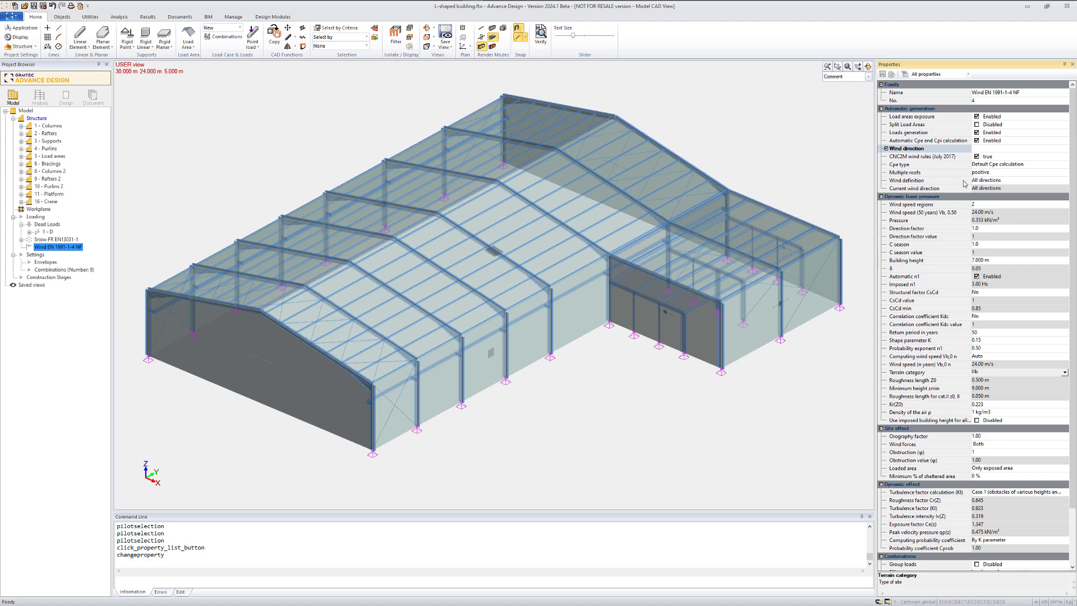
{"action": "left_click", "coordinate": [977, 158]}
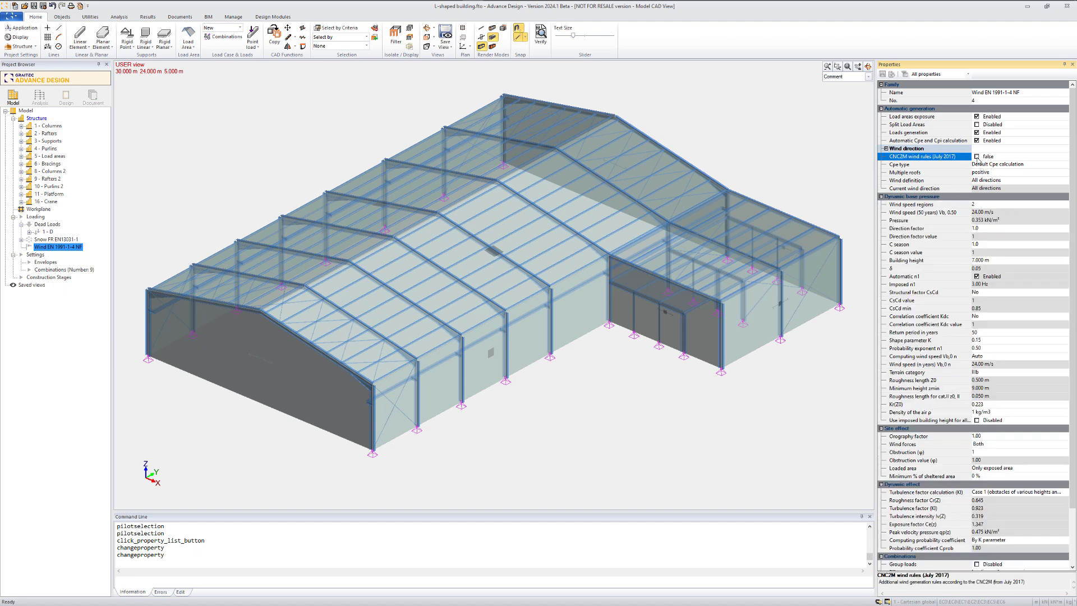
{"action": "left_click", "coordinate": [977, 157]}
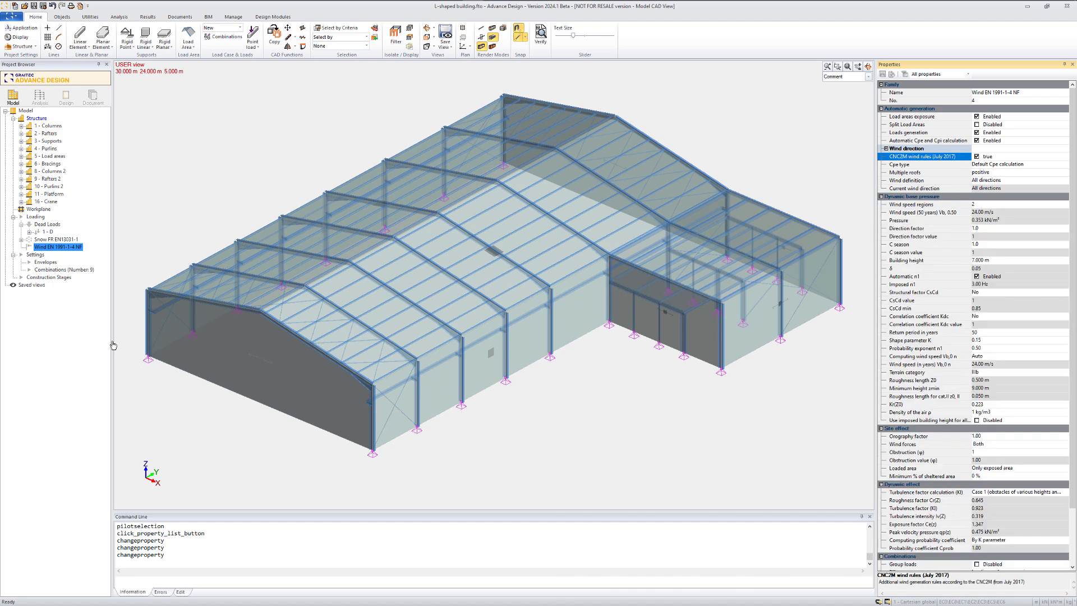
Automatically generate the loads for the Wind EN 1991-1-4 NF family and hide all the load cases from WX+S to WY-D2.
{"action": "right_click", "coordinate": [72, 249]}
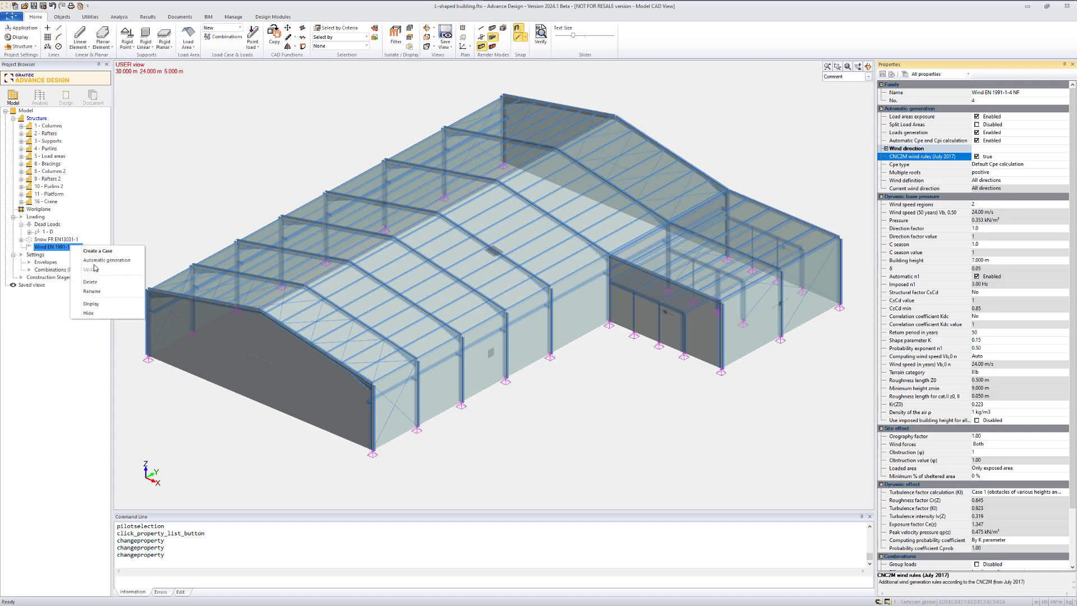
{"action": "left_click", "coordinate": [98, 264]}
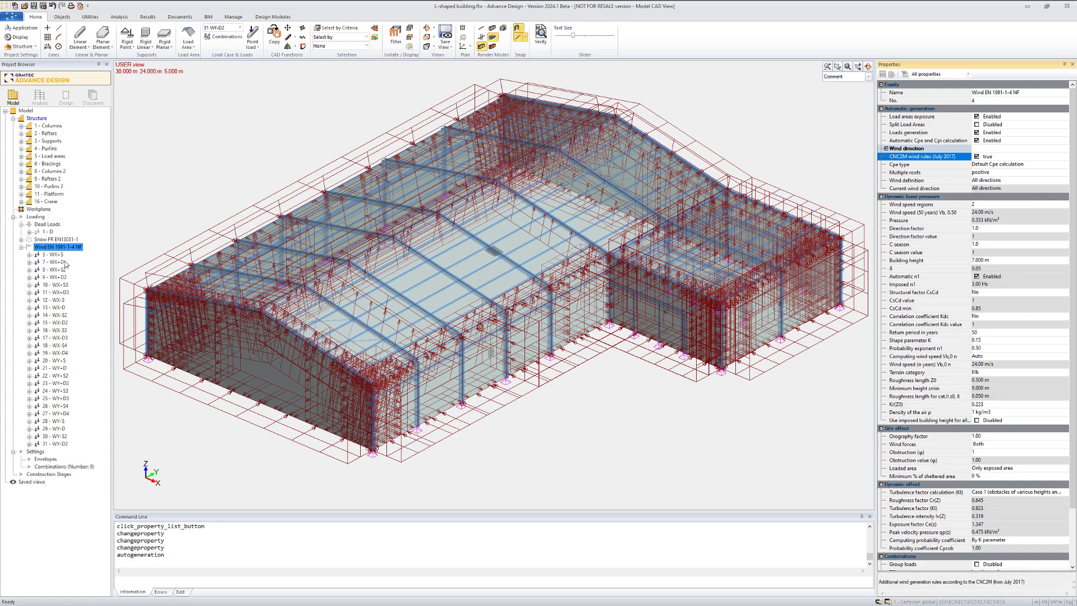
{"action": "left_click", "coordinate": [53, 255]}
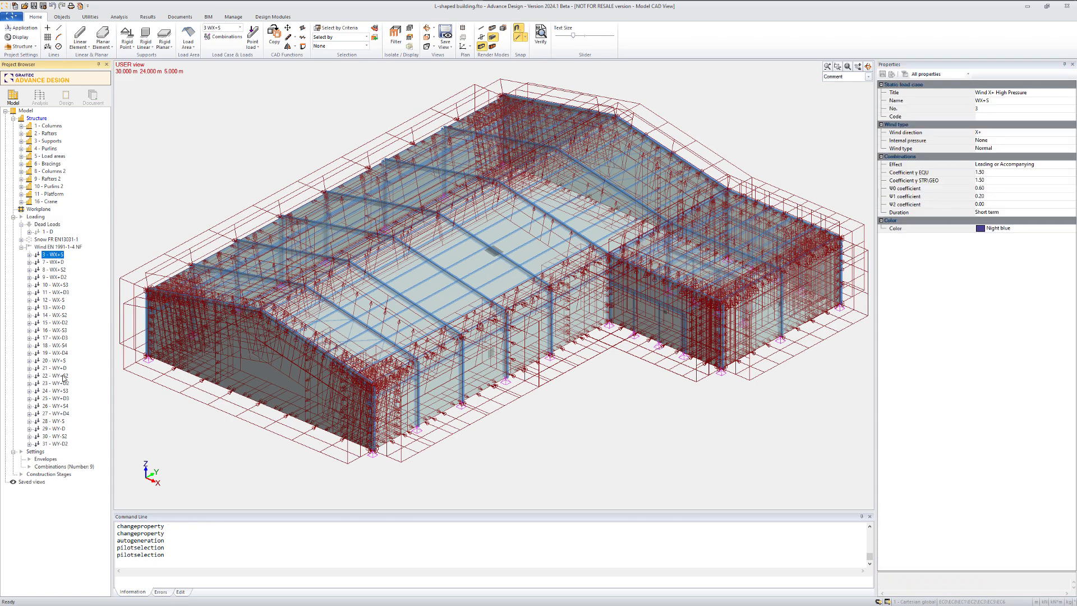
{"action": "left_click", "coordinate": [55, 444], "text": "shift"}
{"action": "right_click", "coordinate": [62, 445]}
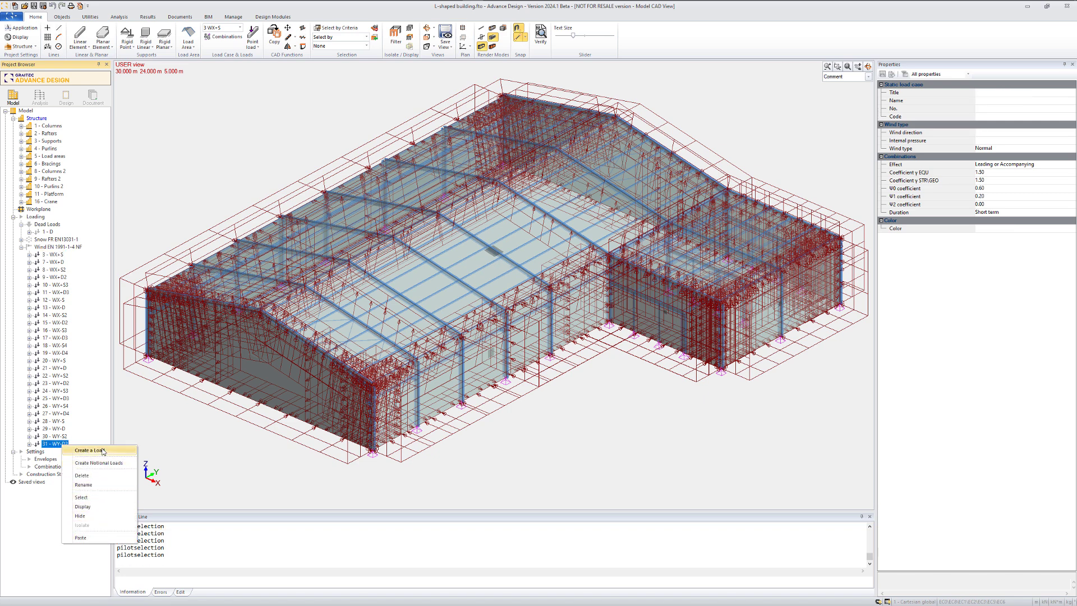
{"action": "left_click", "coordinate": [96, 516]}
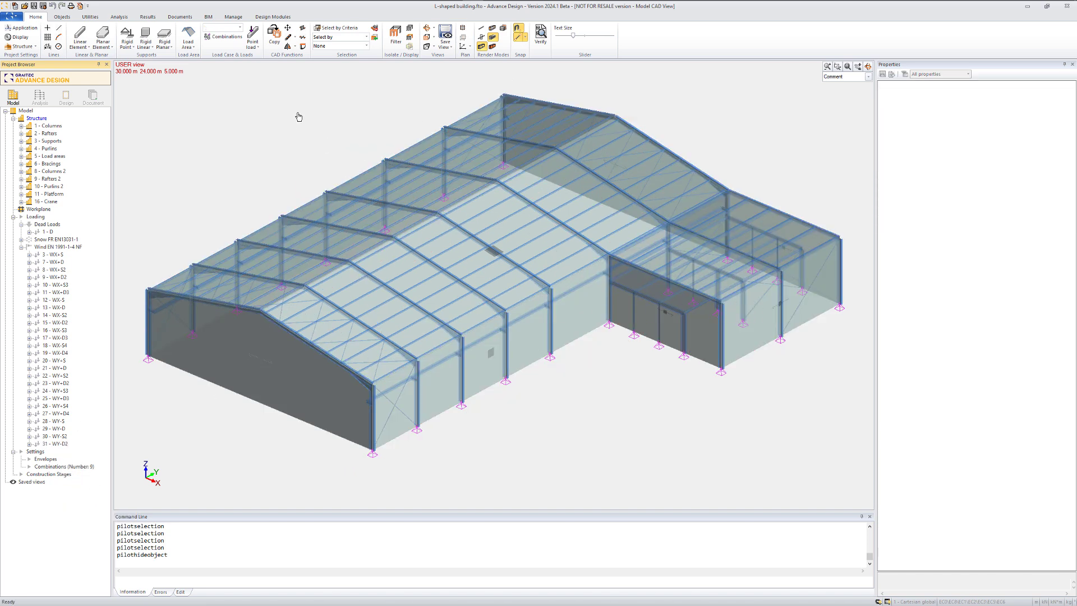
Switch to the Snagit Capture Preview and draw two red arrows toward the front gable wall, adjusting the second one's angle.
{"action": "key", "text": "alt+Tab"}
{"action": "left_click", "coordinate": [330, 352]}
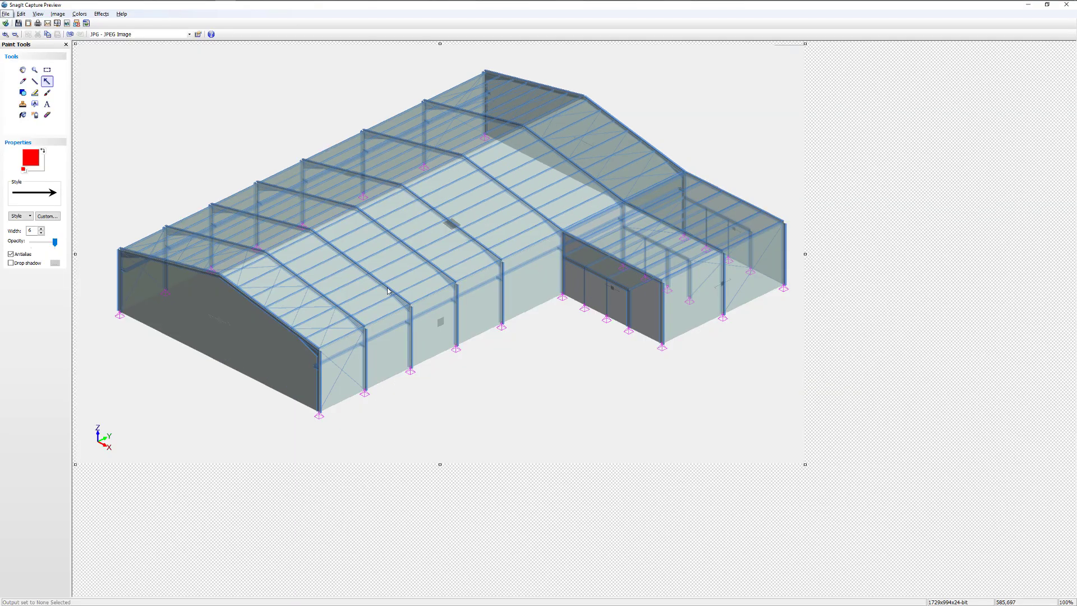
{"action": "left_click", "coordinate": [46, 85]}
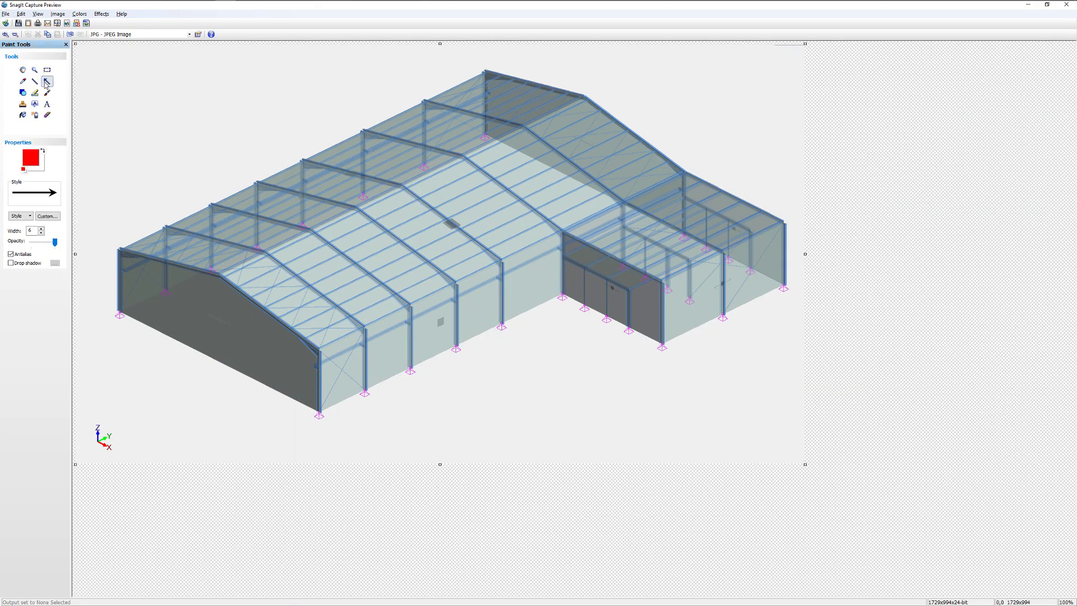
{"action": "mouse_move", "coordinate": [165, 443]}
{"action": "left_mouse_down"}
{"action": "mouse_move", "coordinate": [235, 414]}
{"action": "mouse_move", "coordinate": [230, 406]}
{"action": "left_mouse_up"}
{"action": "left_click_drag", "start_coordinate": [218, 456], "coordinate": [236, 414]}
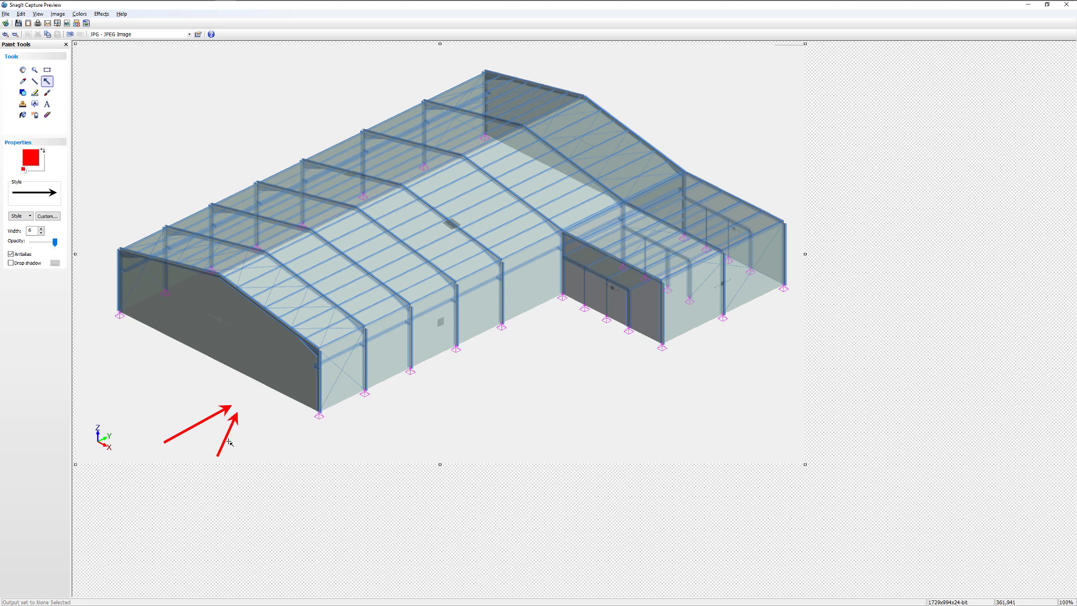
{"action": "left_click", "coordinate": [220, 457]}
{"action": "left_click_drag", "start_coordinate": [218, 457], "coordinate": [170, 400]}
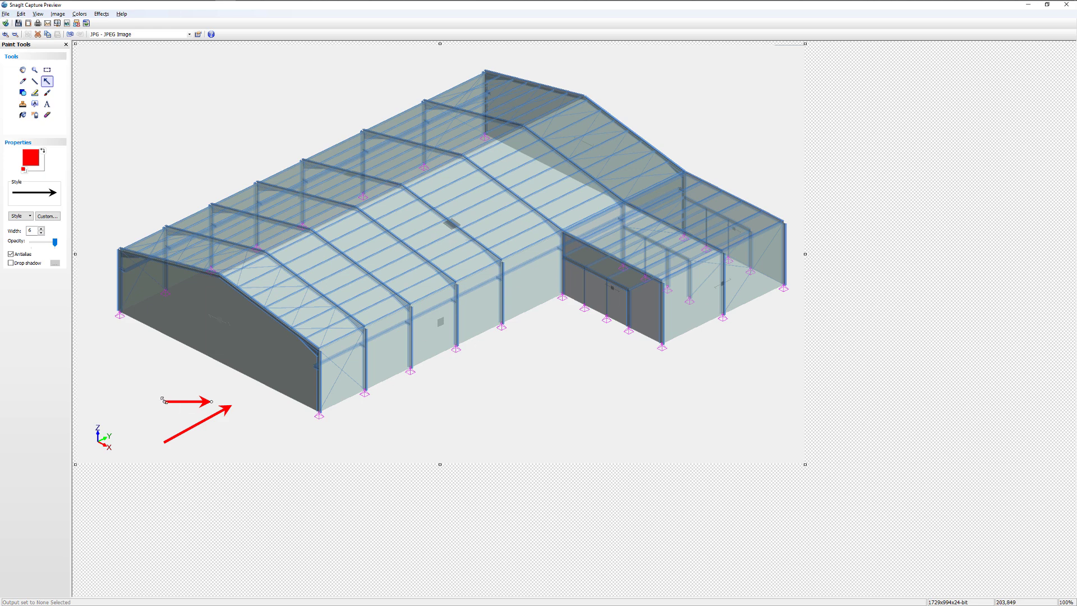
{"action": "left_click_drag", "start_coordinate": [165, 403], "coordinate": [232, 442]}
Draw two red lines along the base of the walls meeting at the building's inner corner, with their ends touching.
{"action": "left_click", "coordinate": [35, 81]}
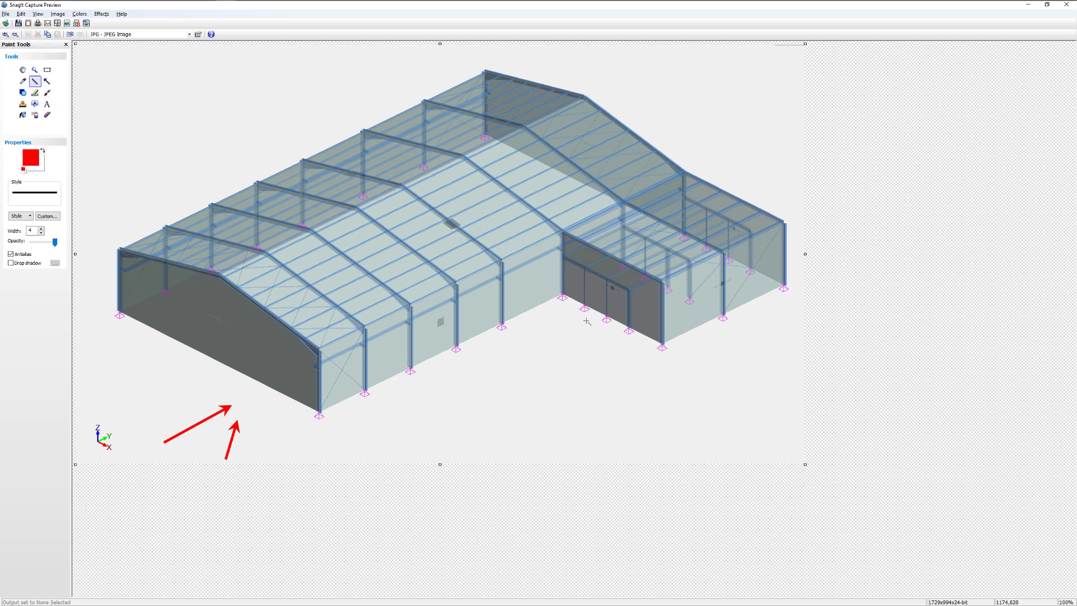
{"action": "left_click_drag", "start_coordinate": [647, 341], "coordinate": [564, 298]}
{"action": "left_click_drag", "start_coordinate": [560, 305], "coordinate": [478, 342]}
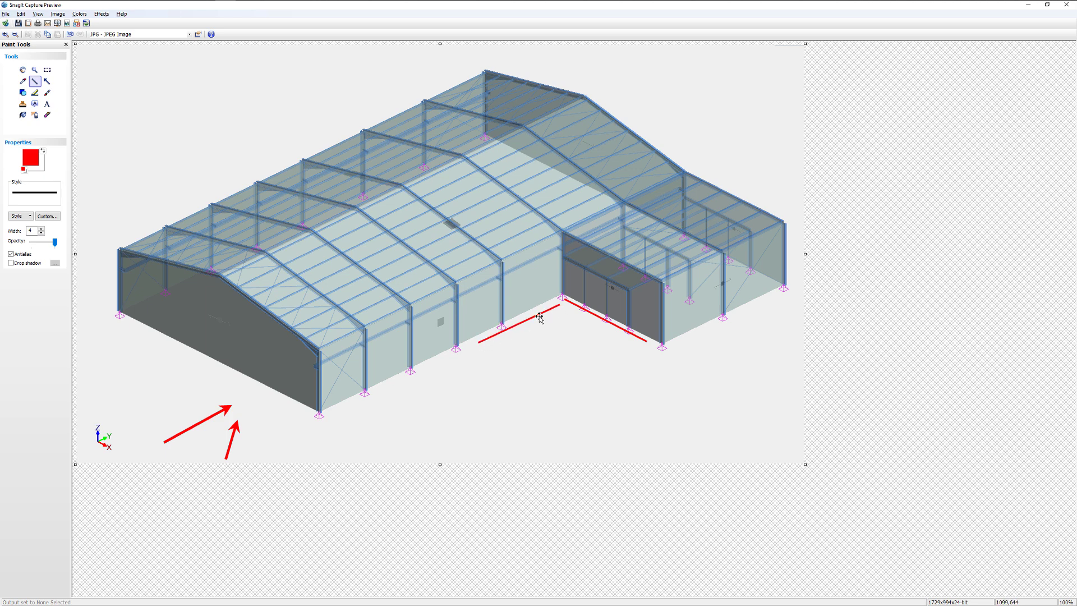
{"action": "left_click_drag", "start_coordinate": [539, 317], "coordinate": [542, 312]}
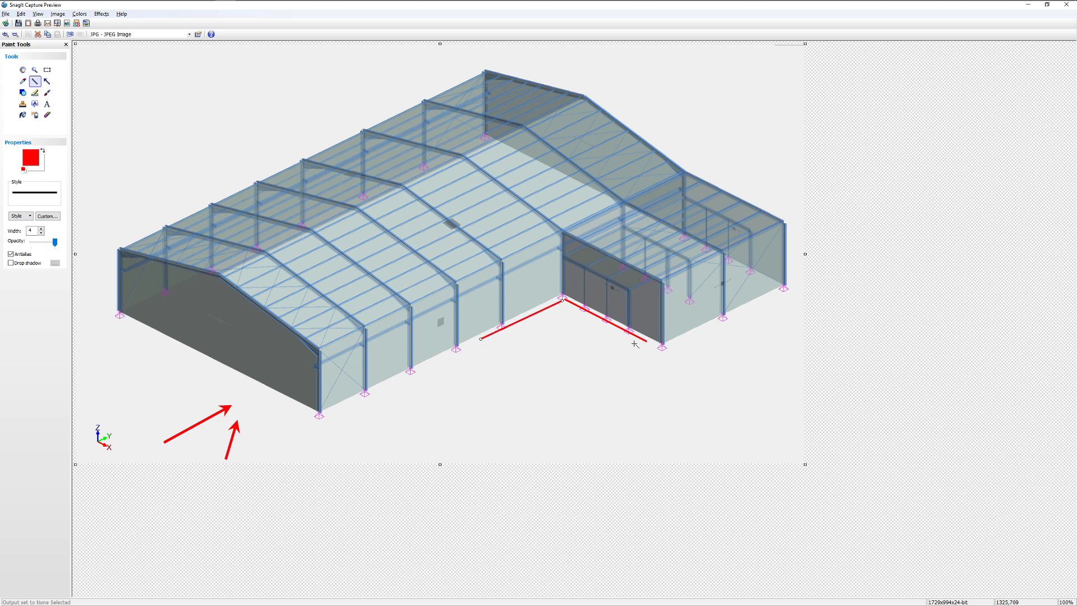
{"action": "left_click_drag", "start_coordinate": [635, 343], "coordinate": [480, 340]}
Switch back to Advance Design and isolate wind load case 24 - WY+S3 in the model.
{"action": "key", "text": "alt+Tab"}
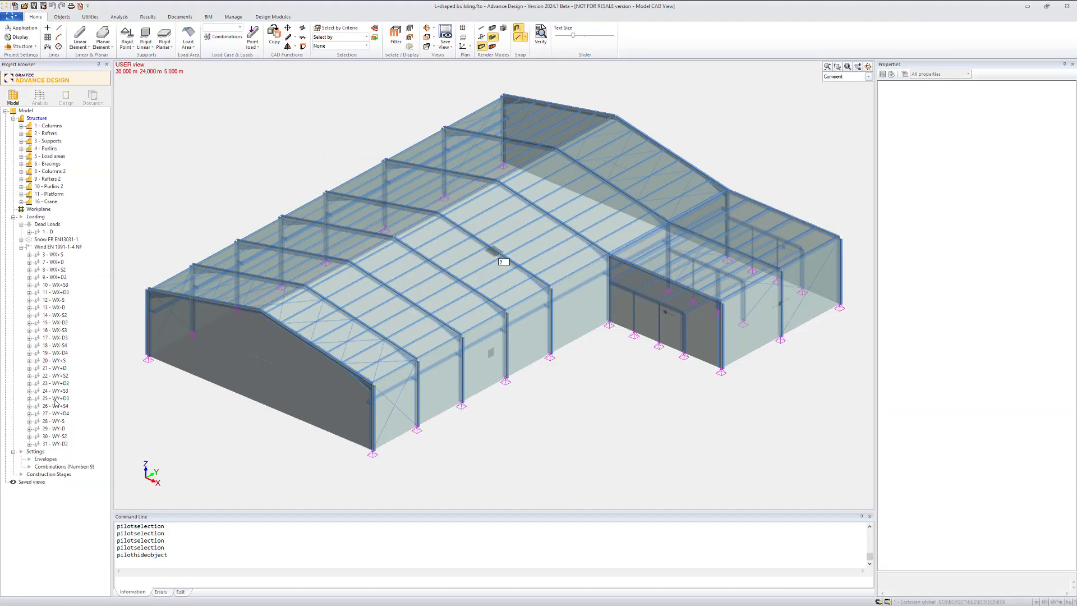
{"action": "left_click", "coordinate": [59, 391]}
{"action": "right_click", "coordinate": [64, 391]}
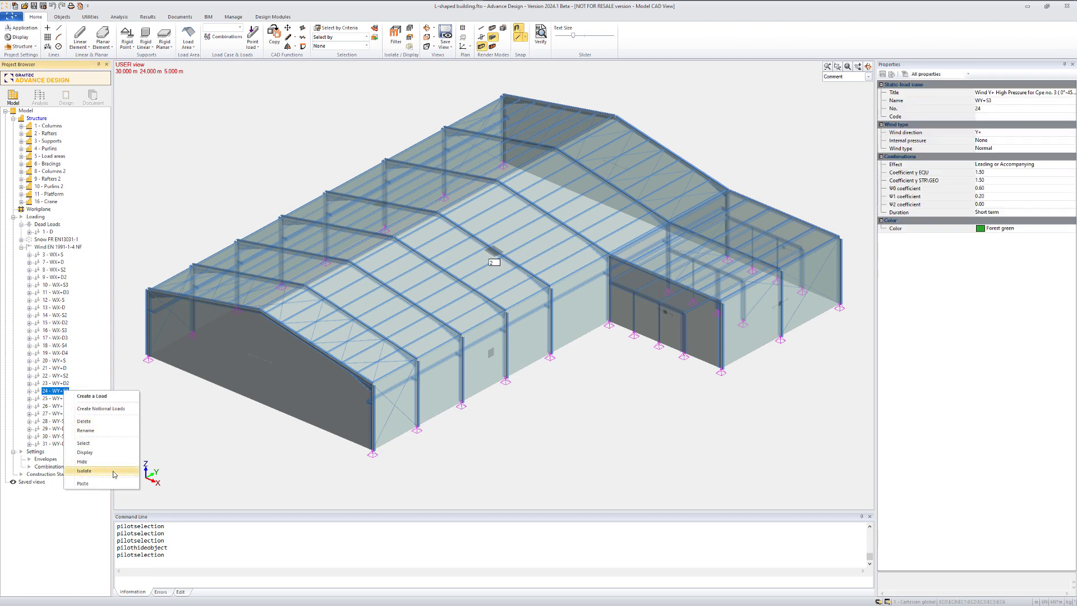
{"action": "left_click", "coordinate": [84, 471]}
Isolate the Wind Walls loads 684 to 754 of load case WY+S3.
{"action": "left_click", "coordinate": [30, 391]}
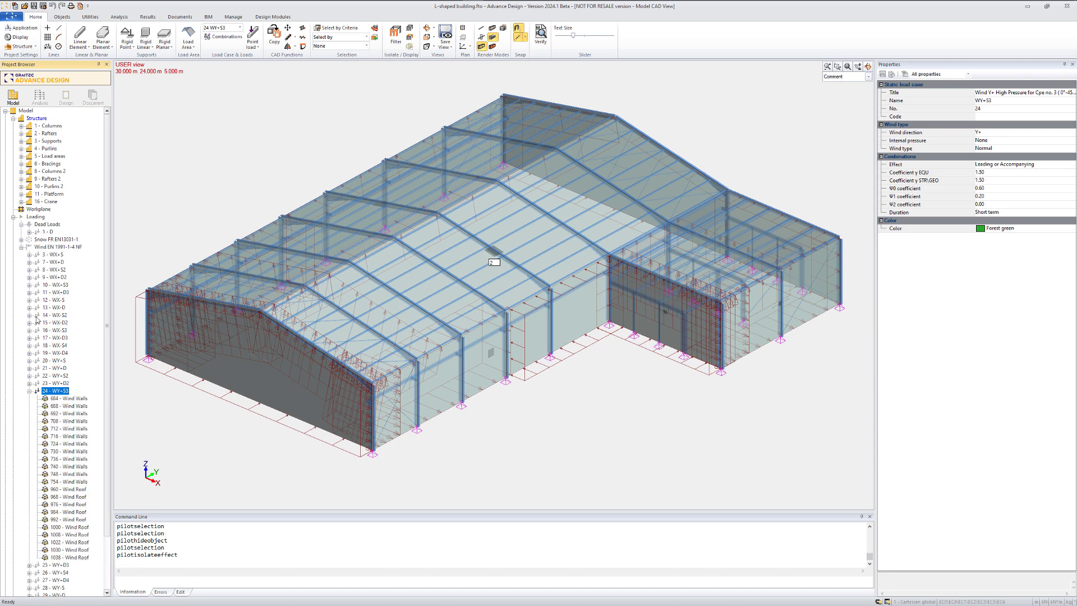
{"action": "left_click", "coordinate": [62, 399]}
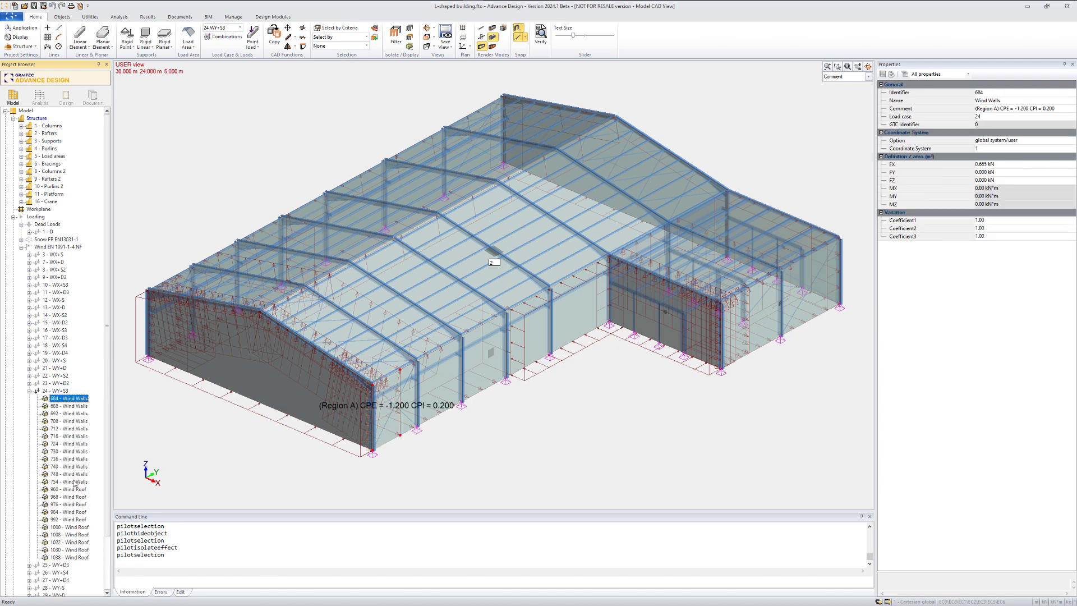
{"action": "left_click", "coordinate": [72, 482], "text": "shift"}
{"action": "right_click", "coordinate": [71, 484]}
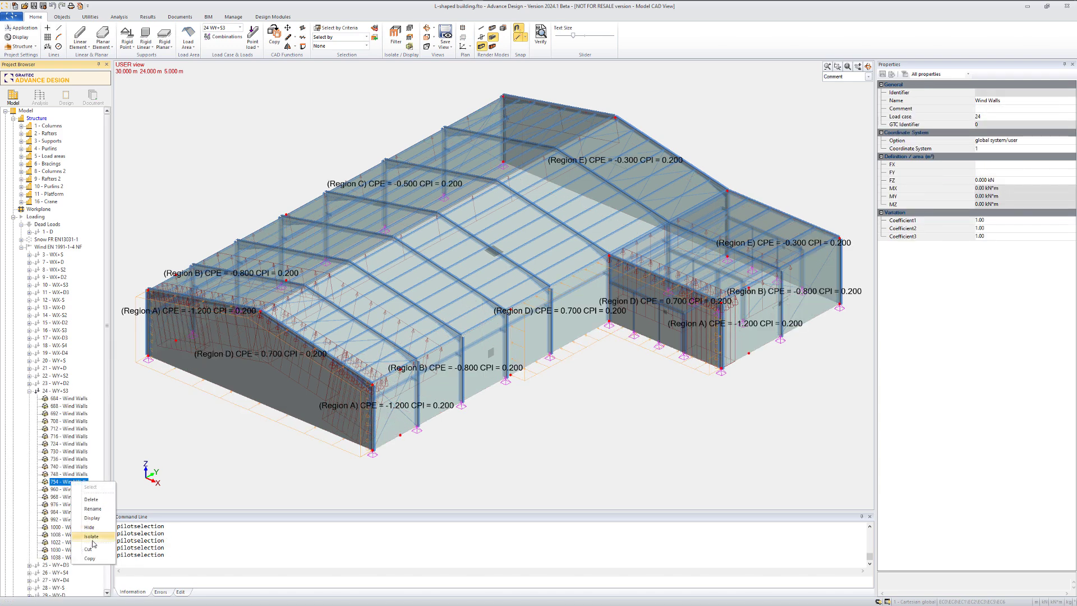
{"action": "left_click", "coordinate": [93, 540]}
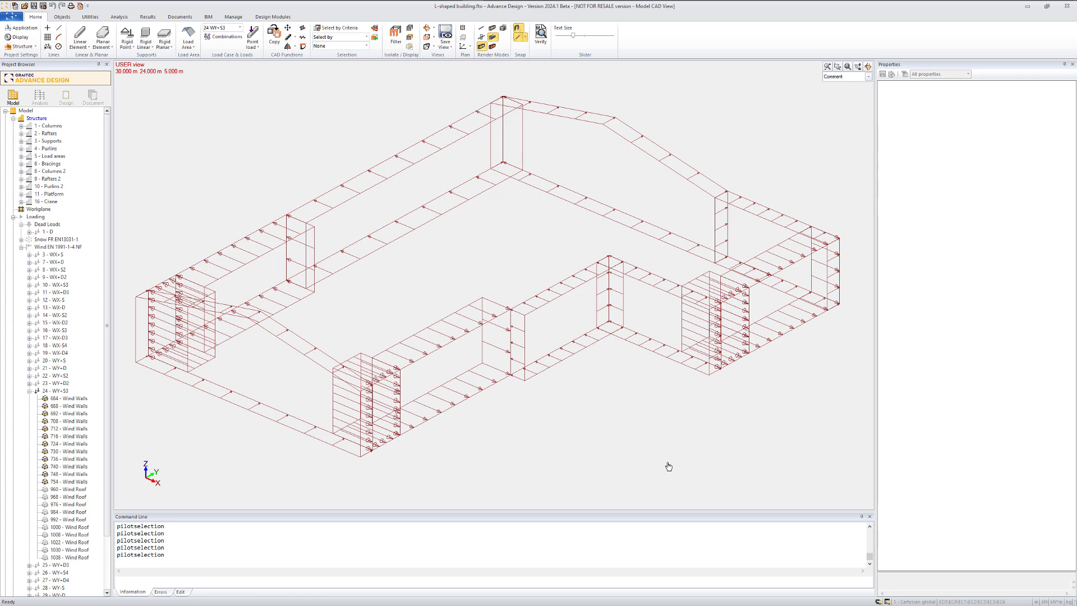
Select the wall loads on the front gable, the rear gable and the extension's front wall to show their wind regions.
{"action": "left_click", "coordinate": [264, 414]}
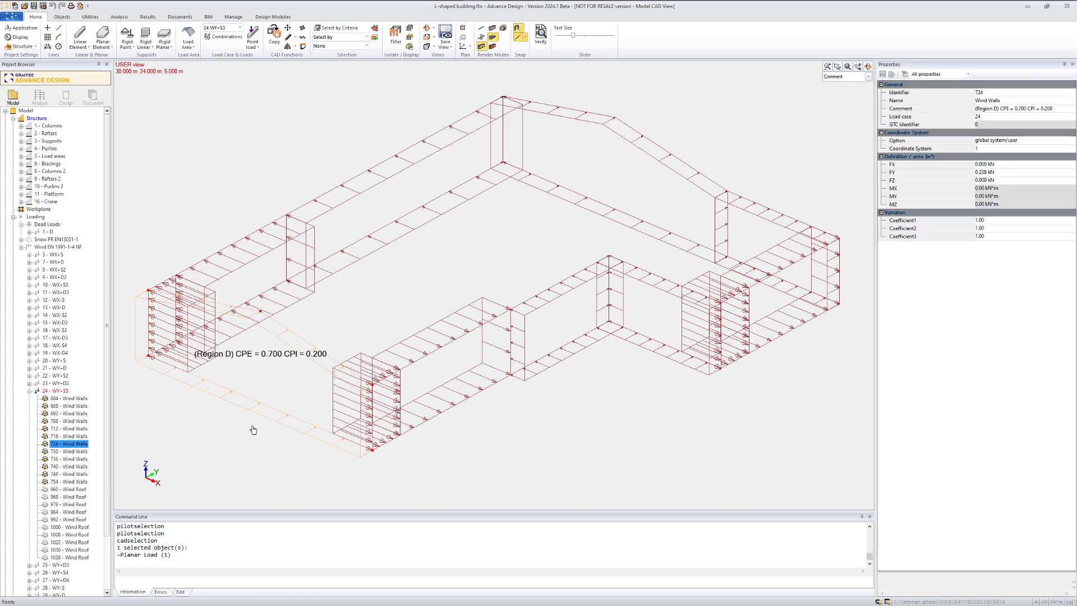
{"action": "left_click", "coordinate": [589, 217], "text": "ctrl"}
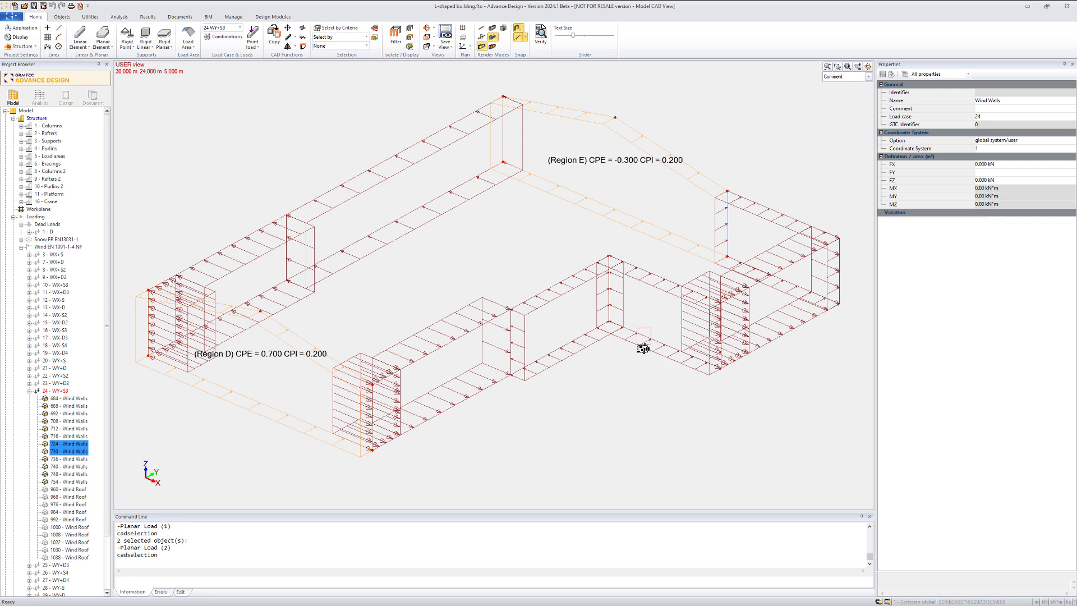
{"action": "left_click", "coordinate": [654, 331], "text": "ctrl"}
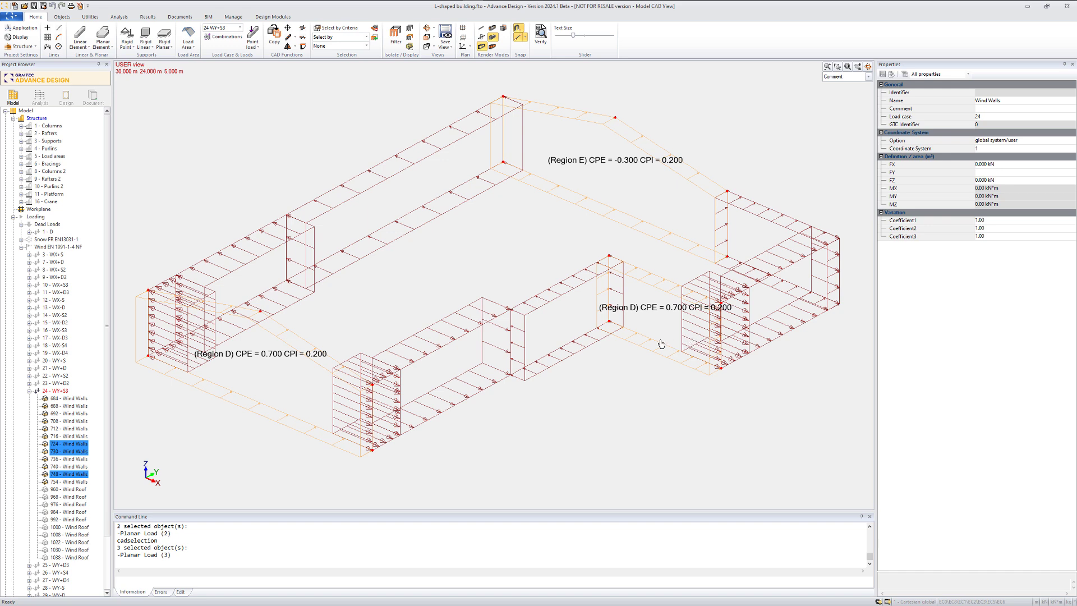
Measure the length of the wall load zone running from the inner corner along the main building's side wall.
{"action": "key", "text": "alt+d"}
{"action": "left_click", "coordinate": [609, 256]}
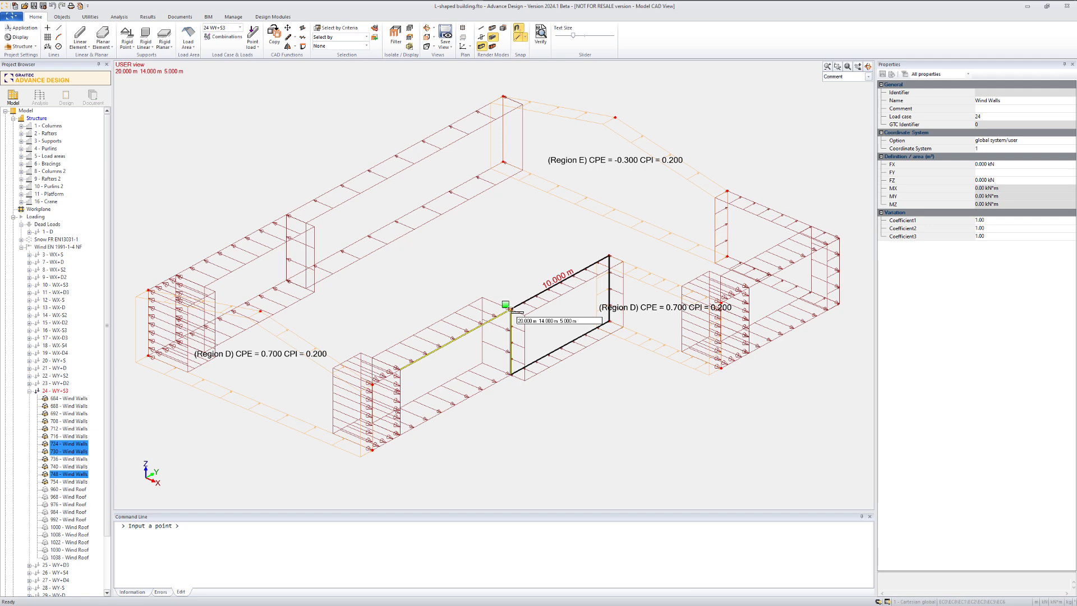
{"action": "key", "text": "Escape"}
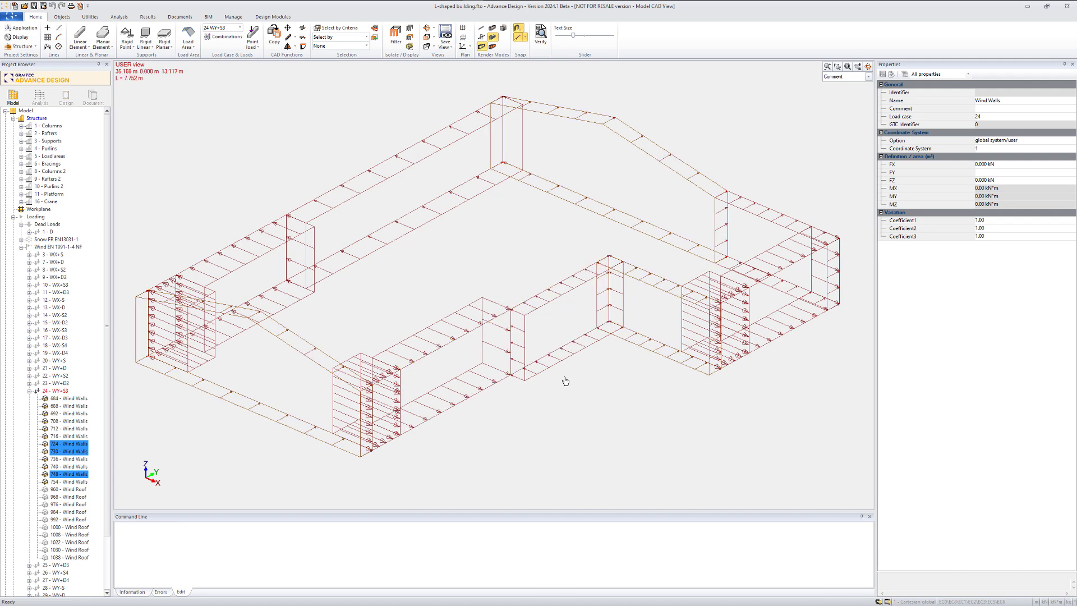
Inspect the region D loads on both walls at the inner corner and on the front gable, clearing the selection at the end.
{"action": "left_click", "coordinate": [630, 345]}
{"action": "left_click", "coordinate": [648, 352]}
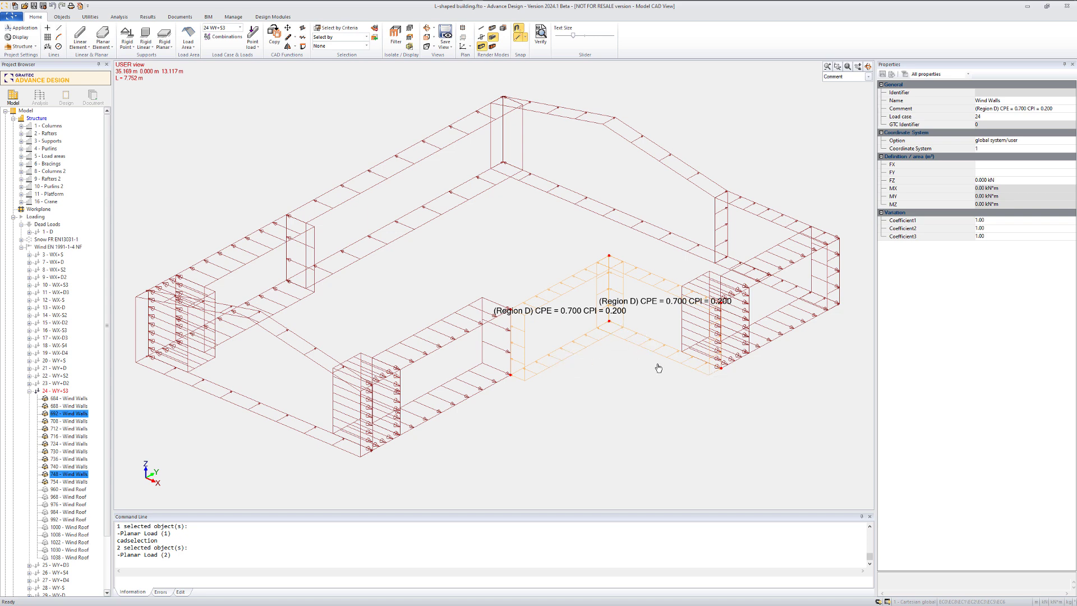
{"action": "left_click", "coordinate": [251, 405]}
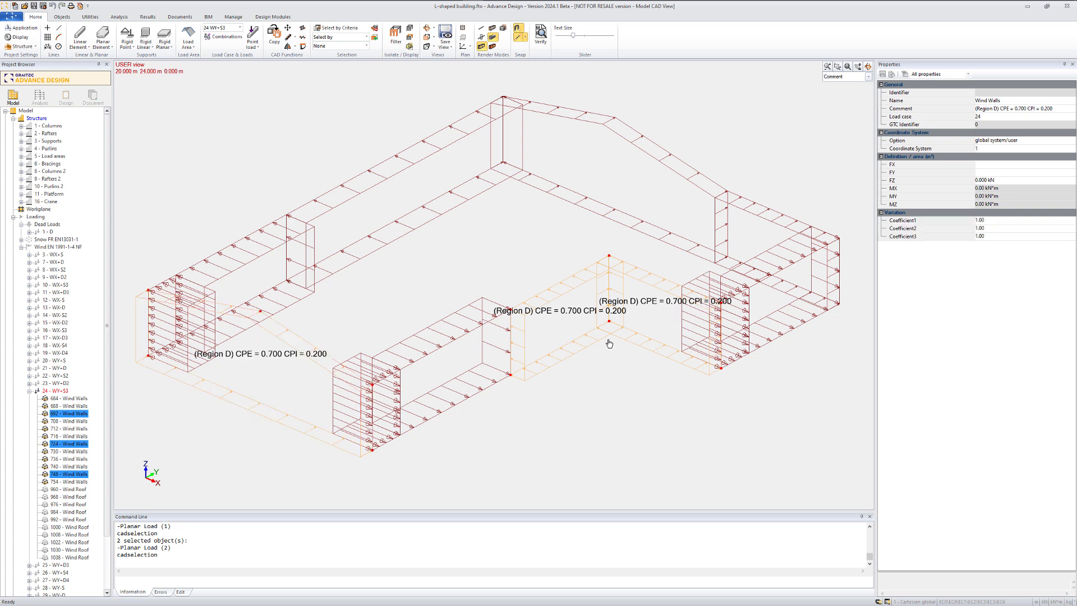
{"action": "key", "text": "Escape"}
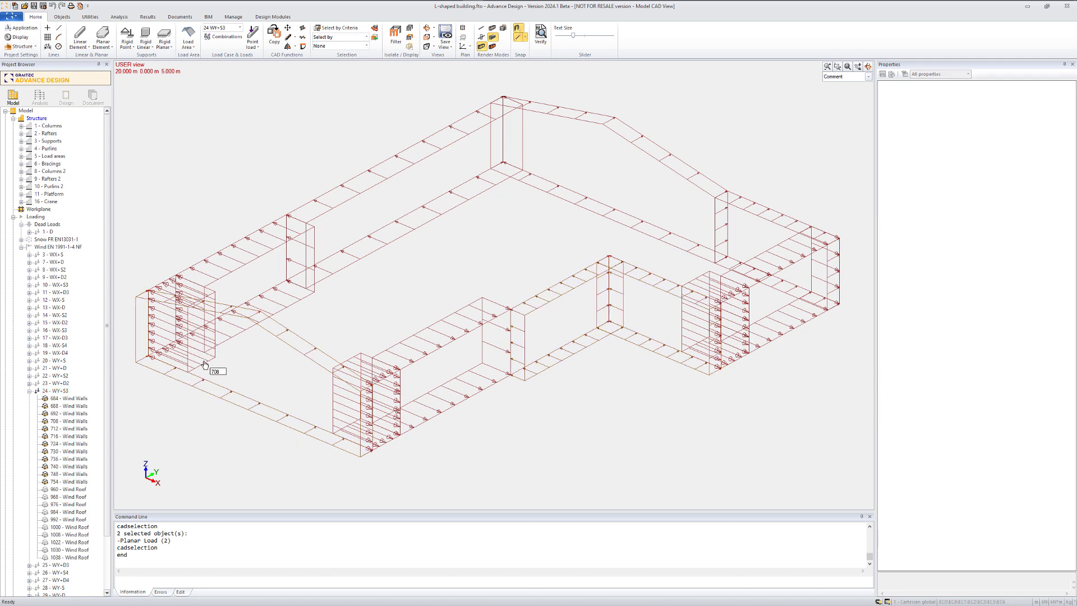
Select the wind loads along both long side walls of the main building, up to the inner corner, to inspect their regions.
{"action": "left_click", "coordinate": [200, 365]}
{"action": "left_click", "coordinate": [307, 312]}
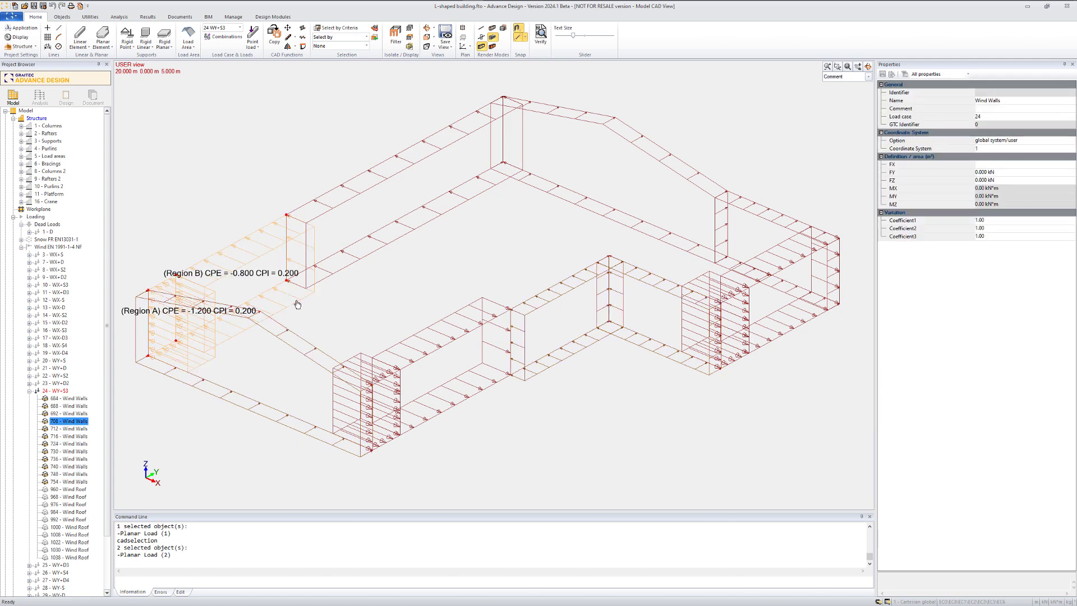
{"action": "left_click", "coordinate": [378, 257]}
{"action": "left_click", "coordinate": [398, 448]}
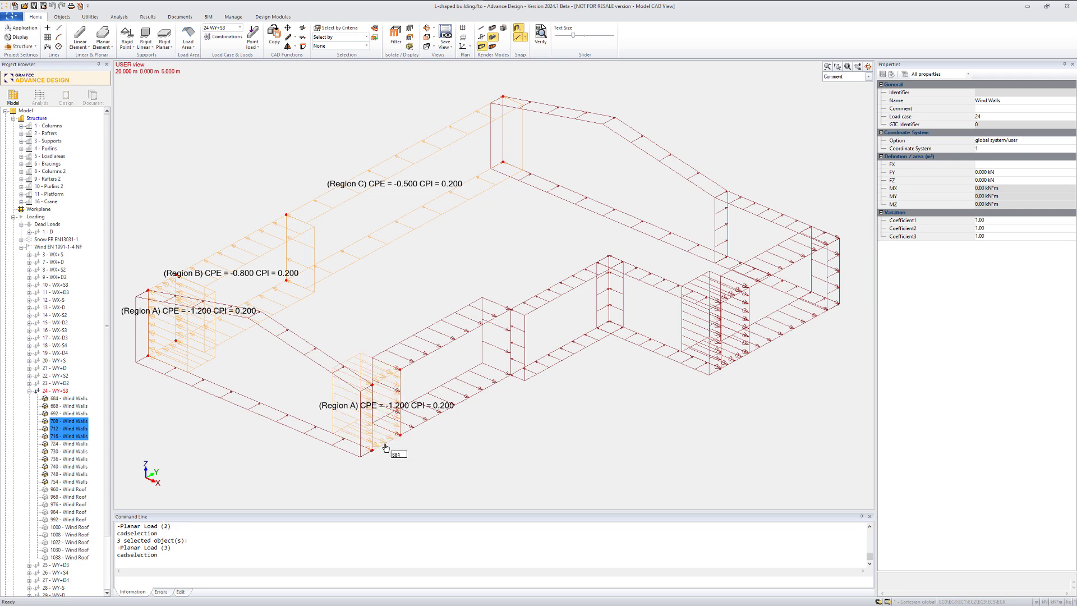
{"action": "left_click", "coordinate": [469, 398]}
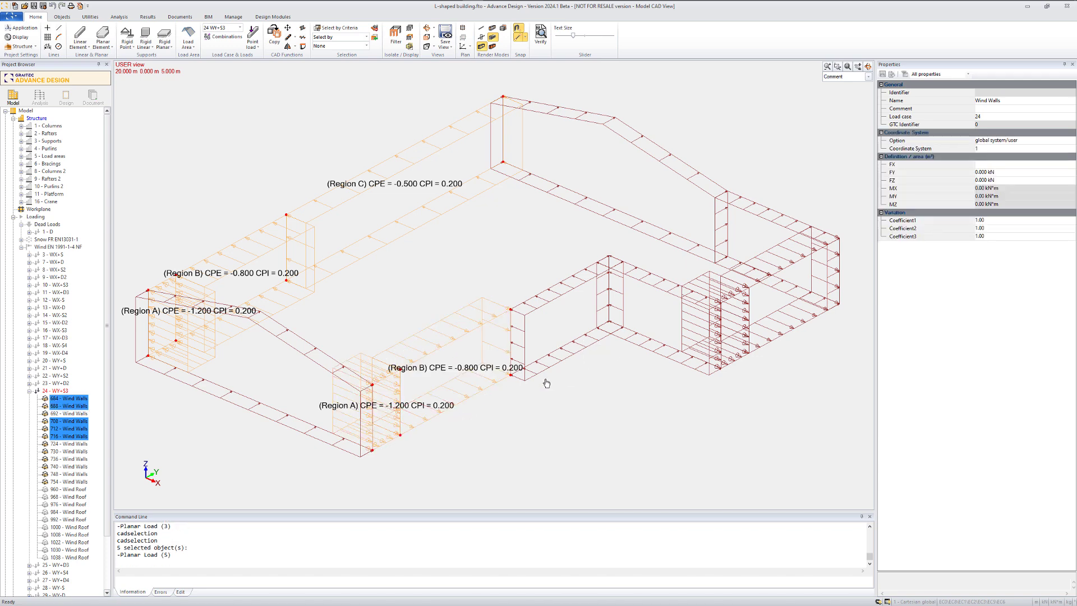
{"action": "left_click", "coordinate": [583, 358]}
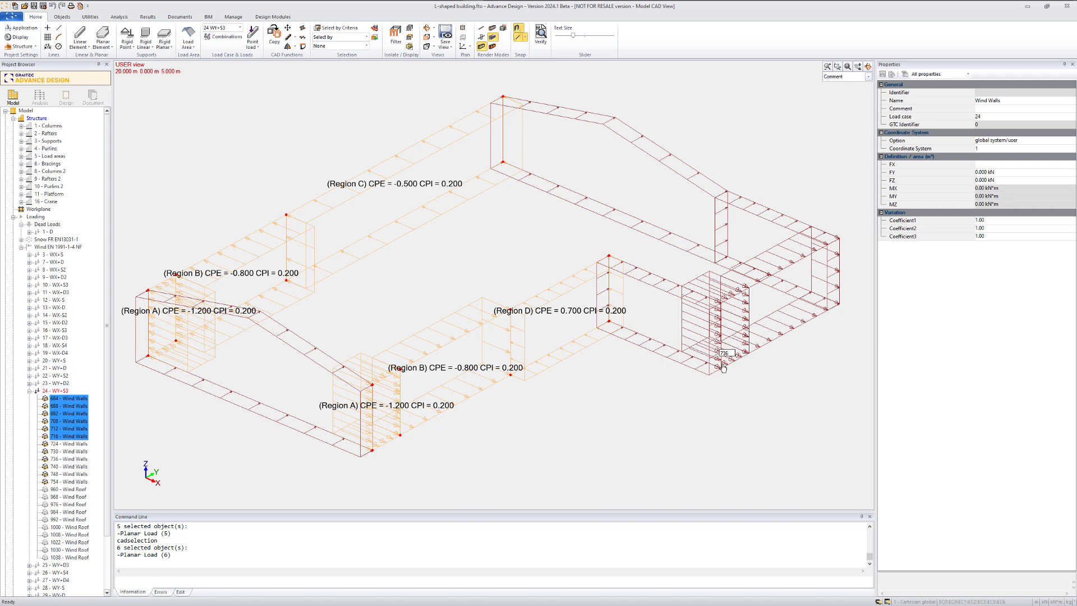
Select only the region A and region B loads on the extension's outer side wall to inspect their coefficients.
{"action": "left_click", "coordinate": [743, 364]}
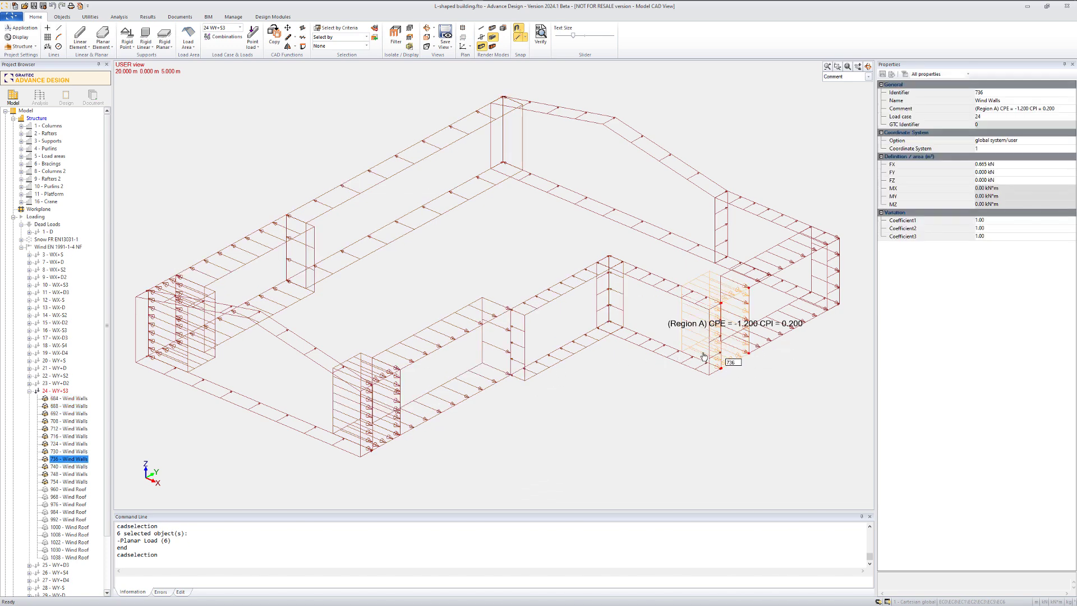
{"action": "left_click", "coordinate": [805, 315]}
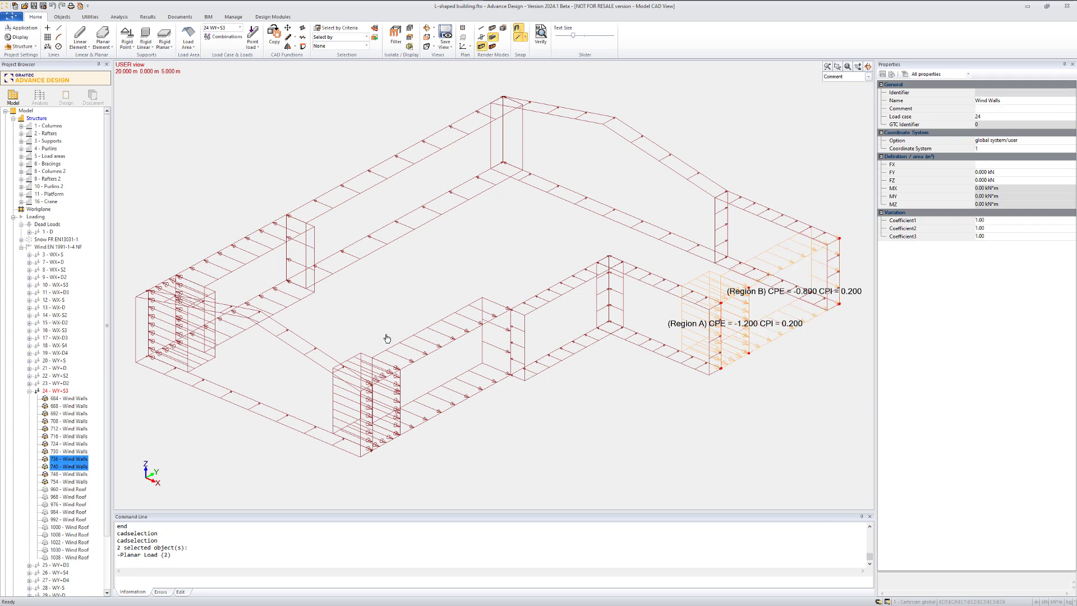
Switch to the annotated building screenshot in Snagit and reposition the shorter red arrow beside the other wind arrow, angling it toward the front gable.
{"action": "key", "text": "alt+Tab"}
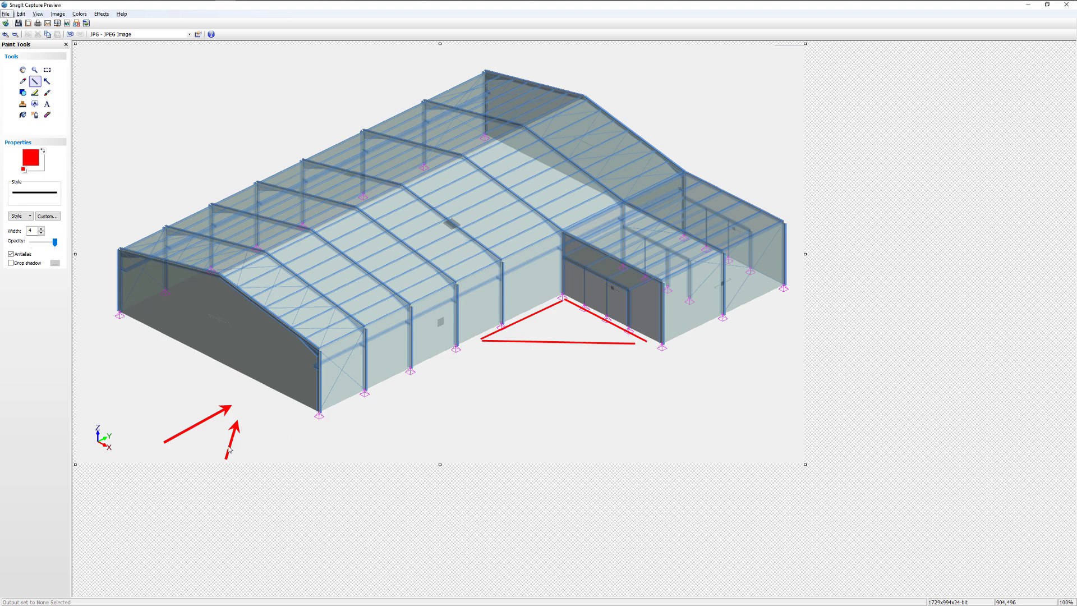
{"action": "left_click", "coordinate": [230, 448]}
{"action": "left_click_drag", "start_coordinate": [224, 461], "coordinate": [176, 410]}
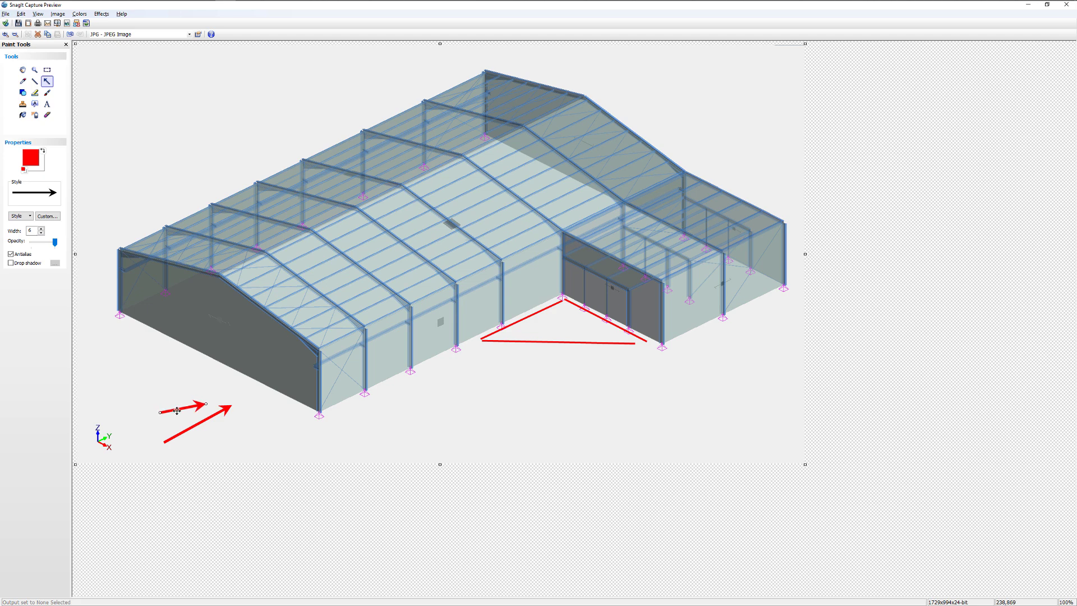
Delete the two red lines along the inner corner walls and stretch the remaining line from the main building's front corner to the extension's outer corner.
{"action": "left_click", "coordinate": [548, 316]}
{"action": "left_click", "coordinate": [550, 308]}
{"action": "key", "text": "Delete"}
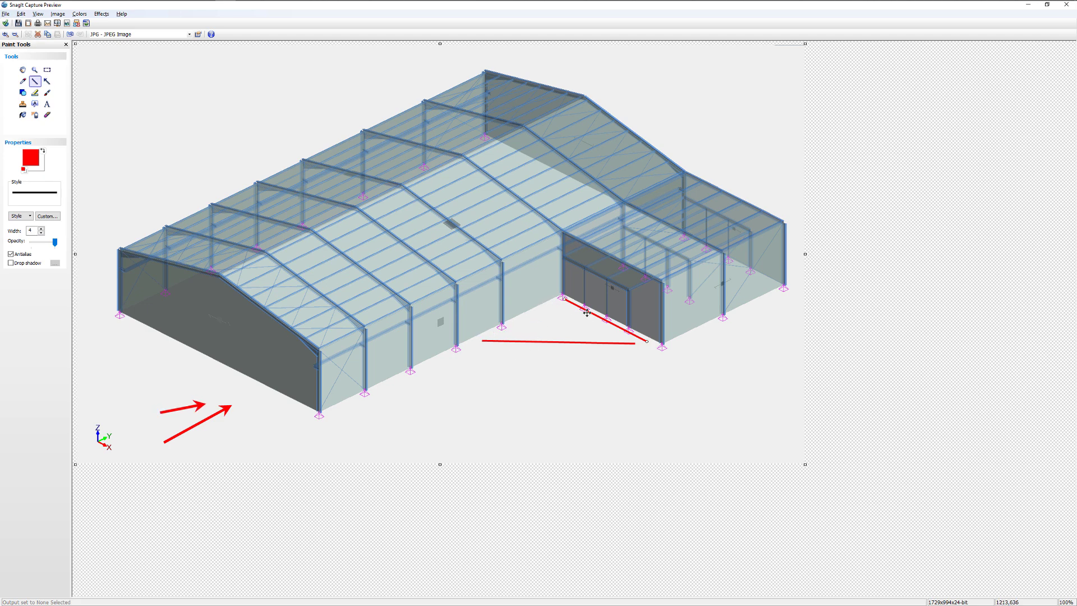
{"action": "key", "text": "Delete"}
{"action": "left_click_drag", "start_coordinate": [512, 342], "coordinate": [360, 415]}
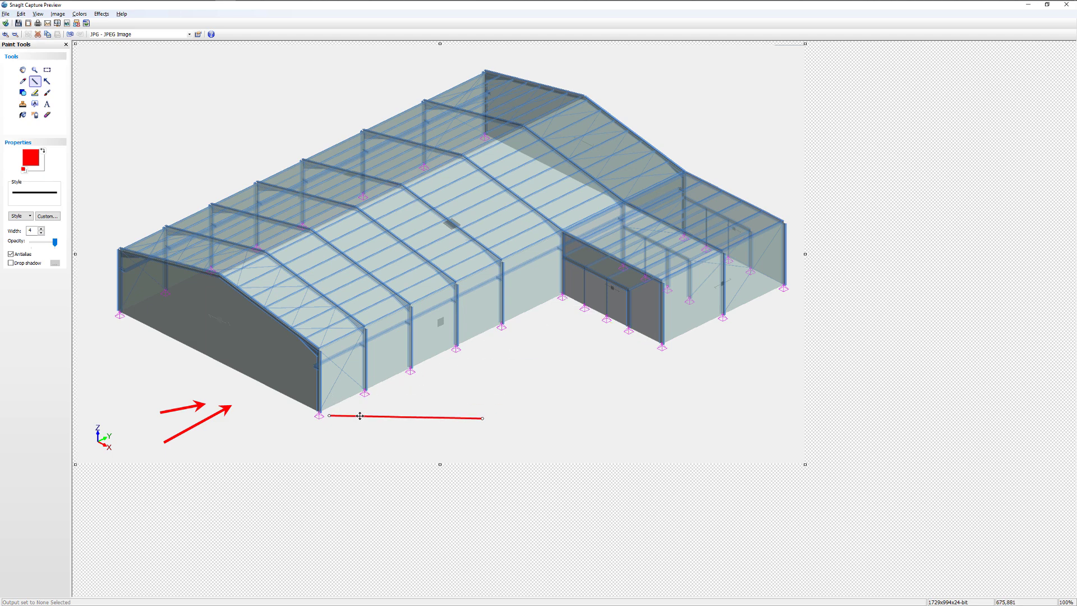
{"action": "left_click_drag", "start_coordinate": [480, 417], "coordinate": [659, 345]}
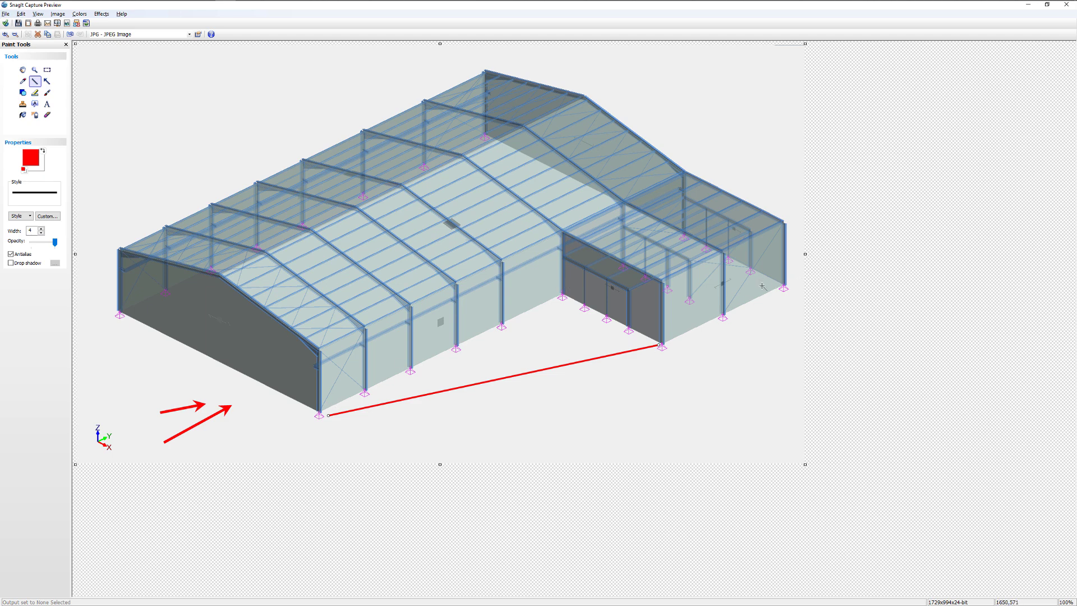
Switch back to Advance Design and isolate the loads of wind case 22 - WY+S2.
{"action": "key", "text": "alt+Tab"}
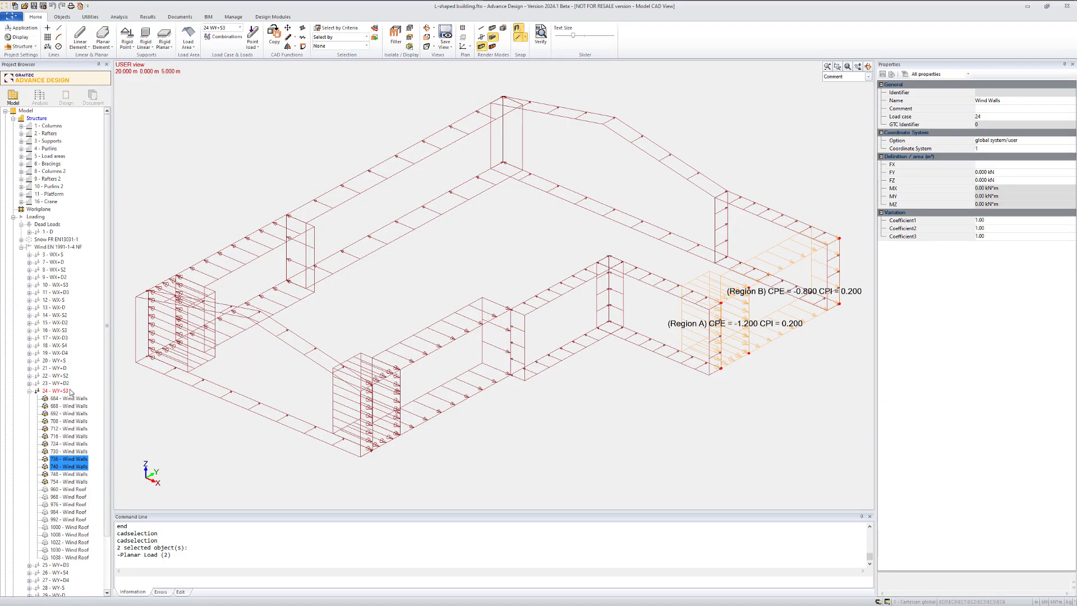
{"action": "left_click", "coordinate": [68, 395]}
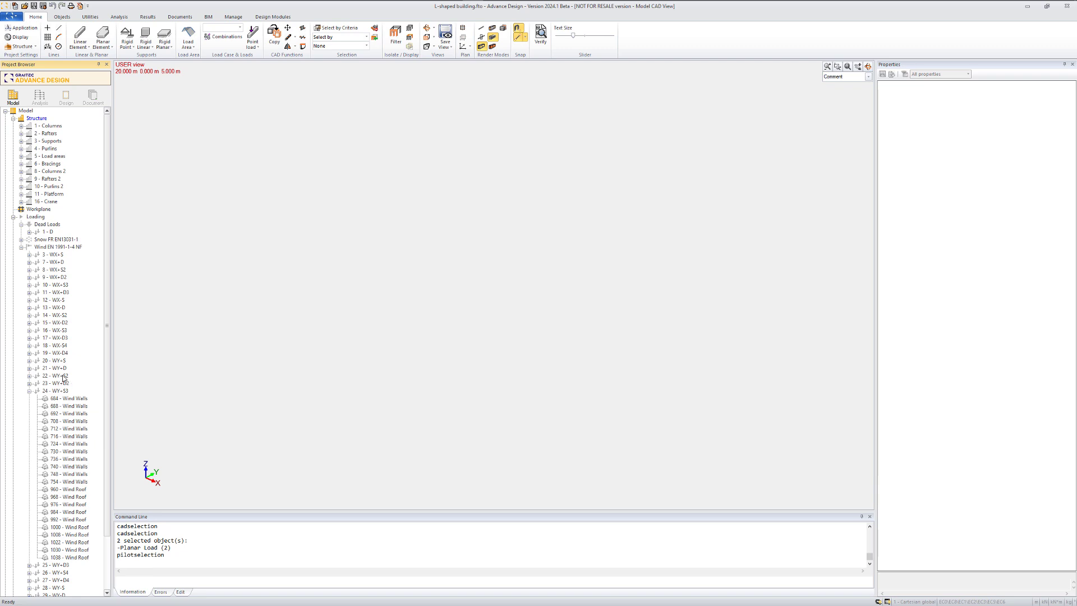
{"action": "left_click", "coordinate": [56, 375]}
{"action": "right_click", "coordinate": [56, 375]}
{"action": "left_click", "coordinate": [90, 460]}
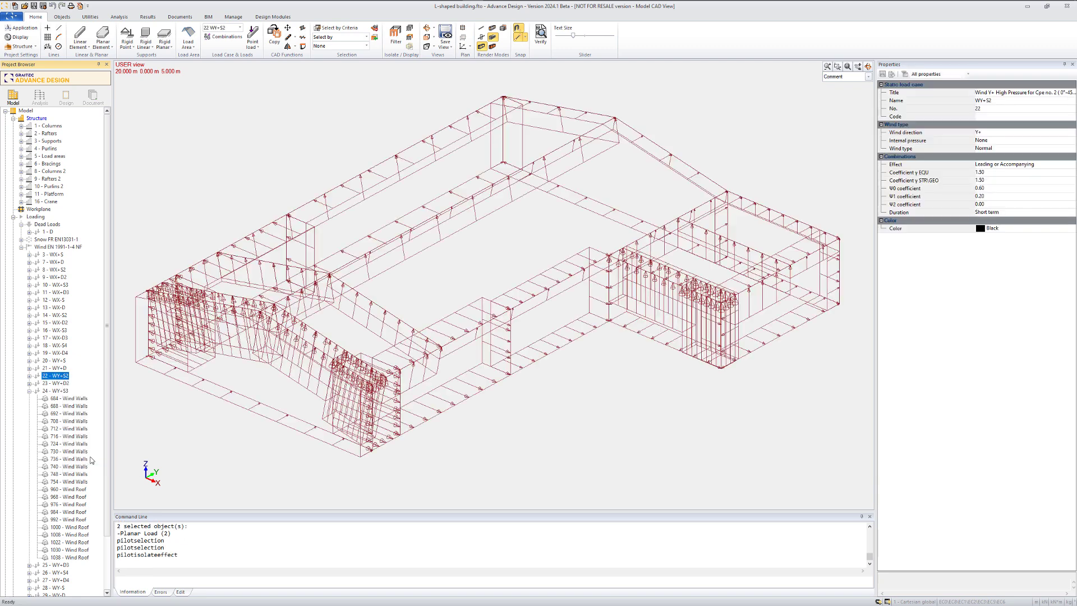
Isolate only the Wind Walls loads, 673 to 753, of case 22 - WY+S2 and clear the selection.
{"action": "left_click", "coordinate": [29, 375]}
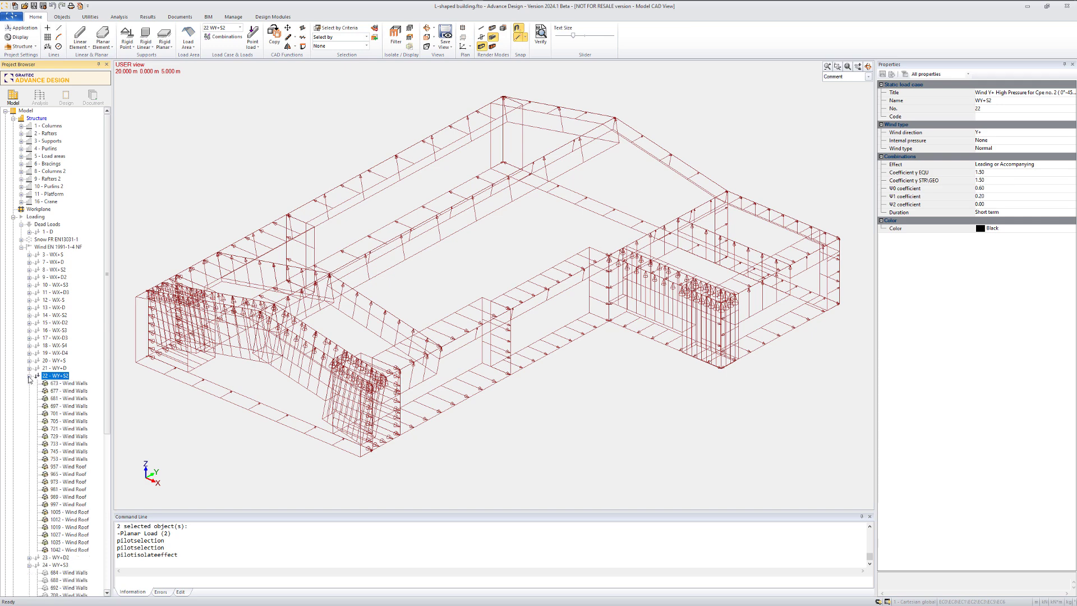
{"action": "left_click", "coordinate": [68, 383]}
{"action": "left_click", "coordinate": [81, 460], "text": "shift"}
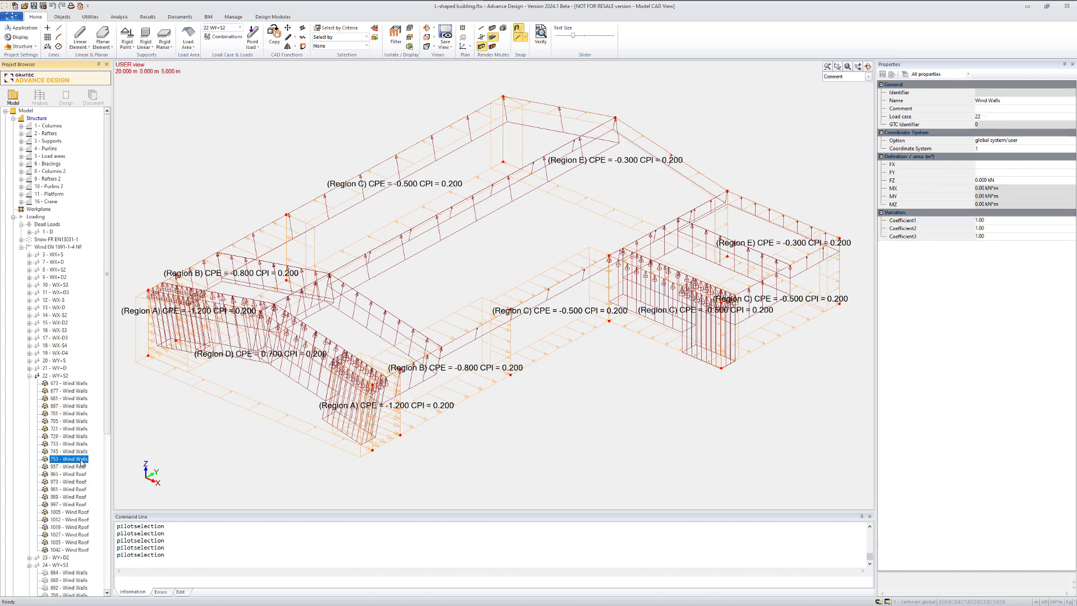
{"action": "right_click", "coordinate": [79, 459]}
{"action": "left_click", "coordinate": [106, 515]}
{"action": "left_click", "coordinate": [252, 443]}
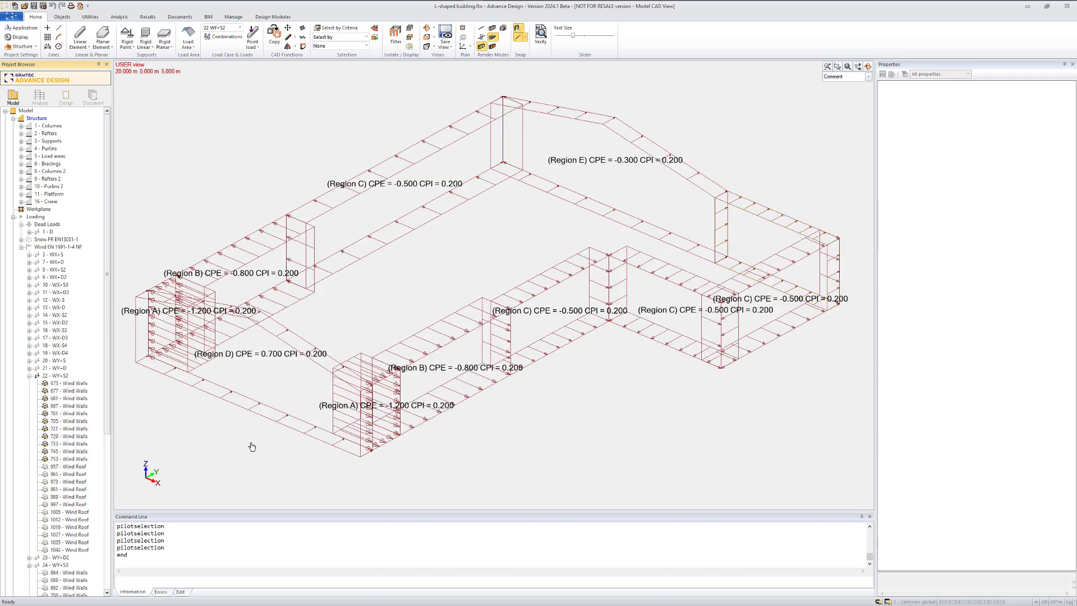
Inspect the wind loads on the front gable and the rear wall, clearing the selection at the end.
{"action": "left_click", "coordinate": [238, 415]}
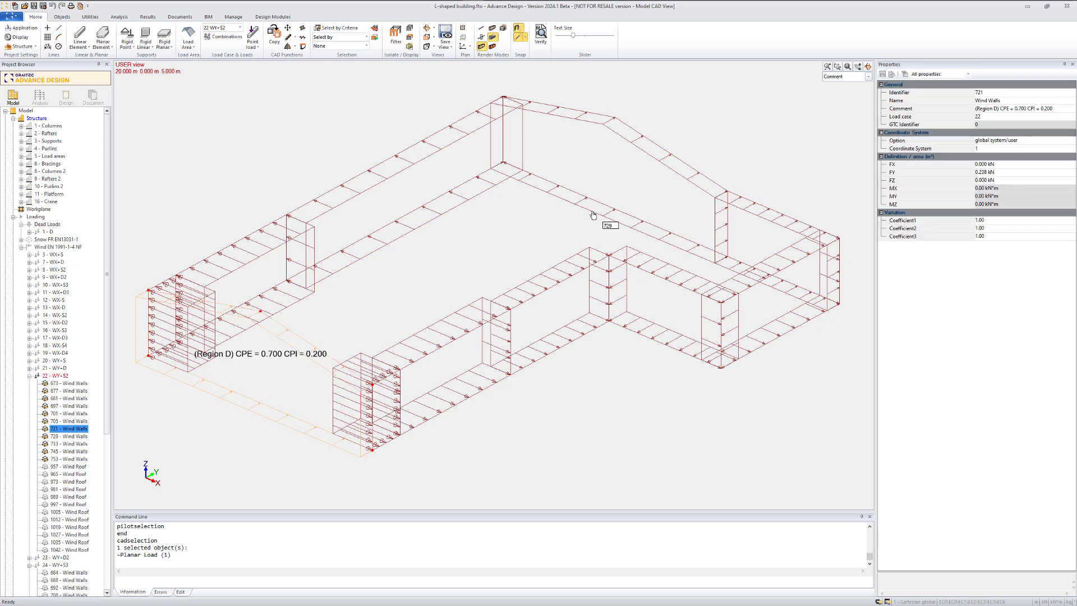
{"action": "left_click", "coordinate": [567, 203]}
{"action": "left_click", "coordinate": [413, 459]}
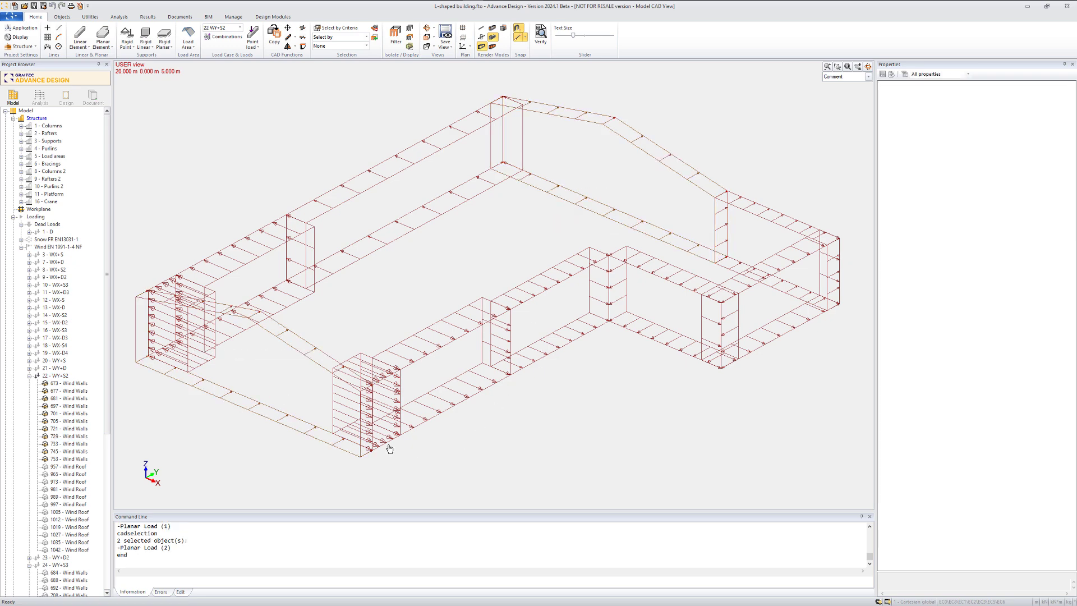
Inspect the wind regions along the main building's side wall, around the inner corner and on the extension's outer wall, then clear the selection.
{"action": "left_click", "coordinate": [388, 446]}
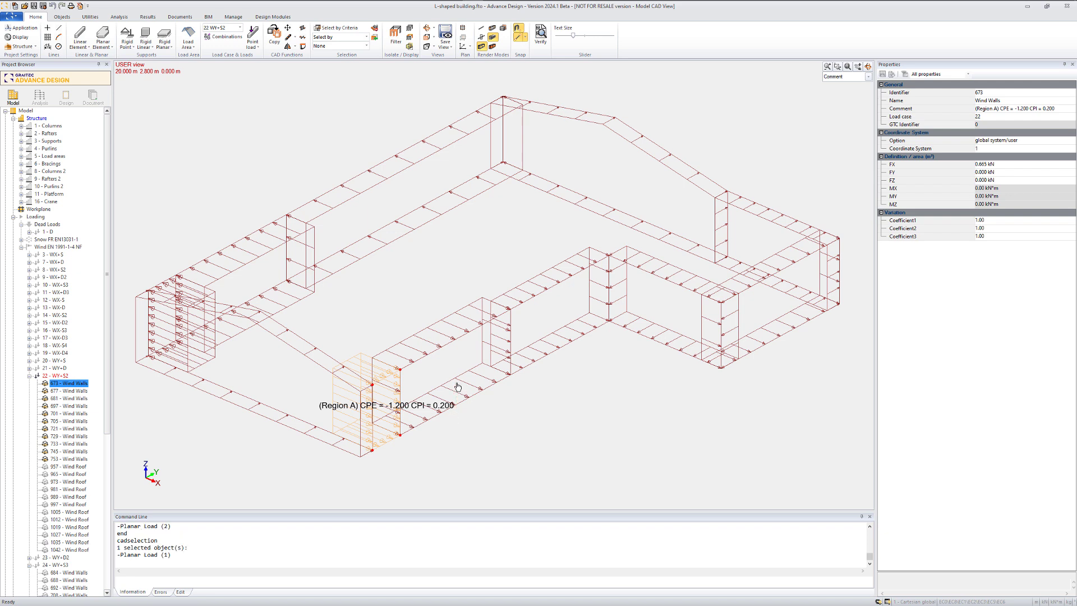
{"action": "left_click", "coordinate": [513, 387]}
{"action": "left_click", "coordinate": [554, 345]}
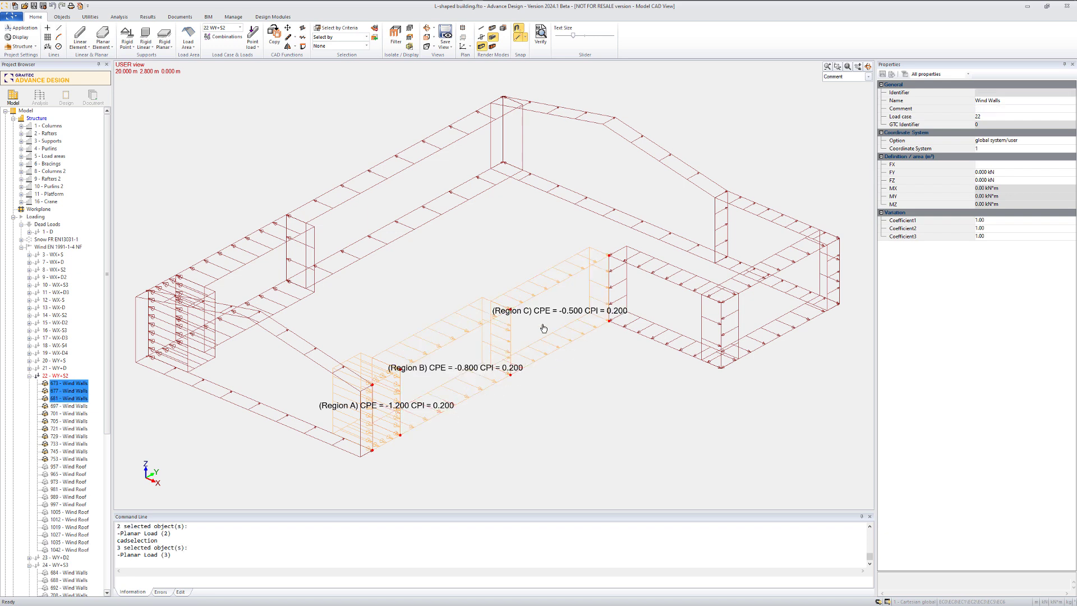
{"action": "left_click", "coordinate": [627, 332]}
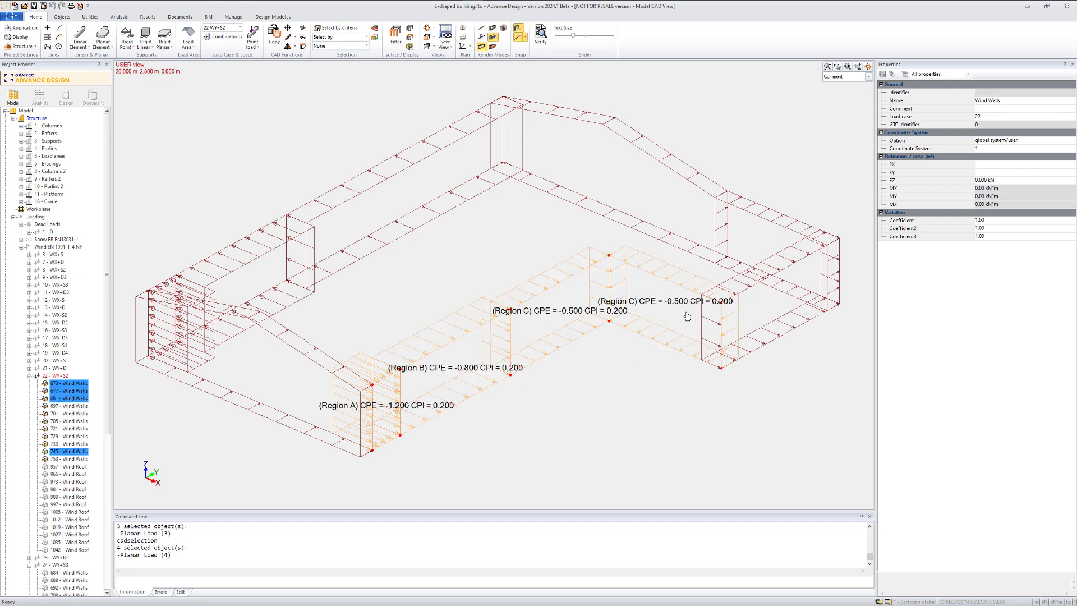
{"action": "left_click", "coordinate": [783, 332]}
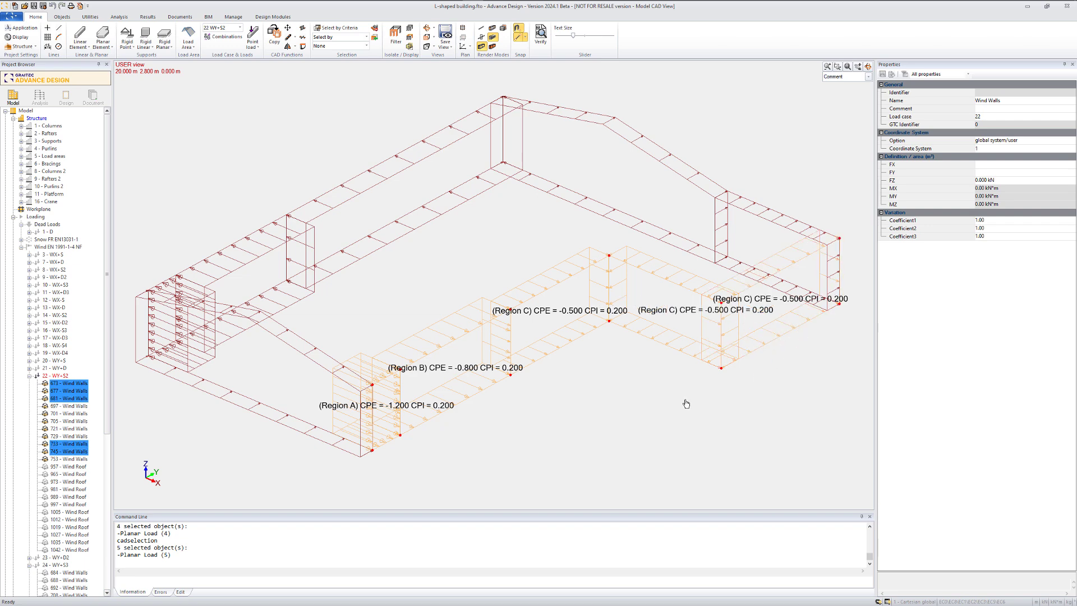
{"action": "key", "text": "Escape"}
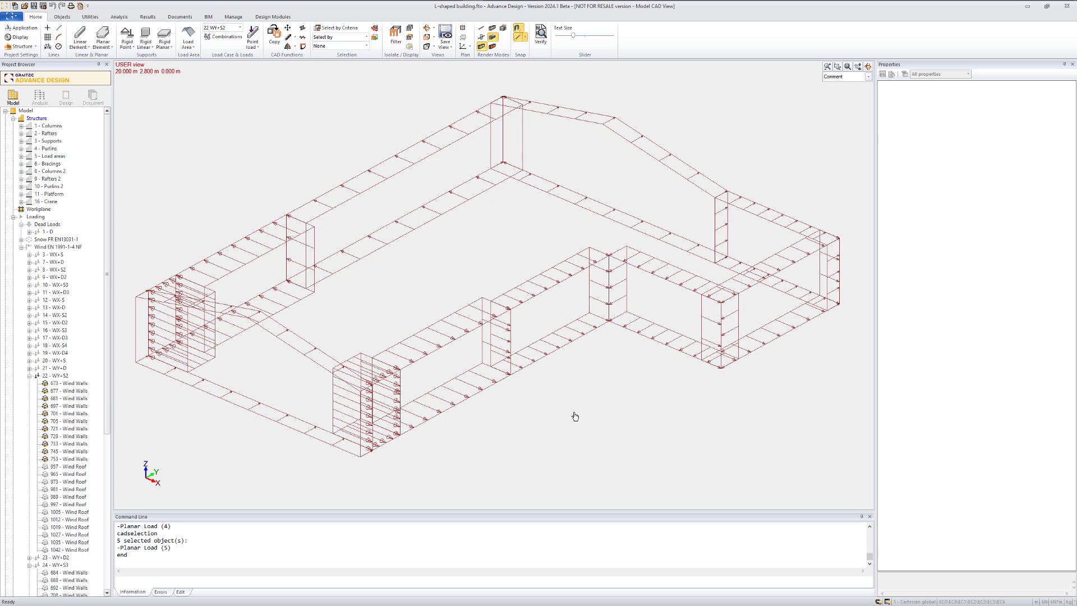
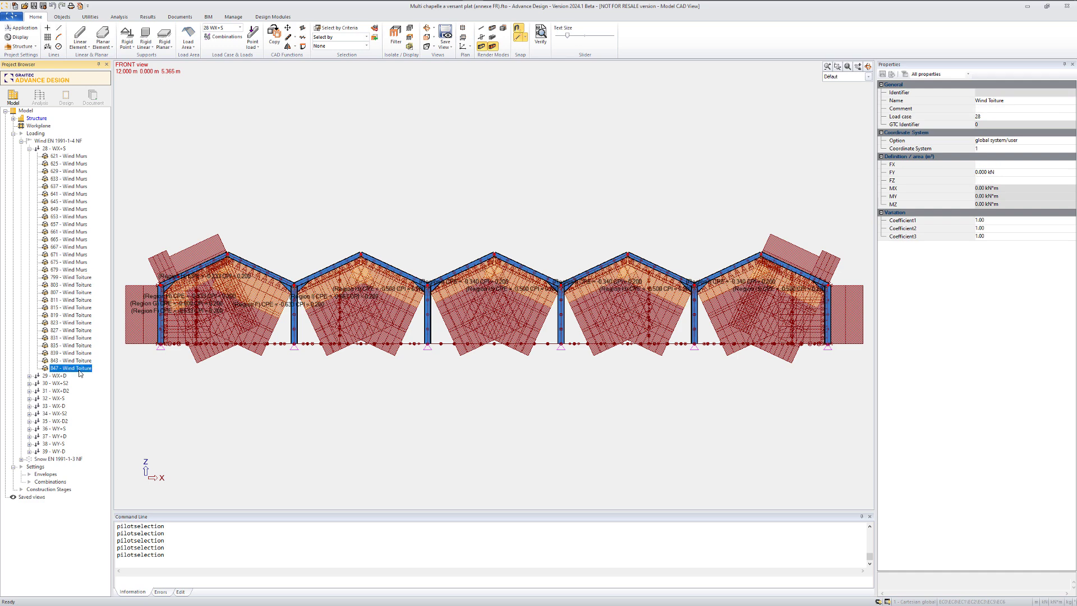
Isolate the Wind Toiture loads of case 28 - WX+S on the multi-span frame and inspect the region F load on the first slope.
{"action": "right_click", "coordinate": [81, 369]}
{"action": "left_click", "coordinate": [99, 425]}
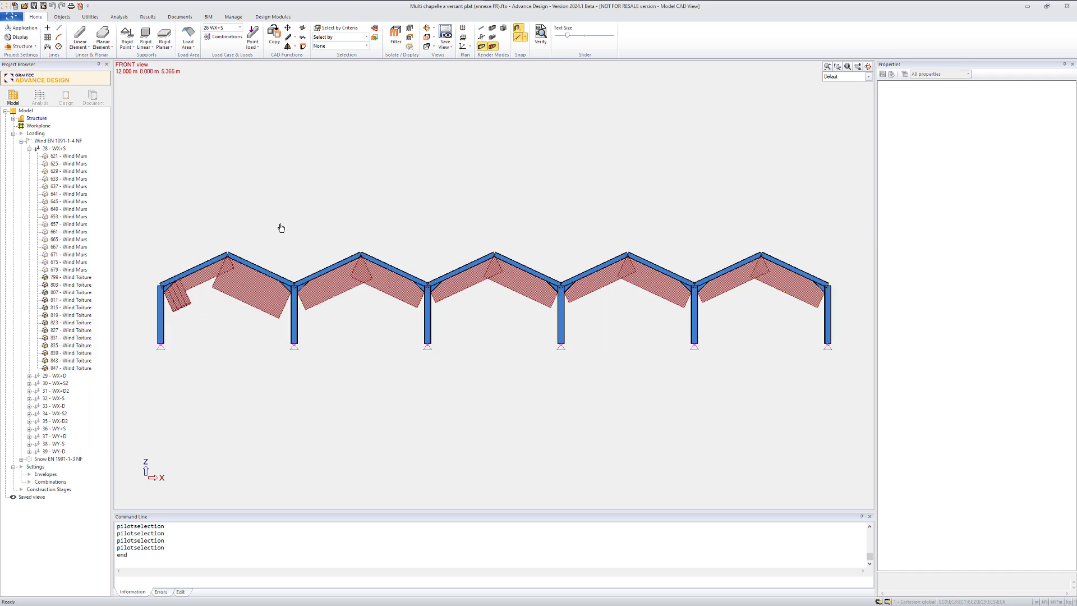
{"action": "left_click", "coordinate": [178, 308]}
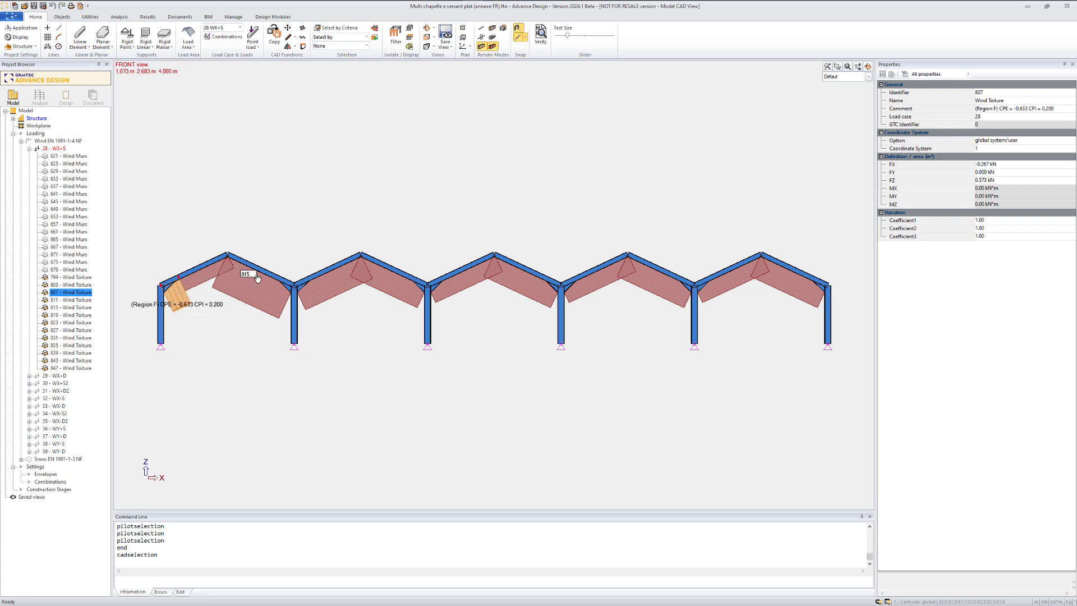
{"action": "key", "text": "Escape"}
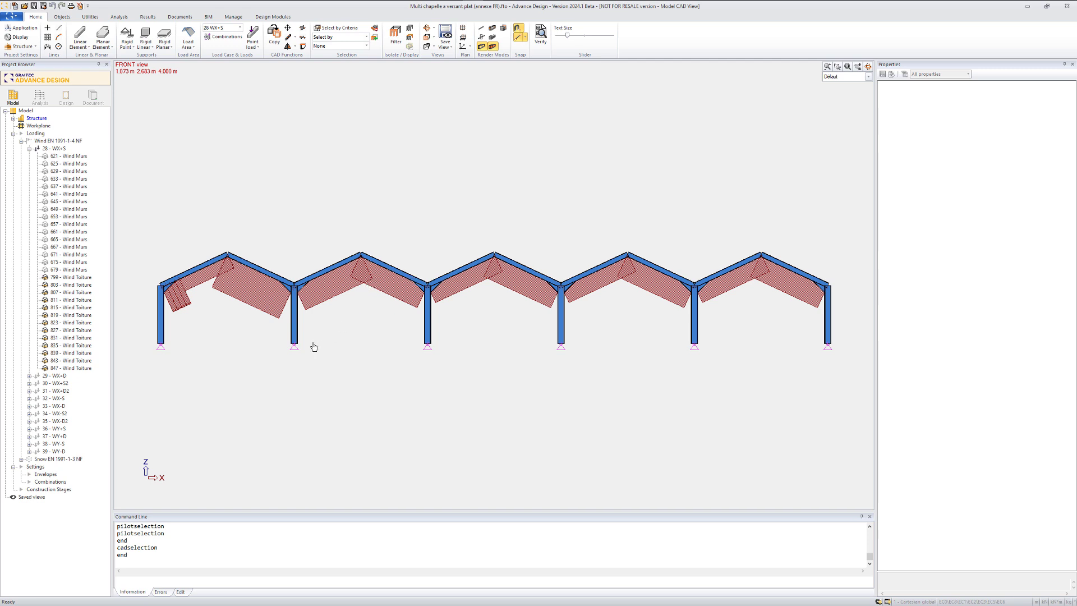
Select the region H wind loads on the leeward roof slopes of all five spans to compare their coefficients.
{"action": "left_click", "coordinate": [252, 309]}
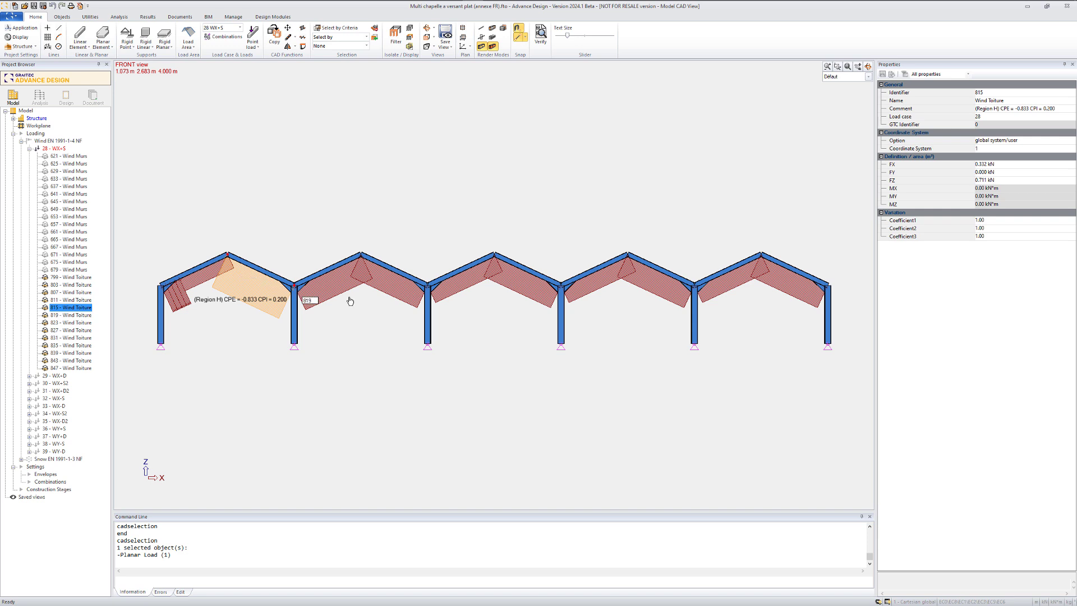
{"action": "left_click", "coordinate": [392, 297]}
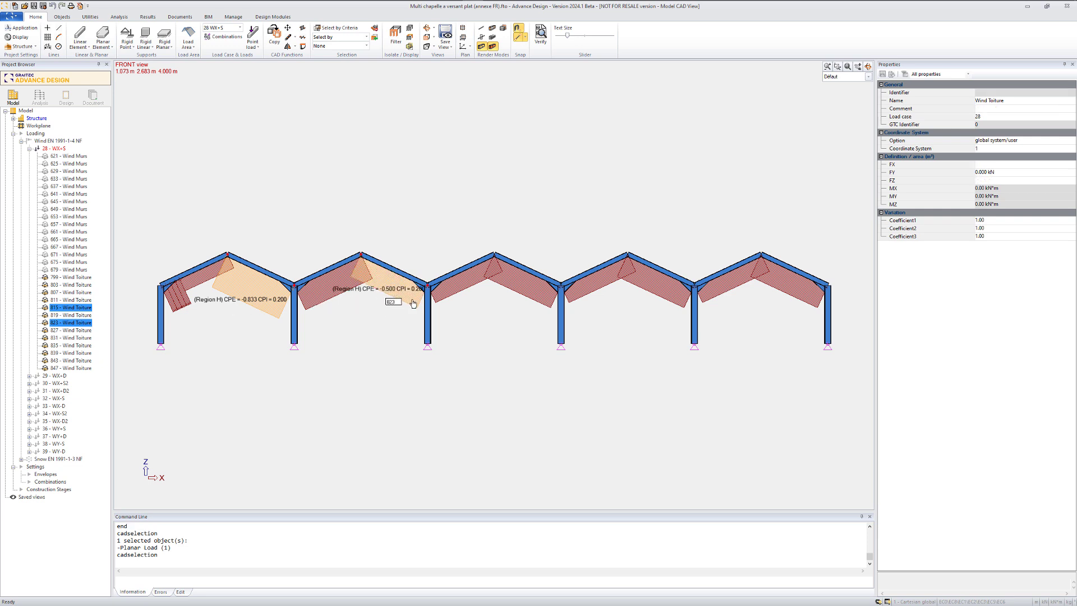
{"action": "left_click", "coordinate": [522, 295]}
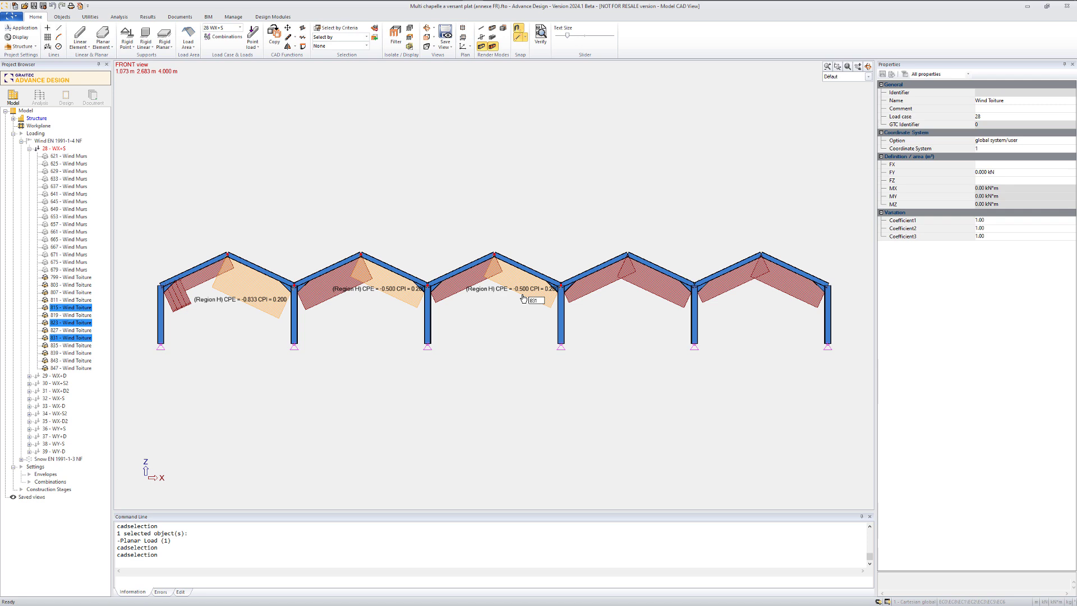
{"action": "left_click", "coordinate": [646, 293]}
{"action": "left_click", "coordinate": [803, 299]}
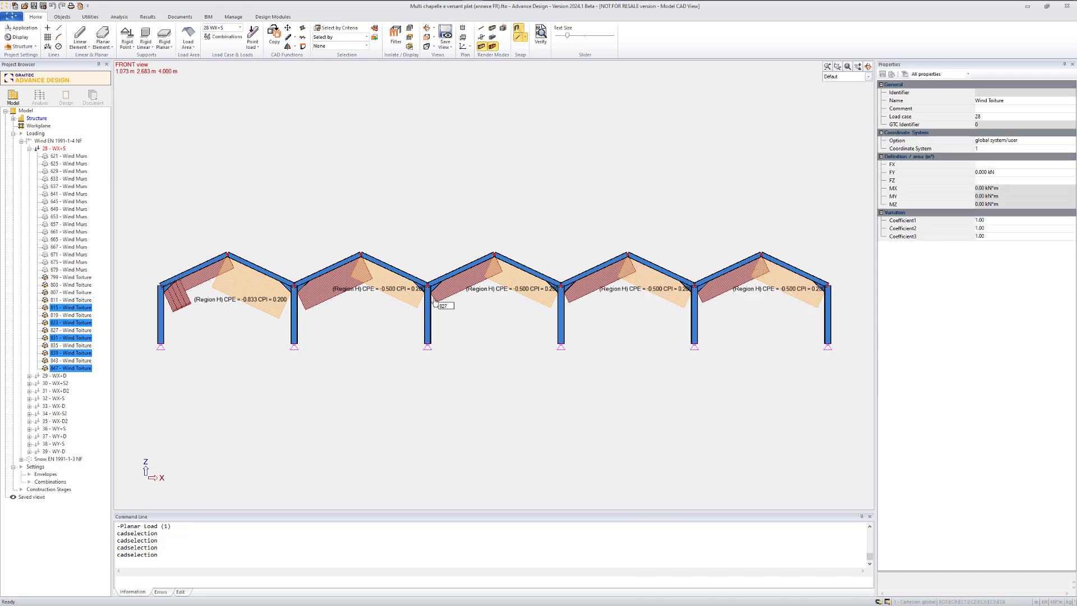
Compute 0.833 × 0.6 in Calculator to check the region H reduction, and close it.
{"action": "left_click", "coordinate": [120, 6]}
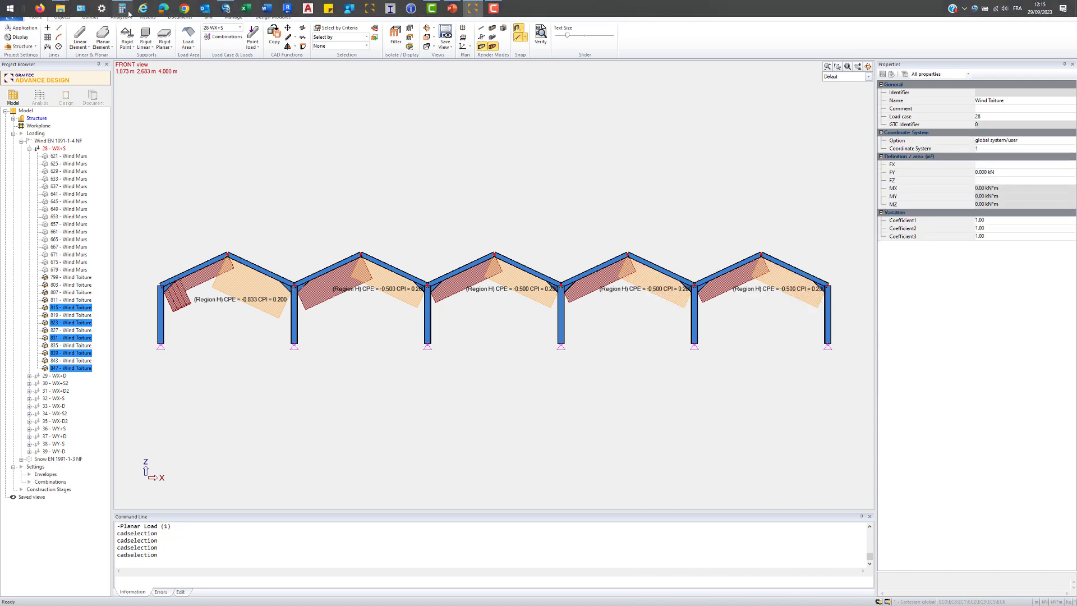
{"action": "left_click", "coordinate": [181, 168]}
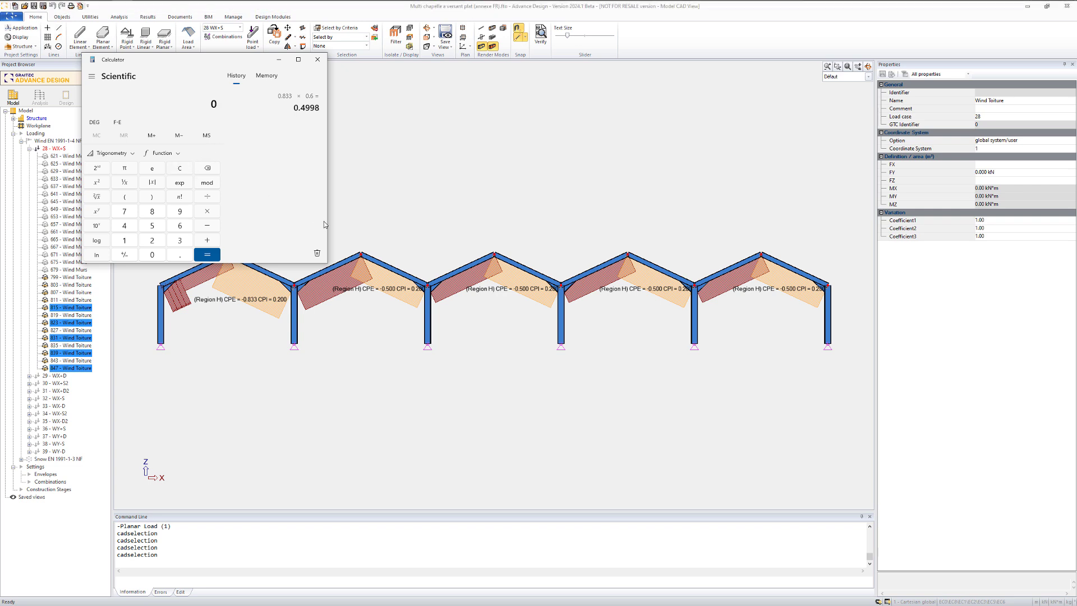
{"action": "type", "text": "0.833 × 0.6"}
{"action": "key", "text": "Return"}
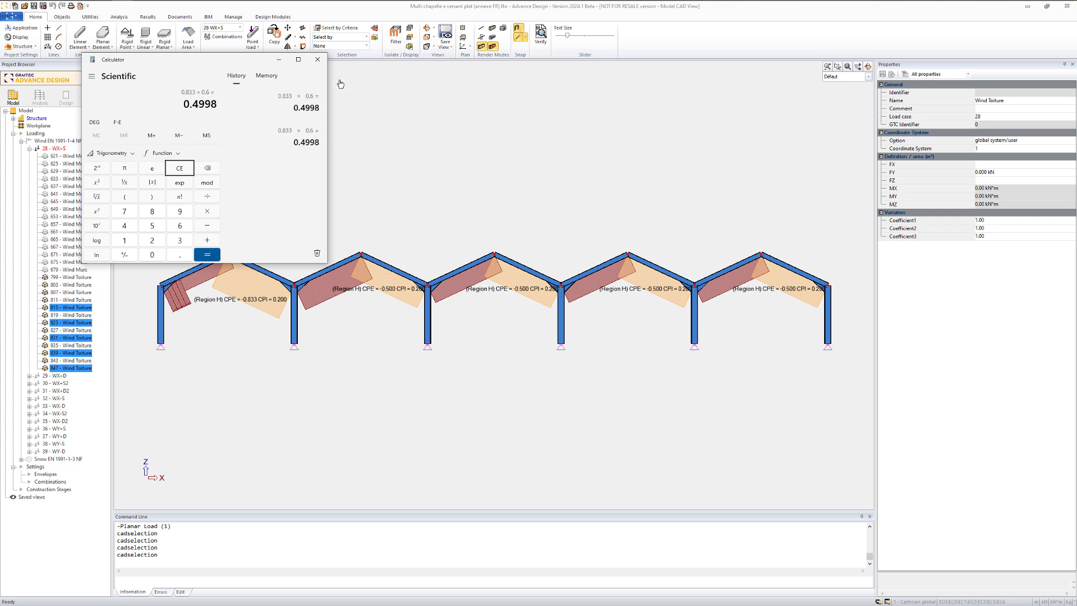
{"action": "left_click", "coordinate": [317, 60]}
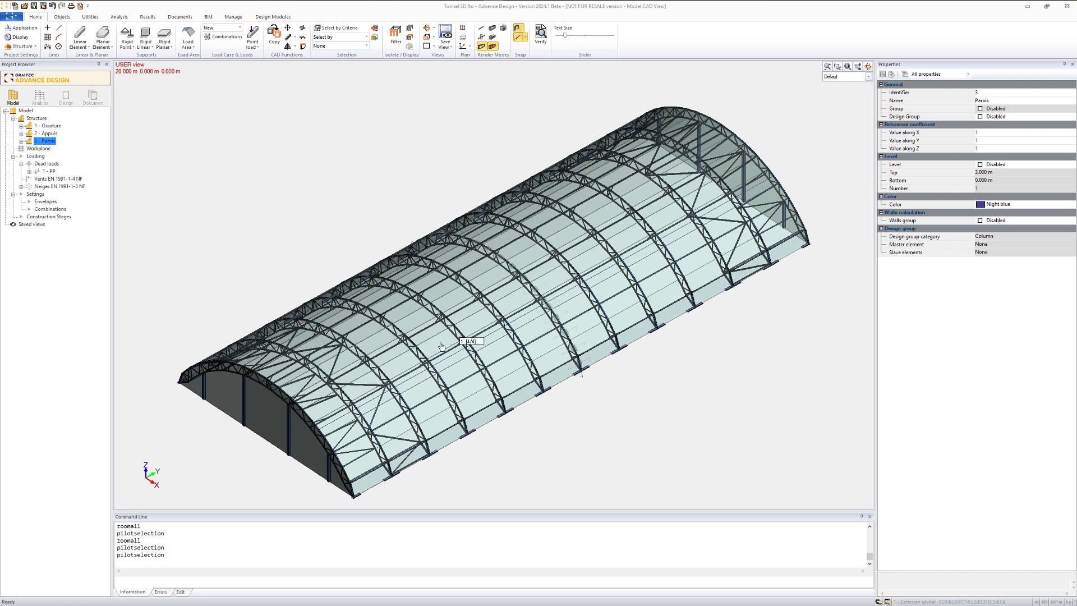
Select two longitudinal roof panels of the tunnel building, choose Circular windwalls as their climatic type, and clear the selection.
{"action": "middle_click_drag", "start_coordinate": [288, 394], "coordinate": [326, 385], "text": "shift"}
{"action": "left_click", "coordinate": [465, 386]}
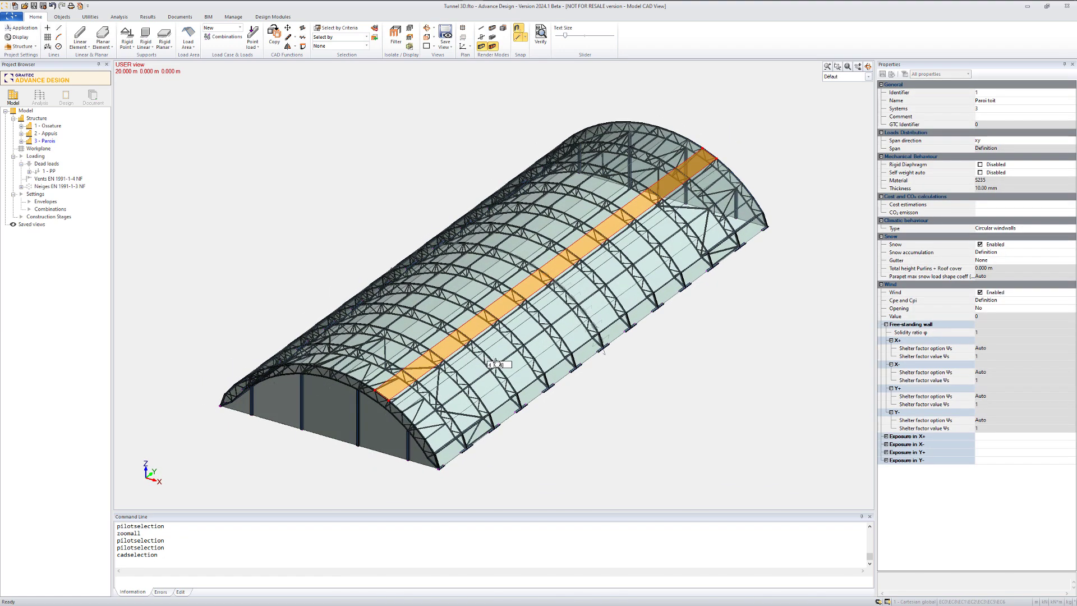
{"action": "left_click", "coordinate": [477, 365]}
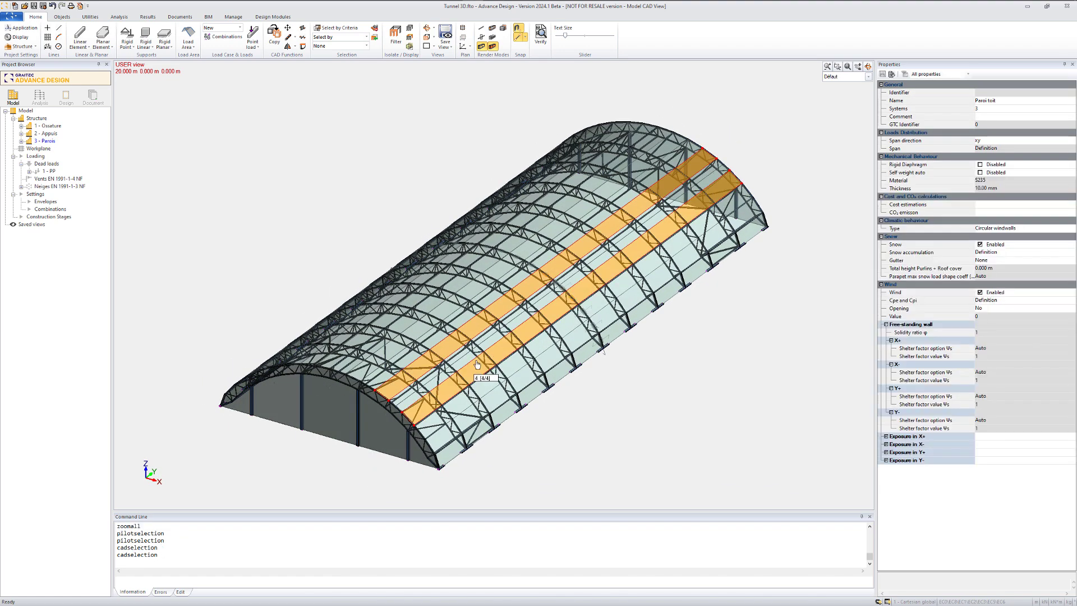
{"action": "left_click", "coordinate": [1071, 229]}
{"action": "left_click", "coordinate": [1071, 229]}
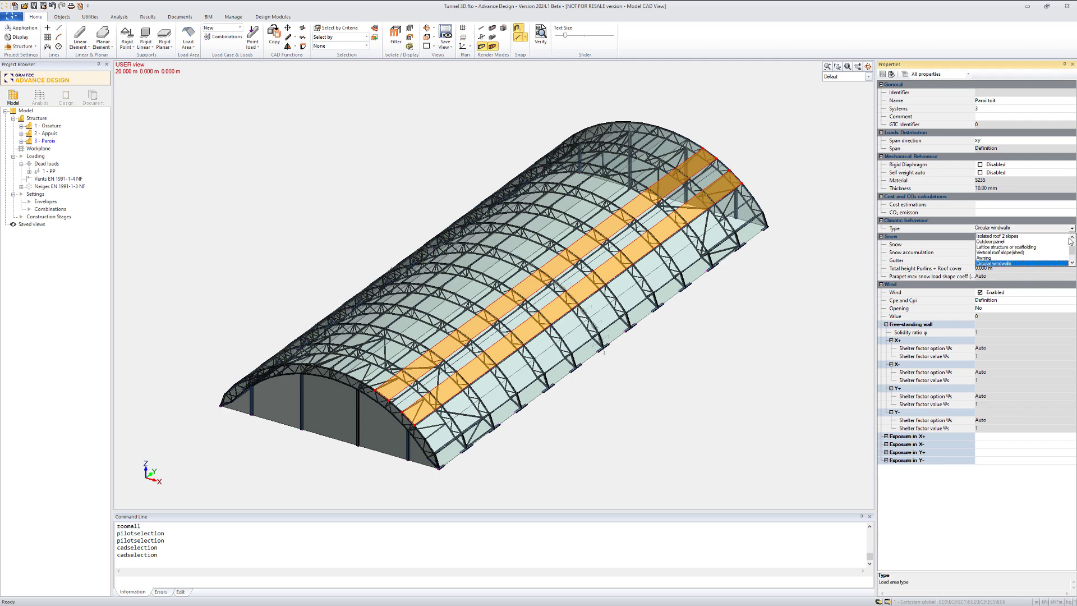
{"action": "left_click", "coordinate": [1020, 264]}
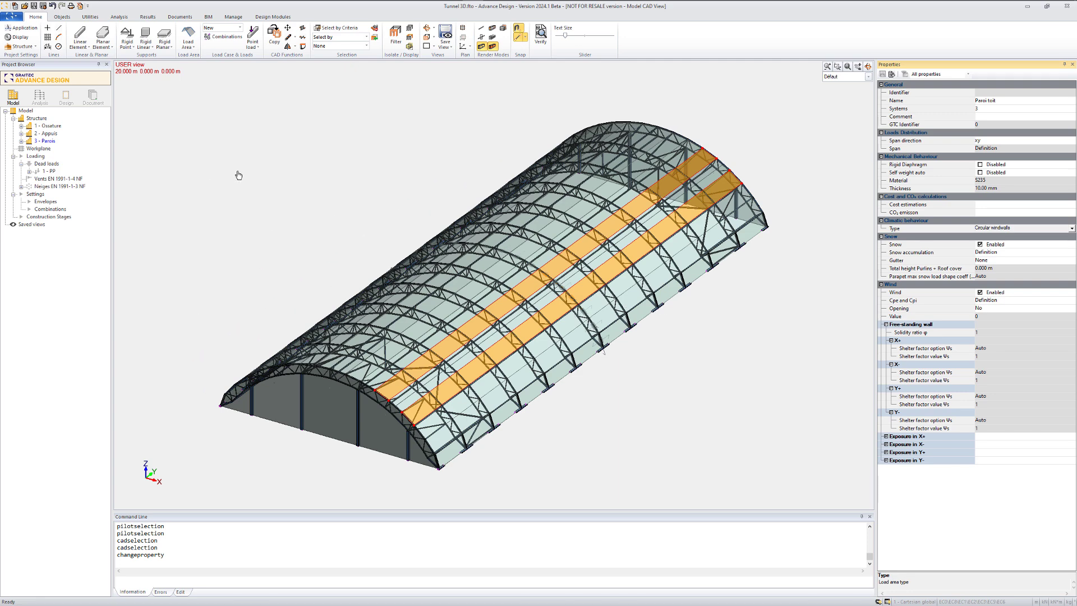
{"action": "key", "text": "Escape"}
Generate the wind loads on the tunnel building from the Vents EN 1991-1-4 NF family.
{"action": "left_click", "coordinate": [59, 179]}
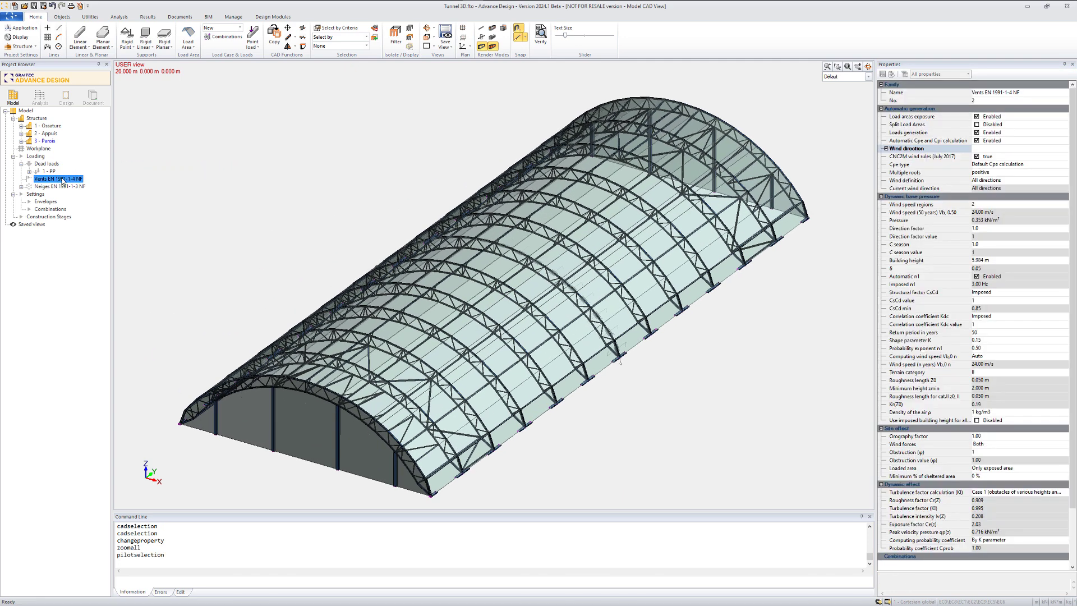
{"action": "right_click", "coordinate": [62, 179]}
{"action": "left_click", "coordinate": [94, 194]}
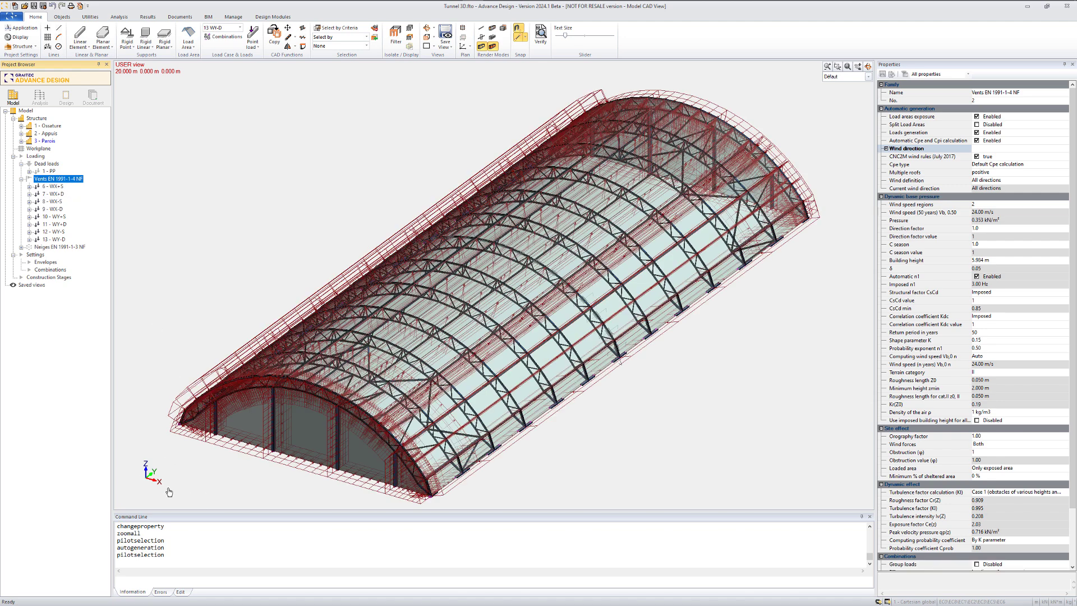
Isolate the Wind Paroi toit loads 1248 to 1290 of case 6 - WX+S on the tunnel roof.
{"action": "left_click", "coordinate": [50, 187]}
{"action": "right_click", "coordinate": [50, 187]}
{"action": "left_click", "coordinate": [60, 176]}
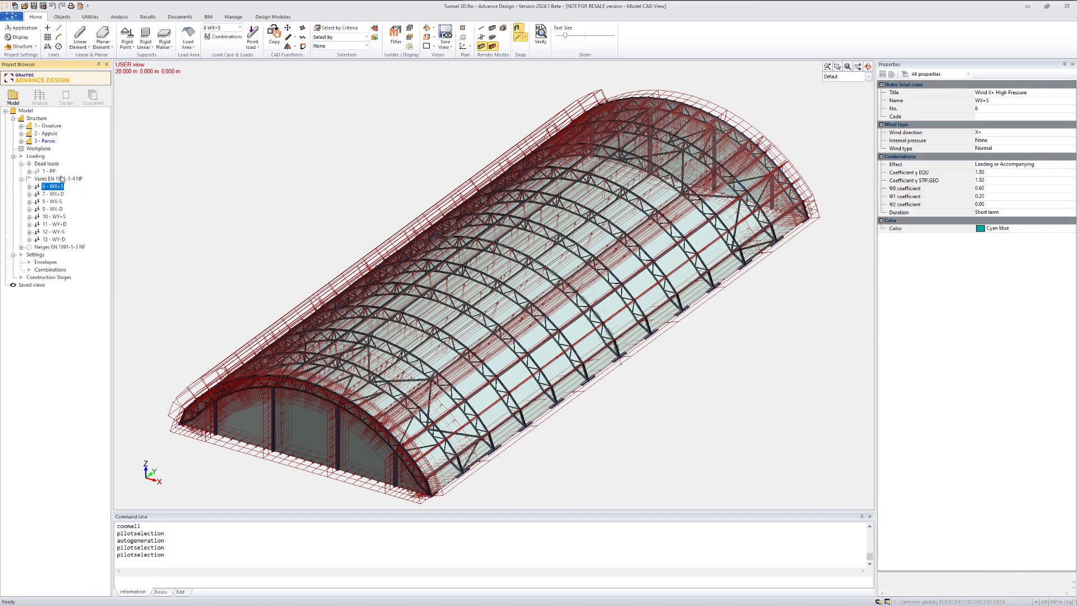
{"action": "left_click", "coordinate": [62, 178]}
{"action": "left_click", "coordinate": [53, 187]}
{"action": "right_click", "coordinate": [46, 188]}
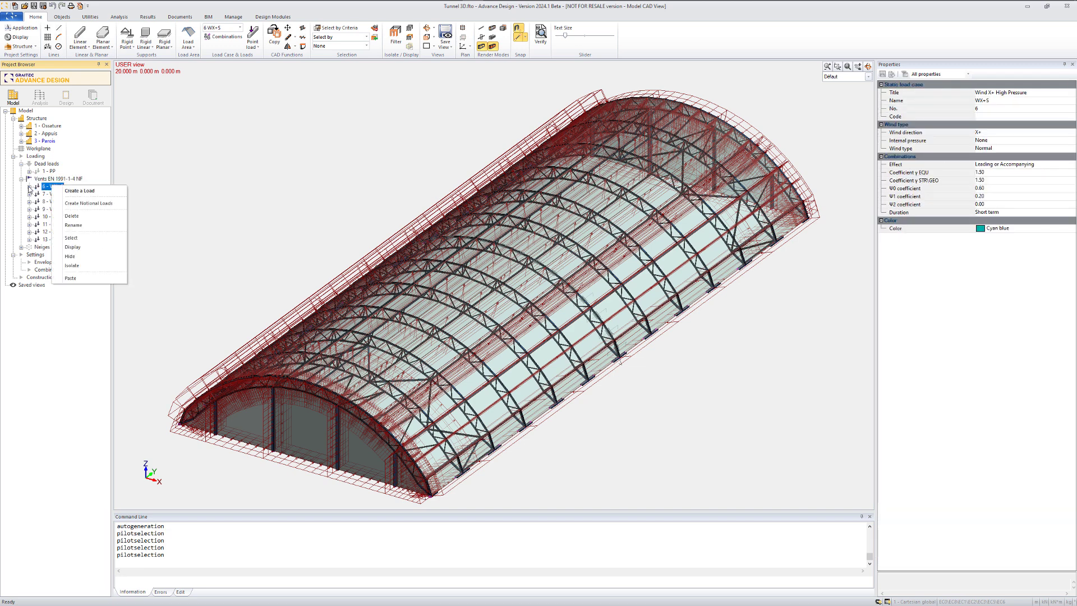
{"action": "left_click", "coordinate": [53, 197]}
{"action": "left_click", "coordinate": [79, 315]}
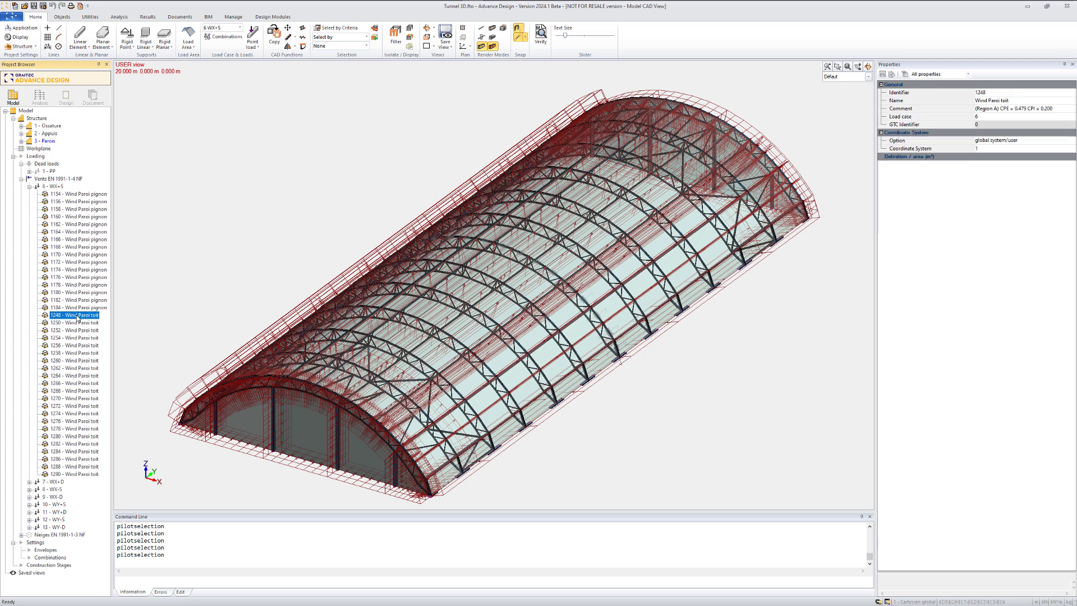
{"action": "left_click", "coordinate": [94, 476], "text": "shift"}
{"action": "right_click", "coordinate": [93, 477]}
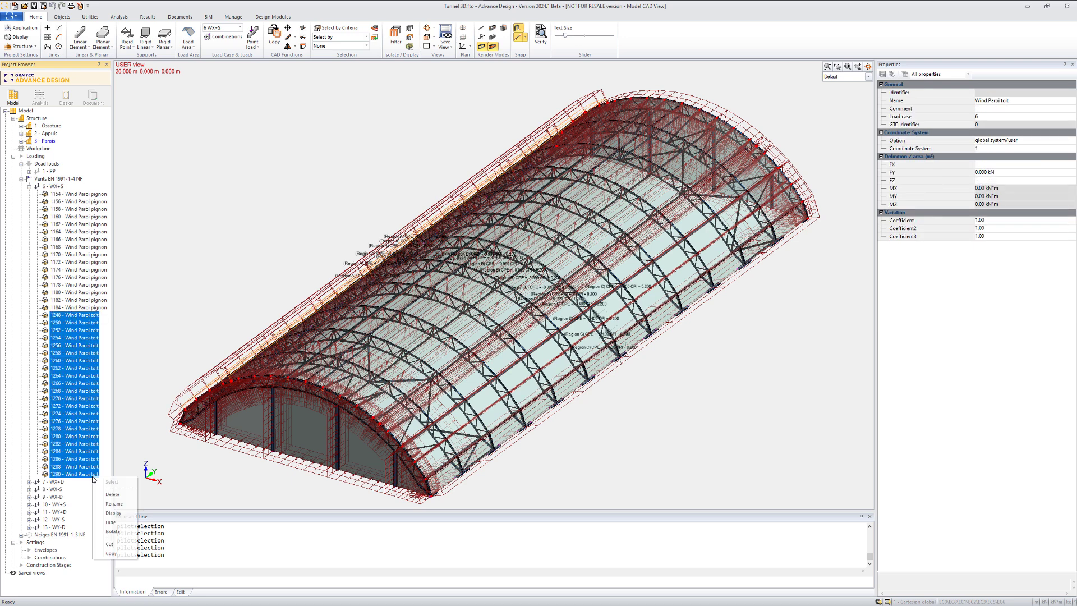
{"action": "left_click", "coordinate": [114, 531]}
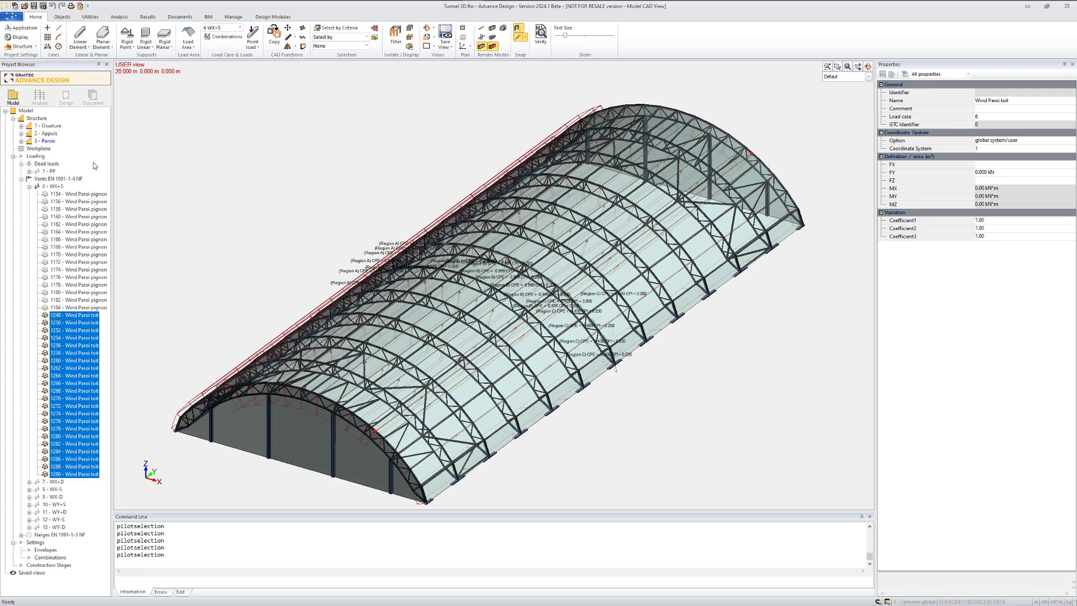
Hide the structure and show the isolated roof loads in the front view.
{"action": "left_click", "coordinate": [45, 118]}
{"action": "key", "text": "space"}
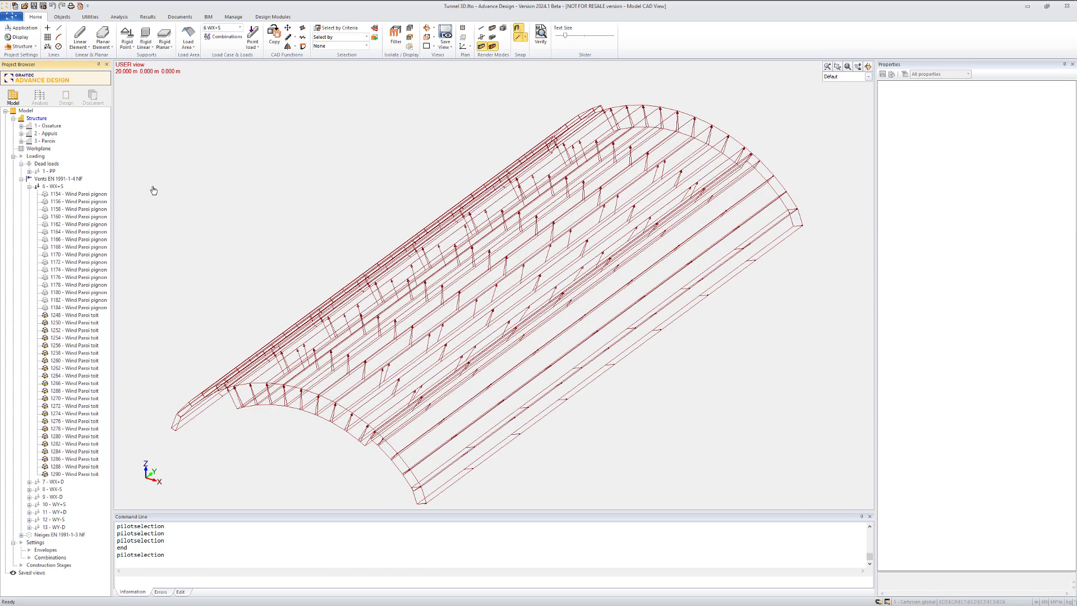
{"action": "middle_click", "coordinate": [327, 281]}
{"action": "key", "text": "alt+1"}
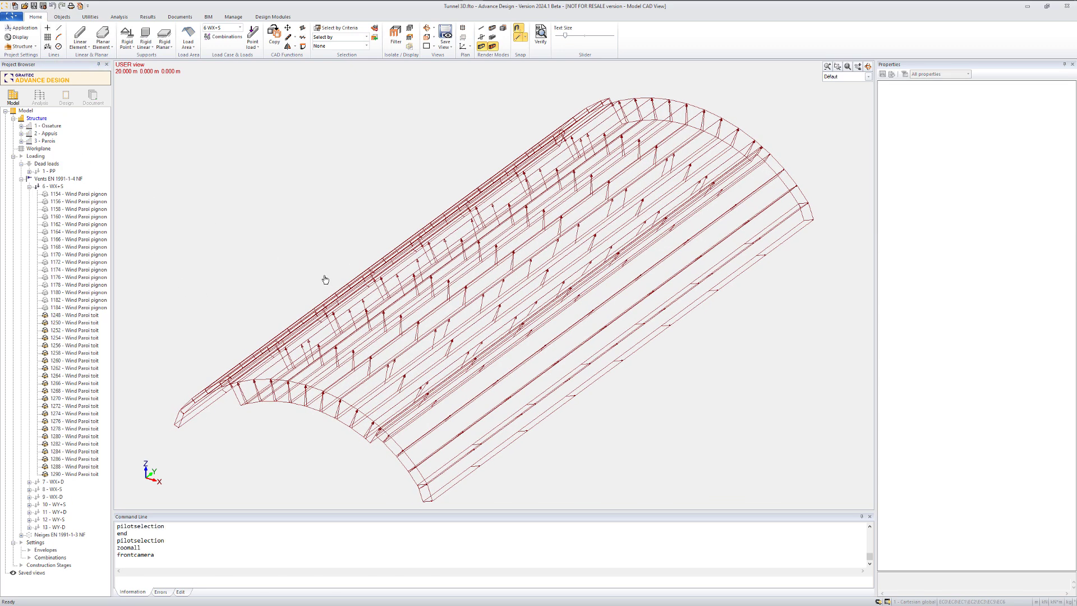
{"action": "middle_click_drag", "start_coordinate": [346, 303], "coordinate": [288, 333]}
{"action": "scroll", "coordinate": [288, 333], "scroll_direction": "up", "scroll_amount": 2}
{"action": "scroll", "coordinate": [308, 325], "scroll_direction": "up", "scroll_amount": 2}
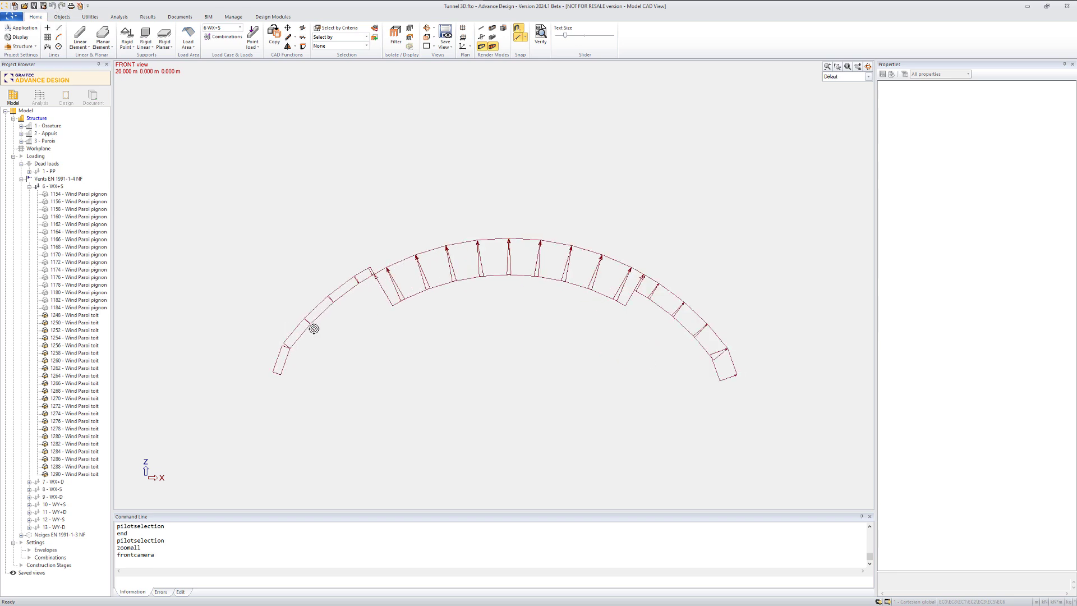
Select one load each in regions A, B and C along the arch to compare their CPE and CPI coefficients.
{"action": "left_click", "coordinate": [308, 310]}
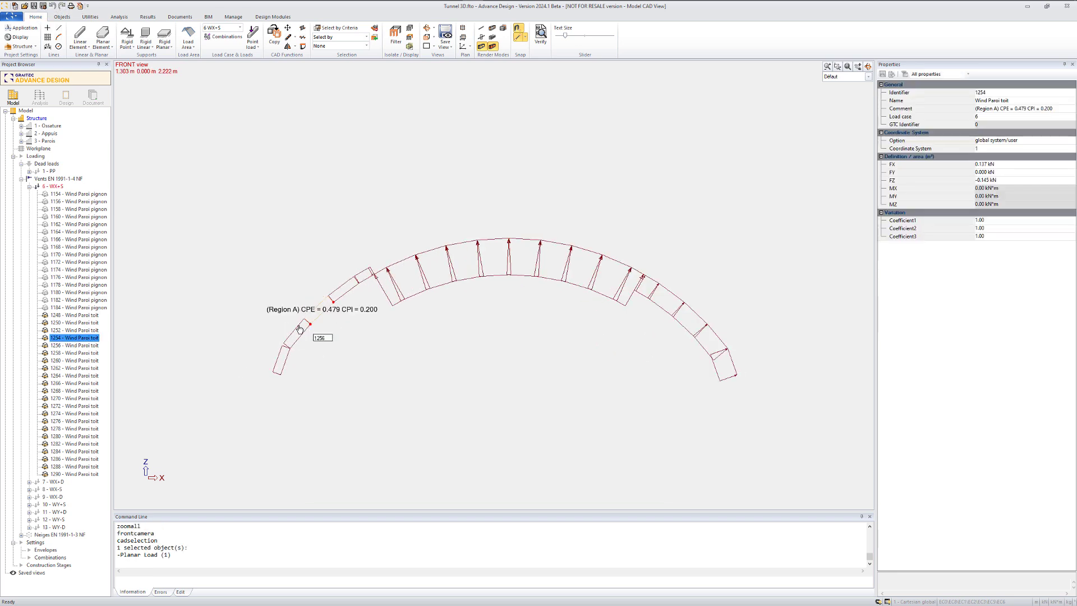
{"action": "key", "text": "Escape"}
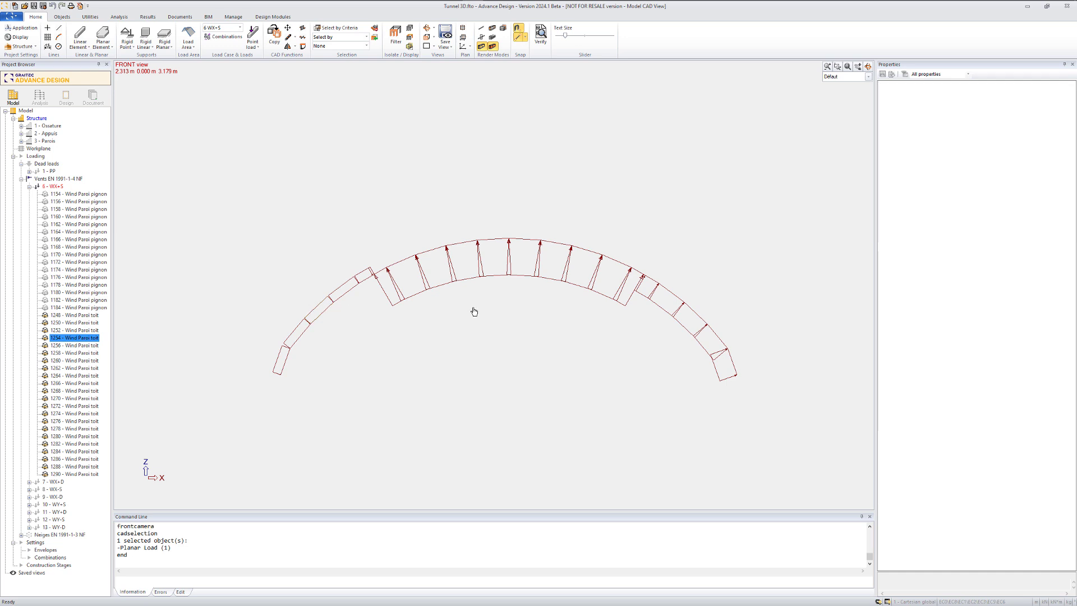
{"action": "left_click", "coordinate": [429, 287]}
{"action": "left_click", "coordinate": [426, 307]}
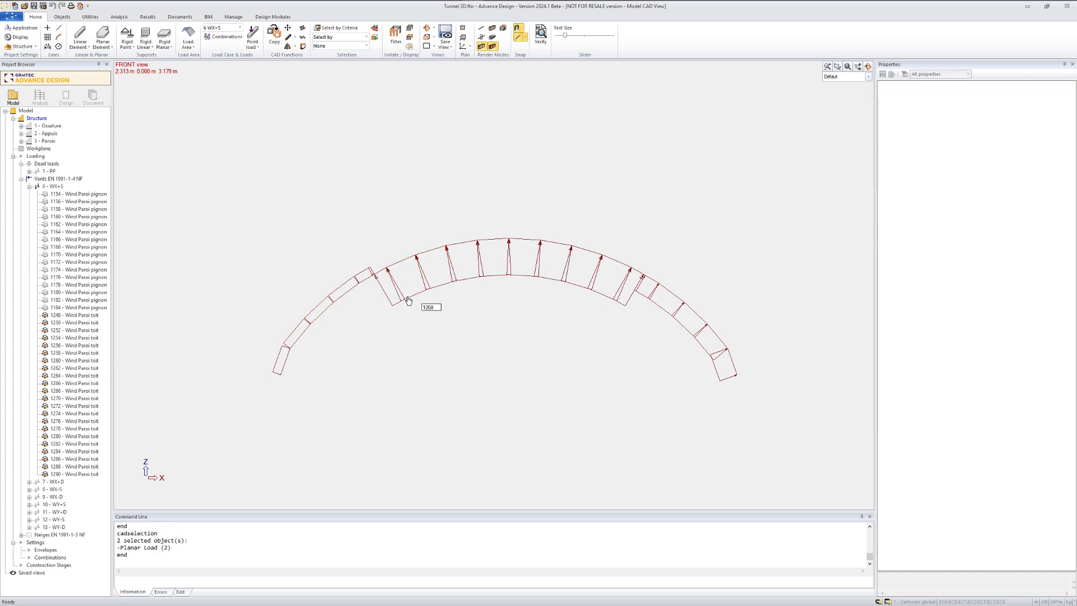
{"action": "left_click", "coordinate": [663, 309]}
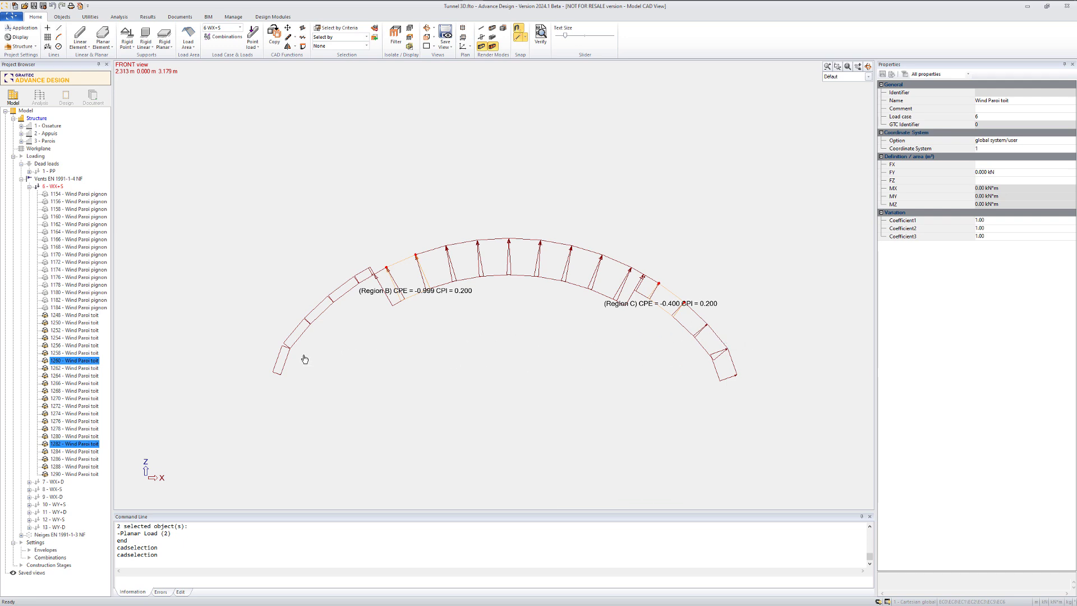
{"action": "left_click", "coordinate": [294, 335]}
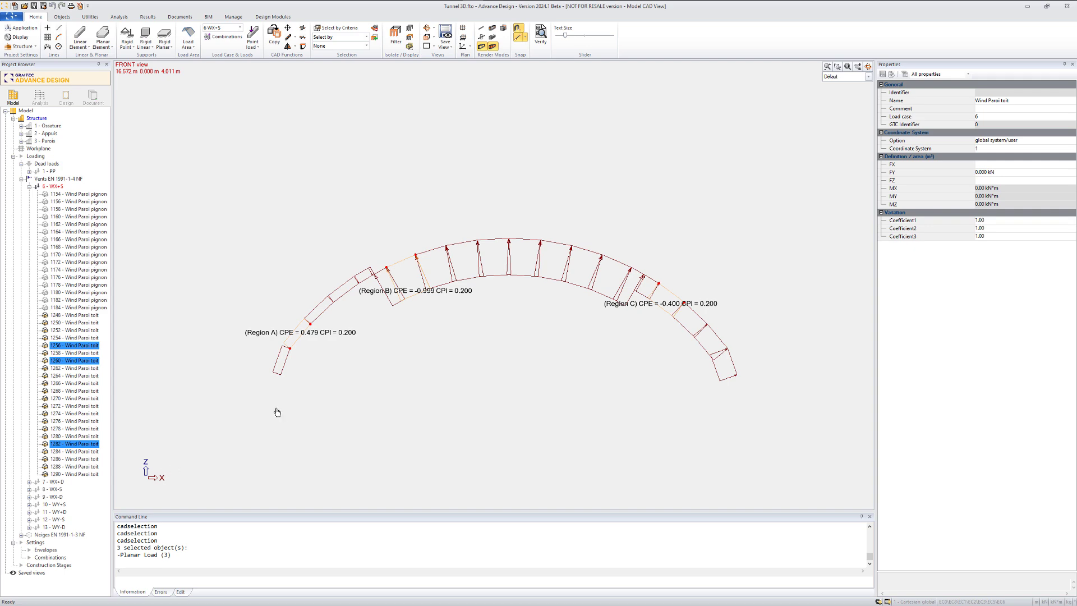
Hide the case 6 - WX+S loads and display the case 10 - WY+S loads in a 3D view.
{"action": "left_click", "coordinate": [55, 187]}
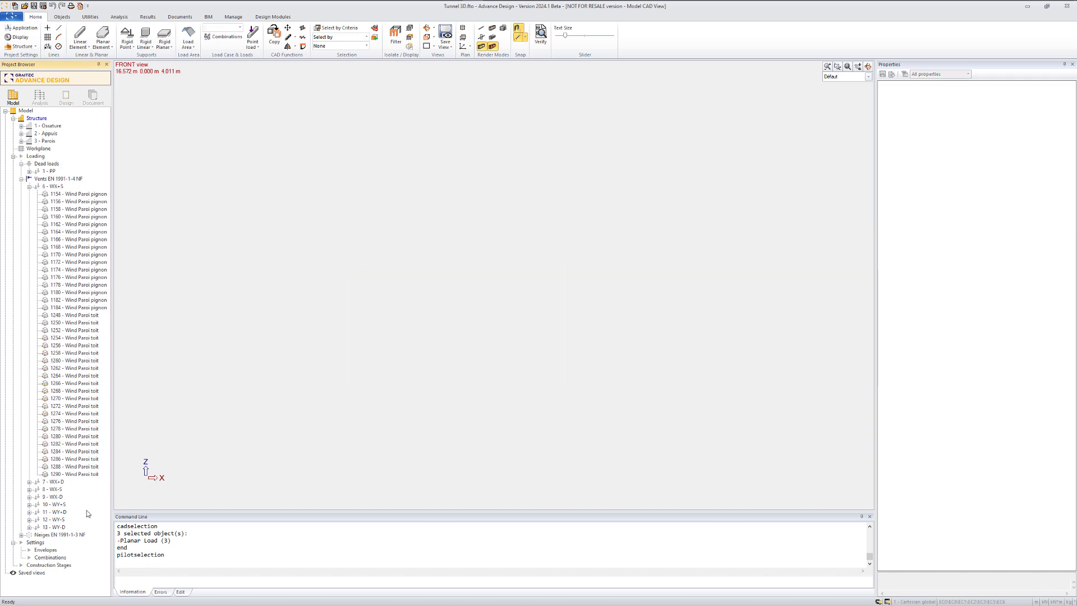
{"action": "left_click", "coordinate": [55, 504]}
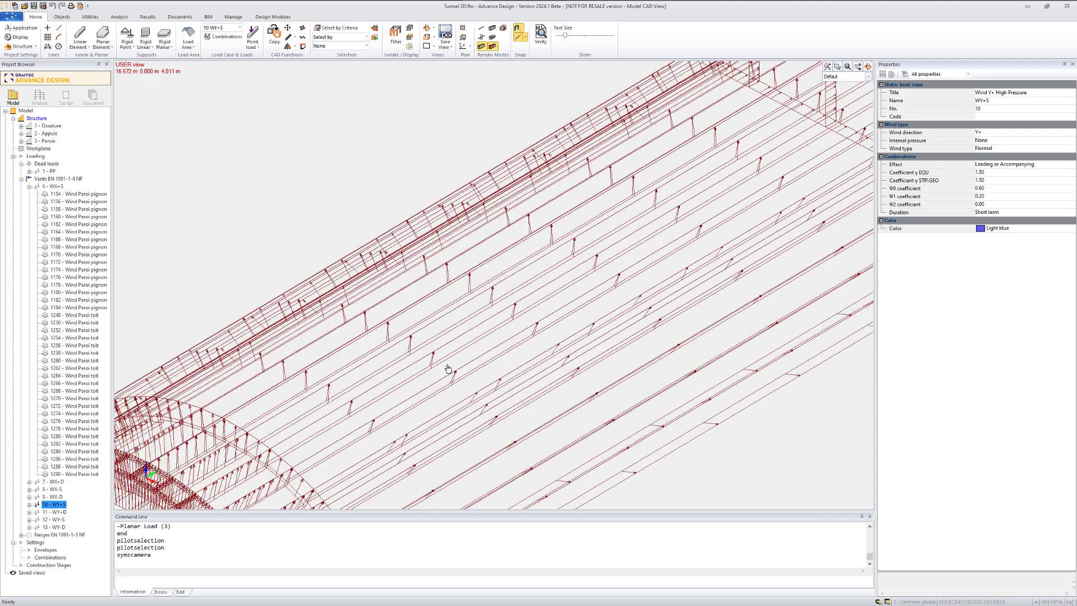
{"action": "scroll", "coordinate": [443, 370], "scroll_direction": "up", "scroll_amount": 1}
{"action": "middle_click", "coordinate": [424, 386]}
{"action": "middle_click", "coordinate": [424, 386]}
{"action": "scroll", "coordinate": [418, 386], "scroll_direction": "down", "scroll_amount": 1}
{"action": "middle_click_drag", "start_coordinate": [358, 442], "coordinate": [312, 408]}
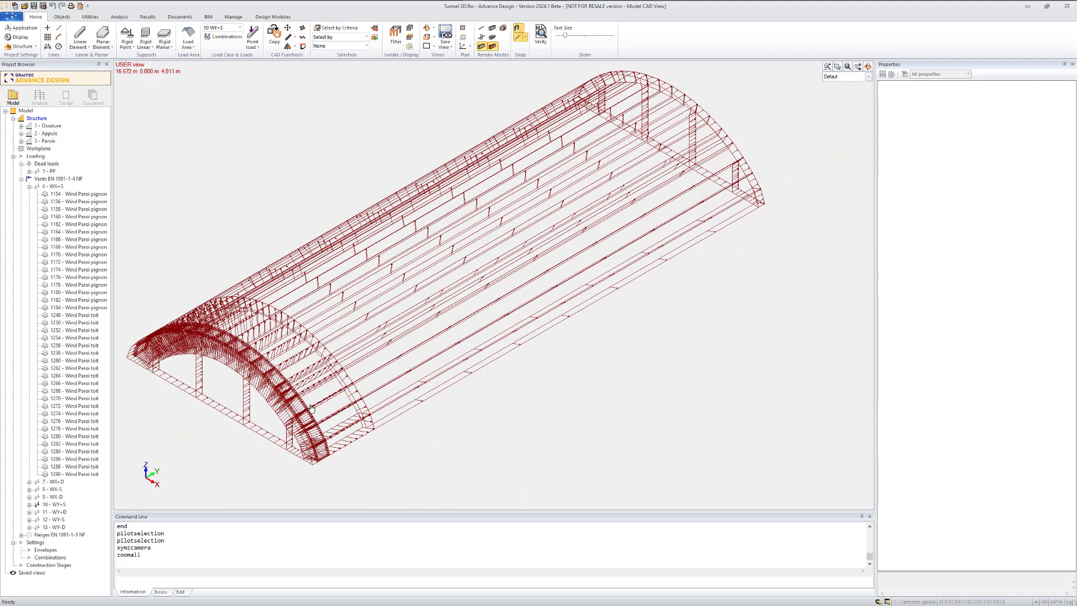
{"action": "middle_click_drag", "start_coordinate": [288, 452], "coordinate": [241, 443], "text": "shift"}
{"action": "middle_click_drag", "start_coordinate": [168, 396], "coordinate": [263, 370]}
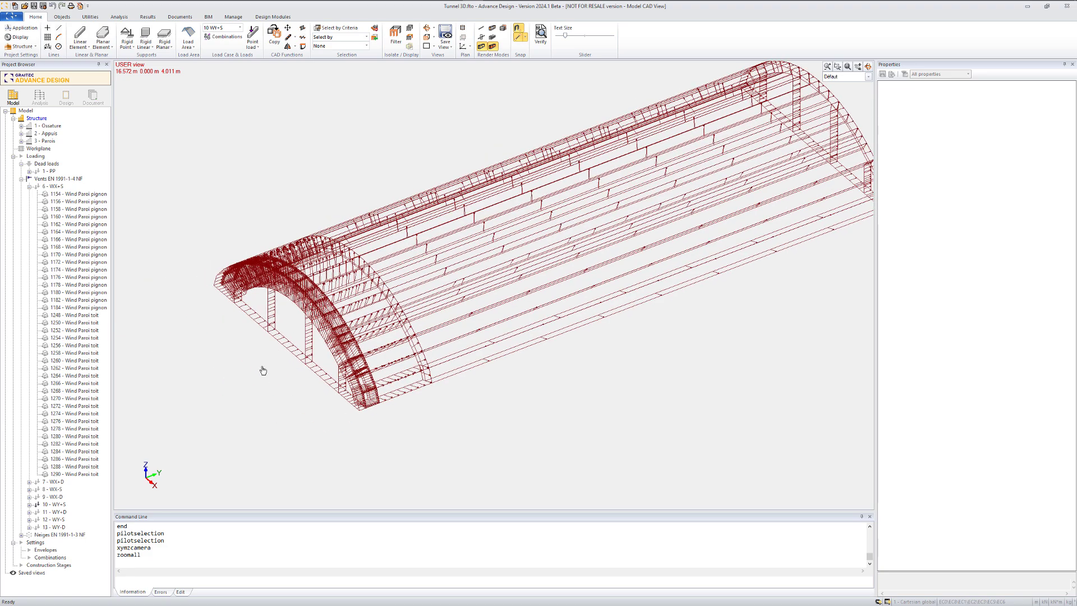
Select the region D load on the front gable wall to examine its coefficients, and clear the selection.
{"action": "left_click", "coordinate": [280, 346]}
{"action": "scroll", "coordinate": [284, 297], "scroll_direction": "up", "scroll_amount": 2}
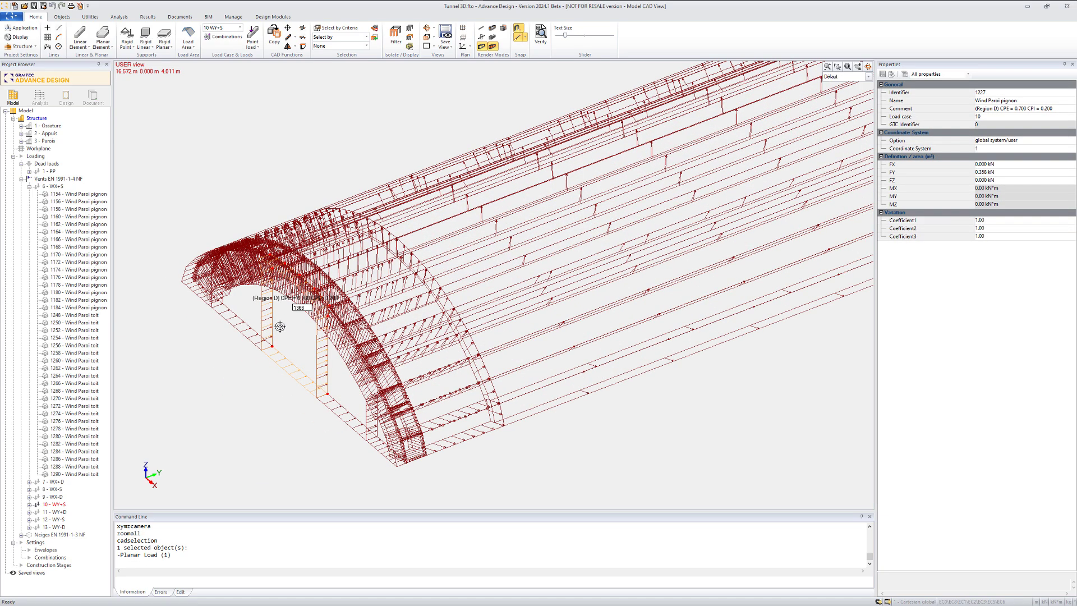
{"action": "key", "text": "Escape"}
{"action": "middle_click_drag", "start_coordinate": [504, 319], "coordinate": [360, 392]}
{"action": "middle_click", "coordinate": [359, 394]}
{"action": "middle_click", "coordinate": [359, 394]}
{"action": "key", "text": "alt"}
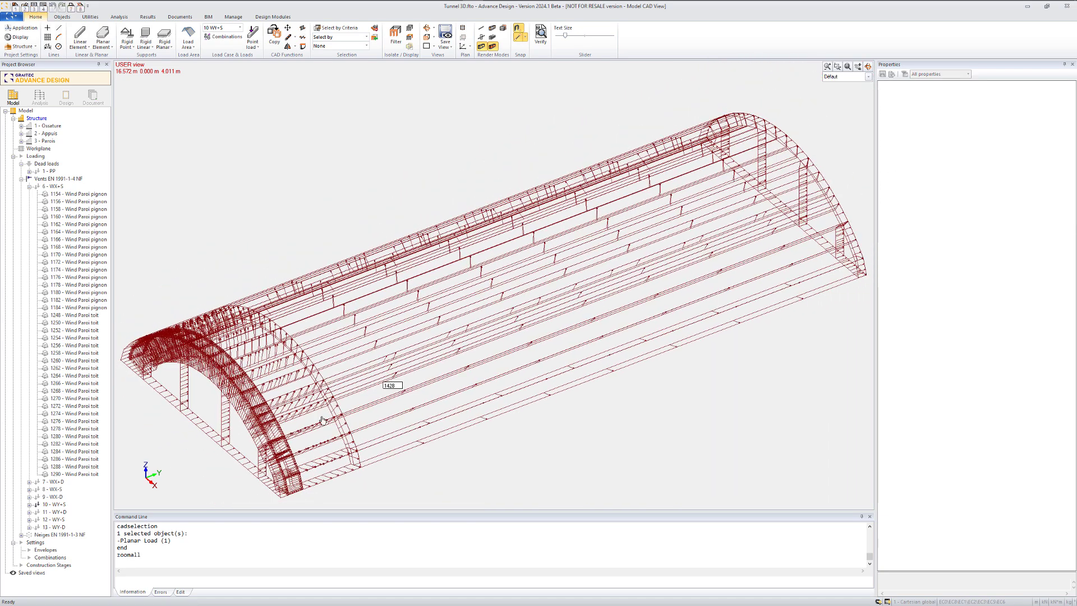
Inspect the region F load at the base and the region G load higher up on the arch's front edge.
{"action": "left_click", "coordinate": [286, 492]}
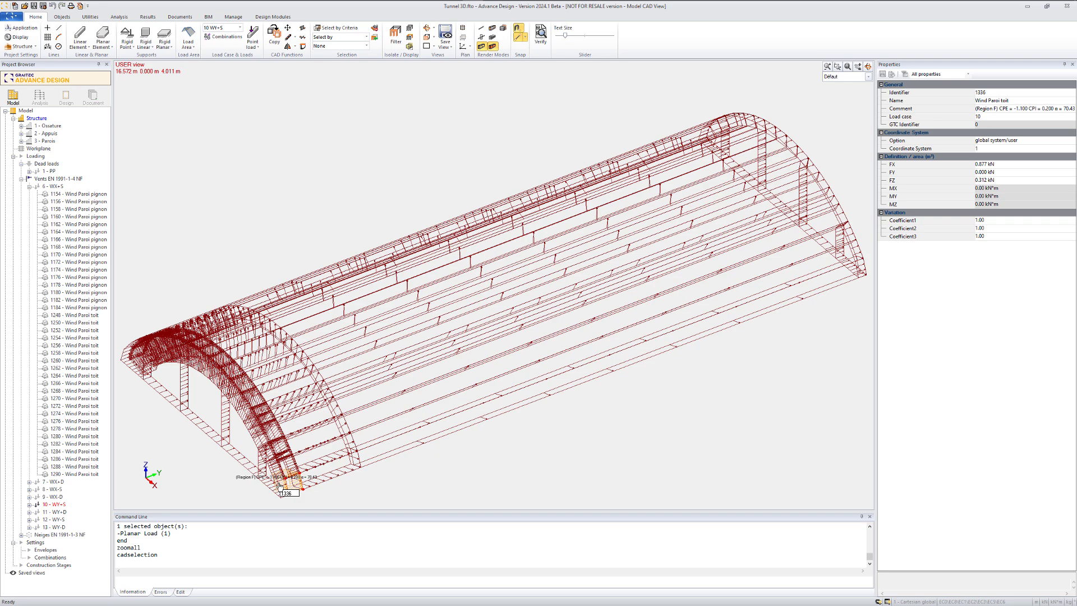
{"action": "scroll", "coordinate": [273, 479], "scroll_direction": "up", "scroll_amount": 4}
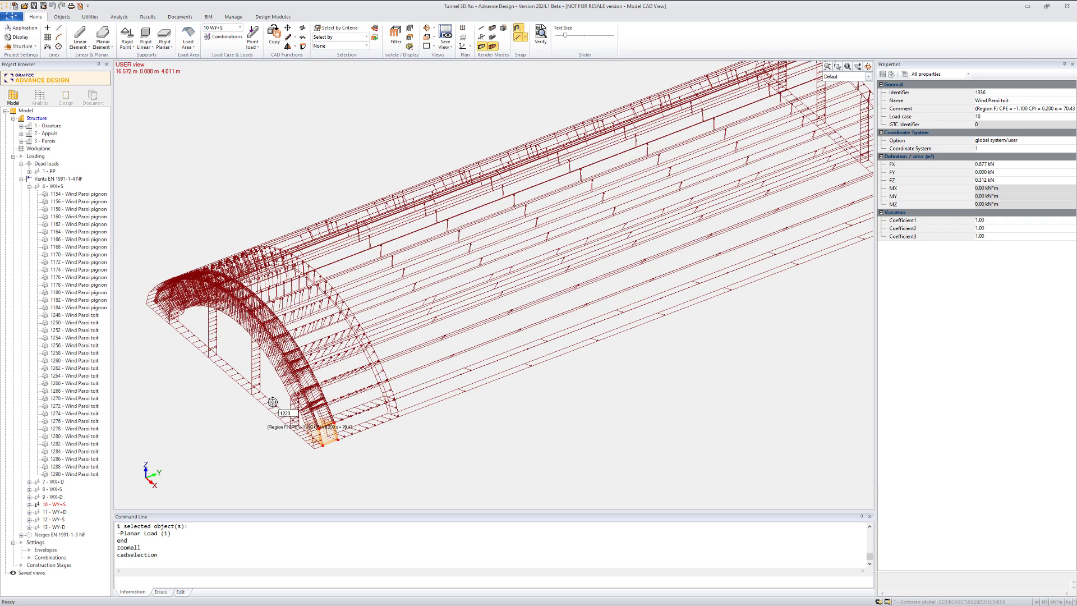
{"action": "key", "text": "Escape"}
{"action": "left_click", "coordinate": [245, 324]}
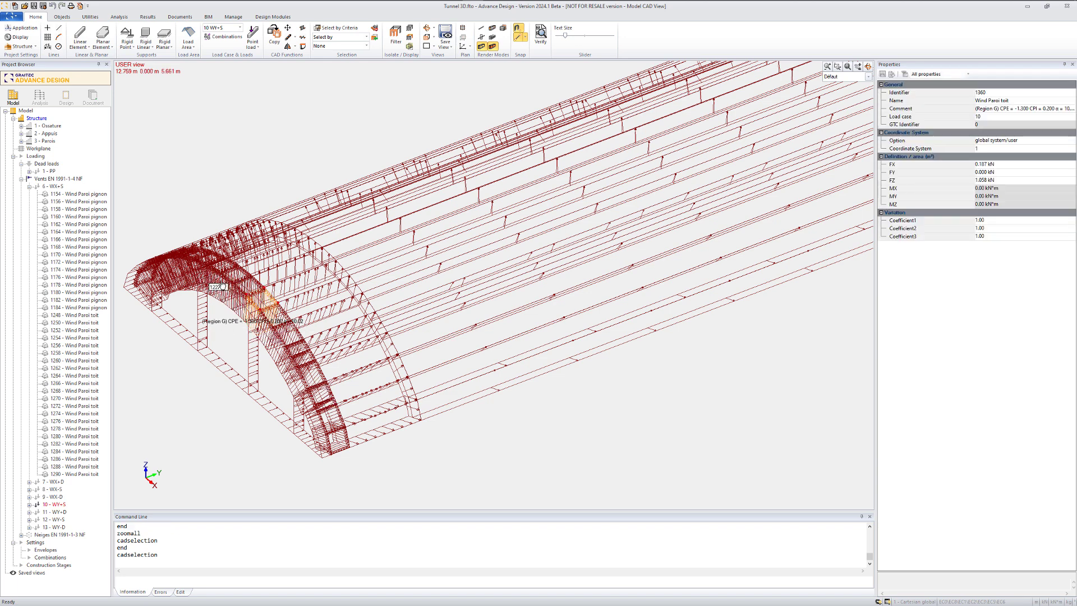
{"action": "key", "text": "Escape"}
Inspect the region H and region I loads along the lowest longitudinal roof strip, and clear the selection.
{"action": "left_click", "coordinate": [374, 438]}
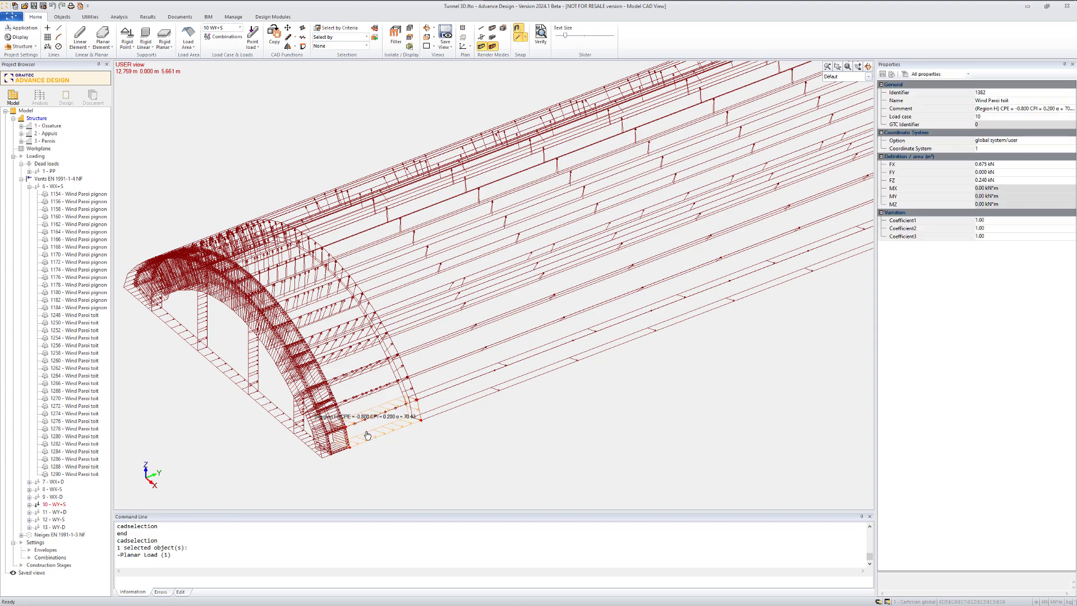
{"action": "scroll", "coordinate": [373, 440], "scroll_direction": "up", "scroll_amount": 2}
{"action": "left_click", "coordinate": [524, 377]}
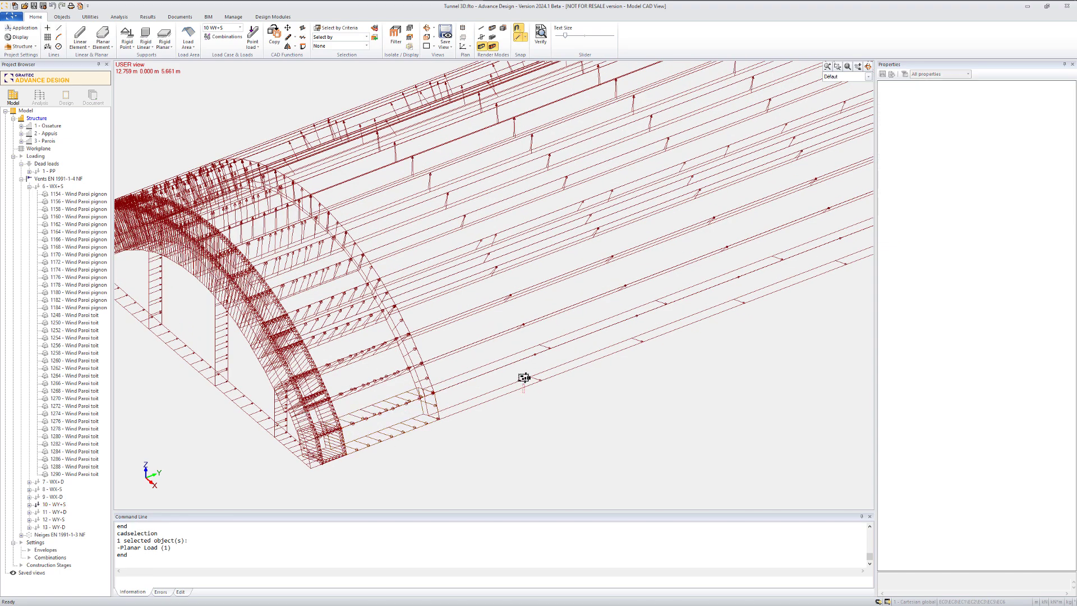
{"action": "scroll", "coordinate": [649, 368], "scroll_direction": "up", "scroll_amount": 2}
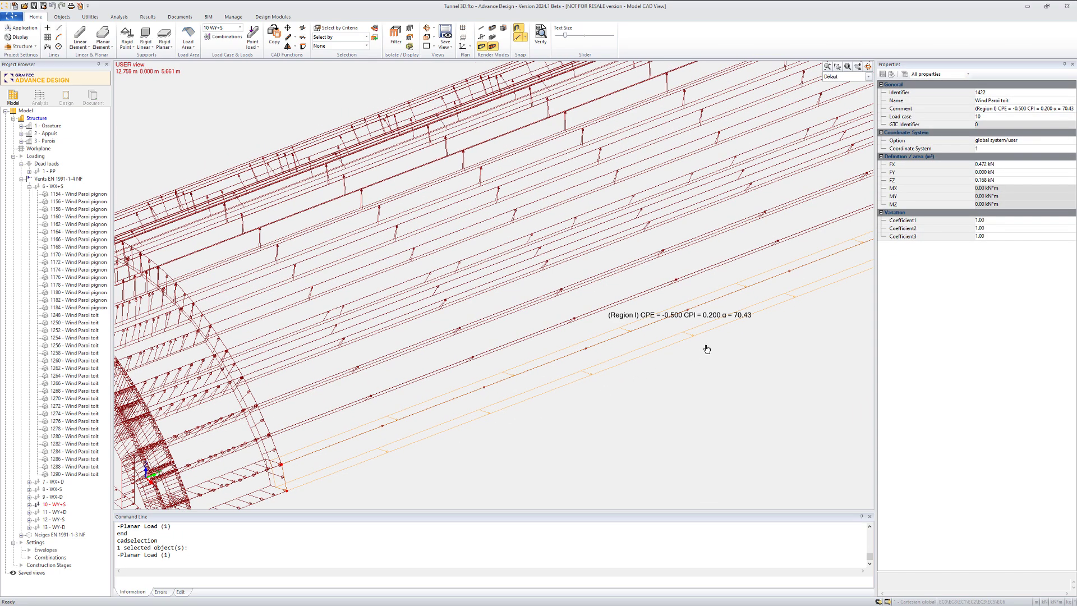
{"action": "key", "text": "alt+a"}
{"action": "scroll", "coordinate": [594, 372], "scroll_direction": "up", "scroll_amount": 4}
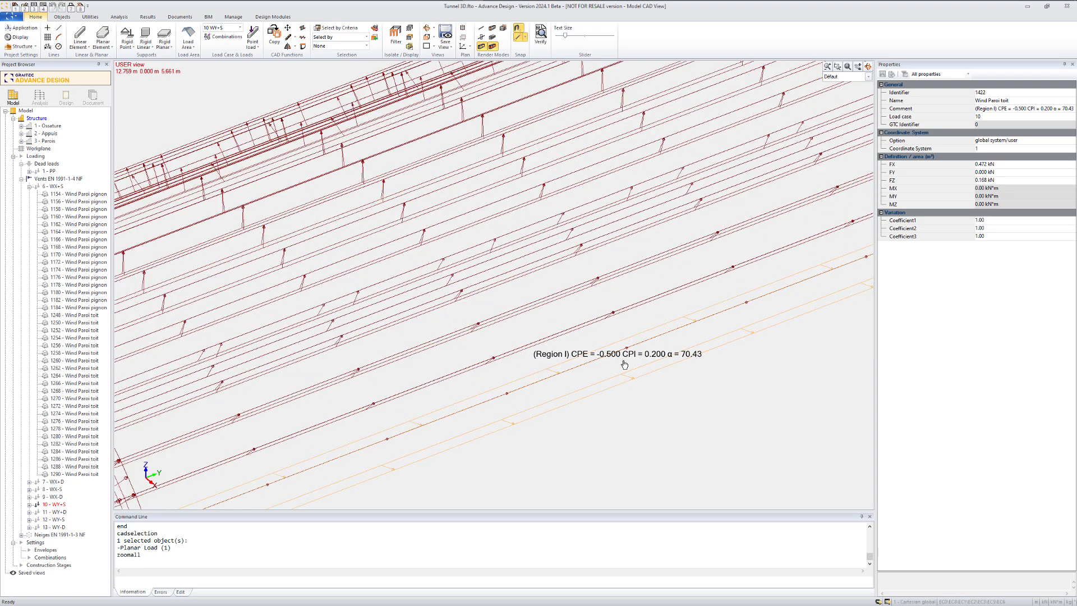
{"action": "key", "text": "alt+a"}
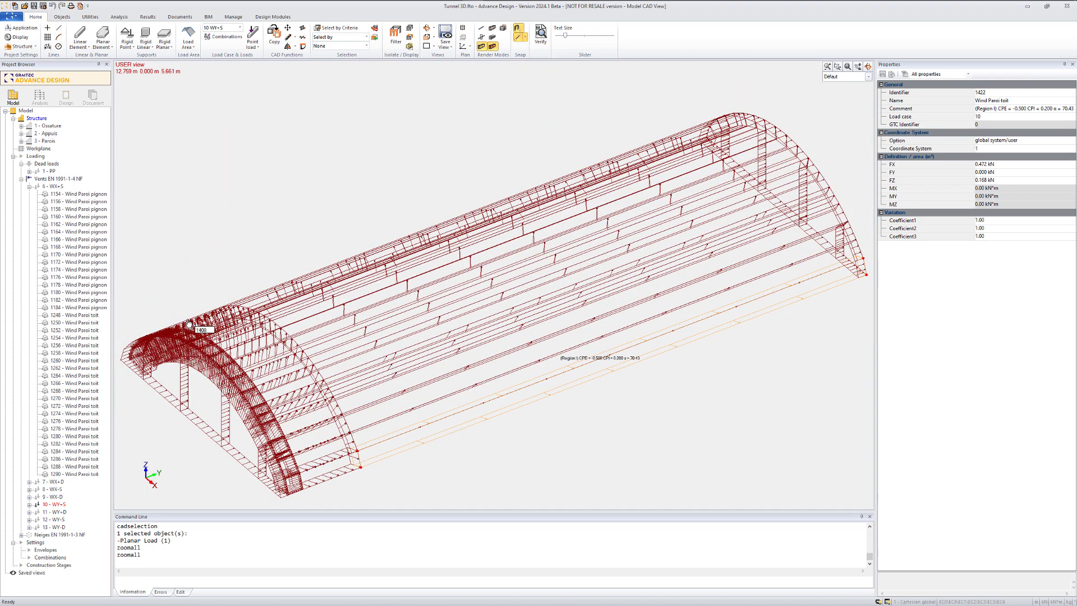
{"action": "key", "text": "Escape"}
{"action": "key", "text": "alt+1"}
{"action": "middle_click_drag", "start_coordinate": [304, 294], "coordinate": [272, 321], "text": "shift"}
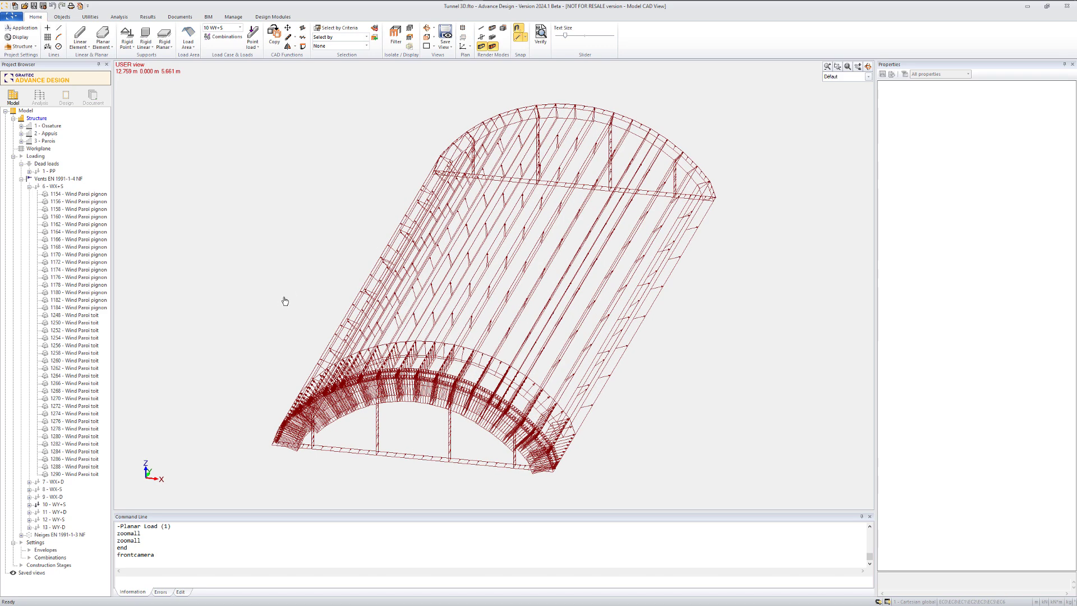
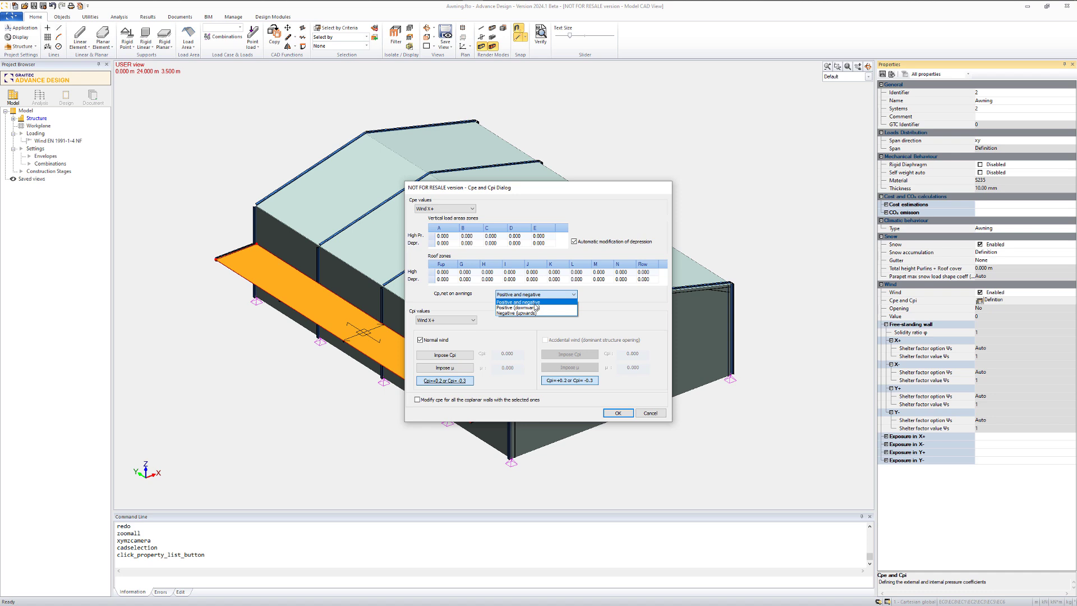
Set Cp,net on awnings to Positive and negative for the awning, and generate the Wind EN 1991-1-4 NF loads.
{"action": "left_click", "coordinate": [533, 302]}
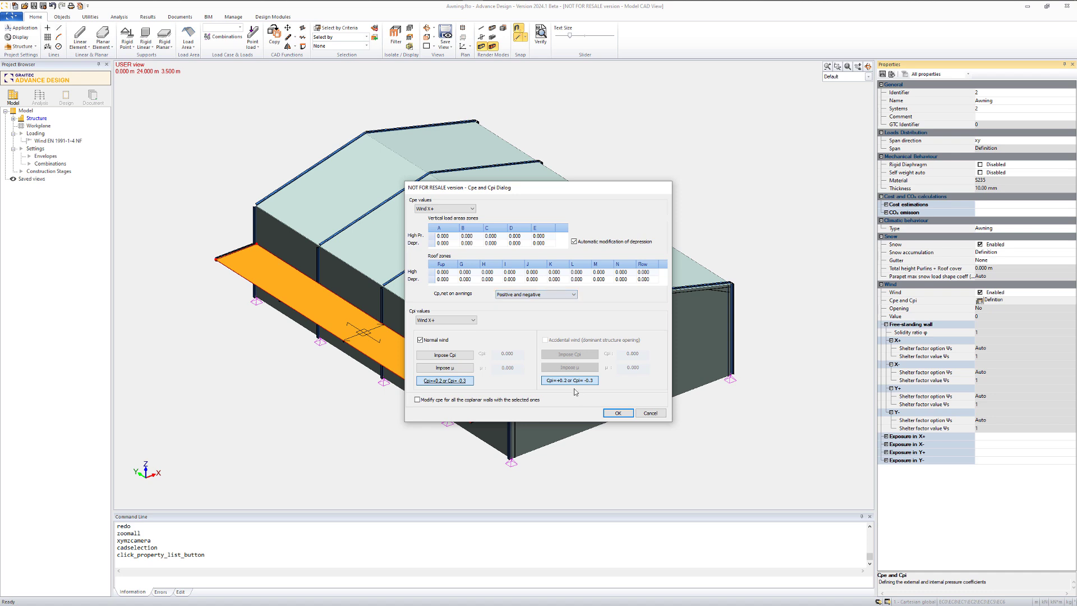
{"action": "left_click", "coordinate": [618, 413]}
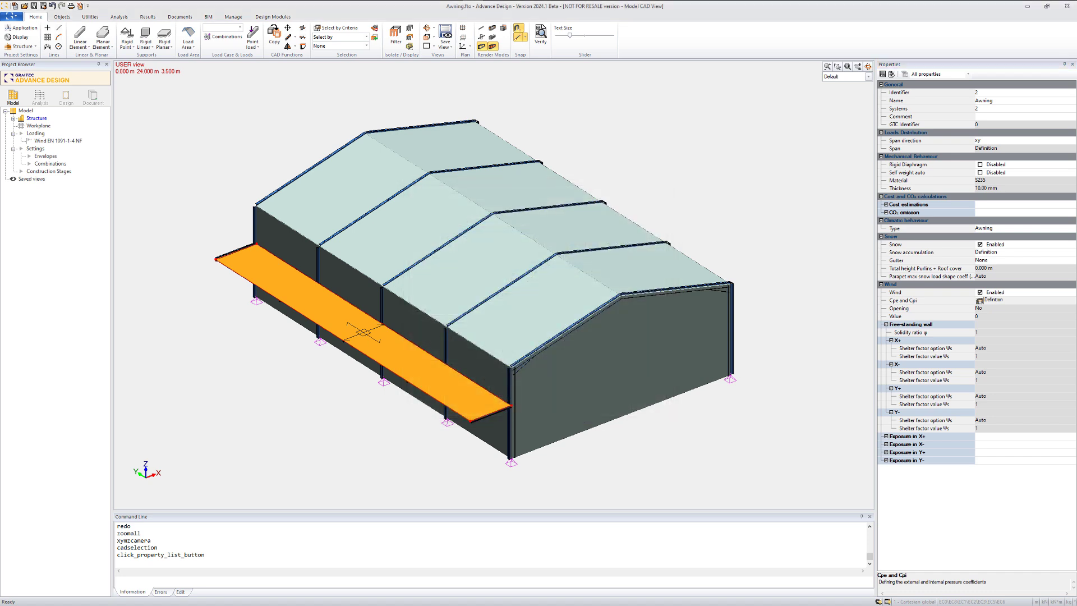
{"action": "right_click", "coordinate": [47, 141]}
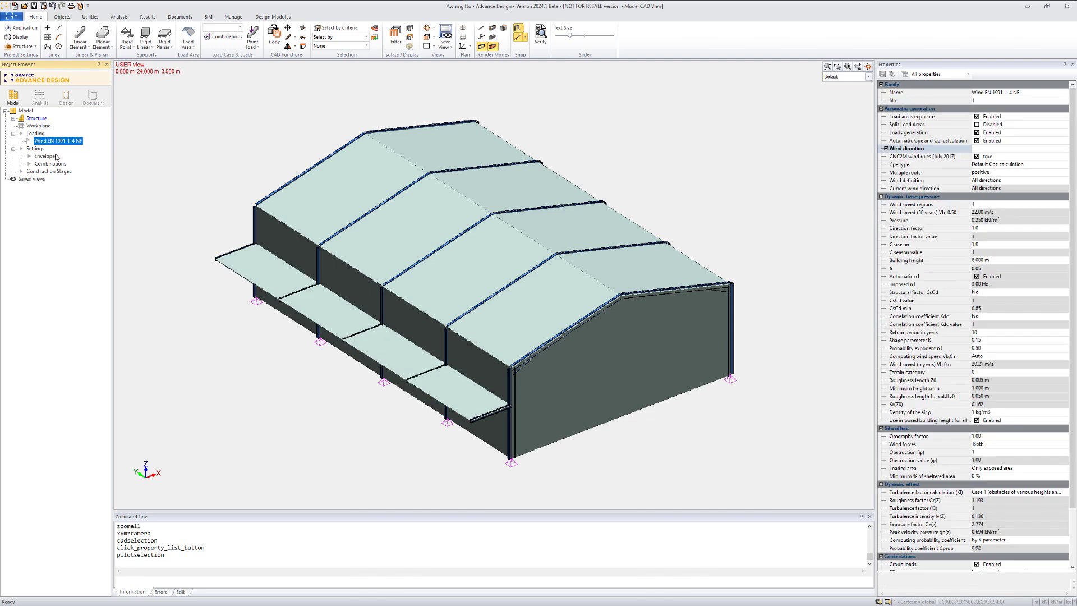
{"action": "left_click", "coordinate": [56, 155]}
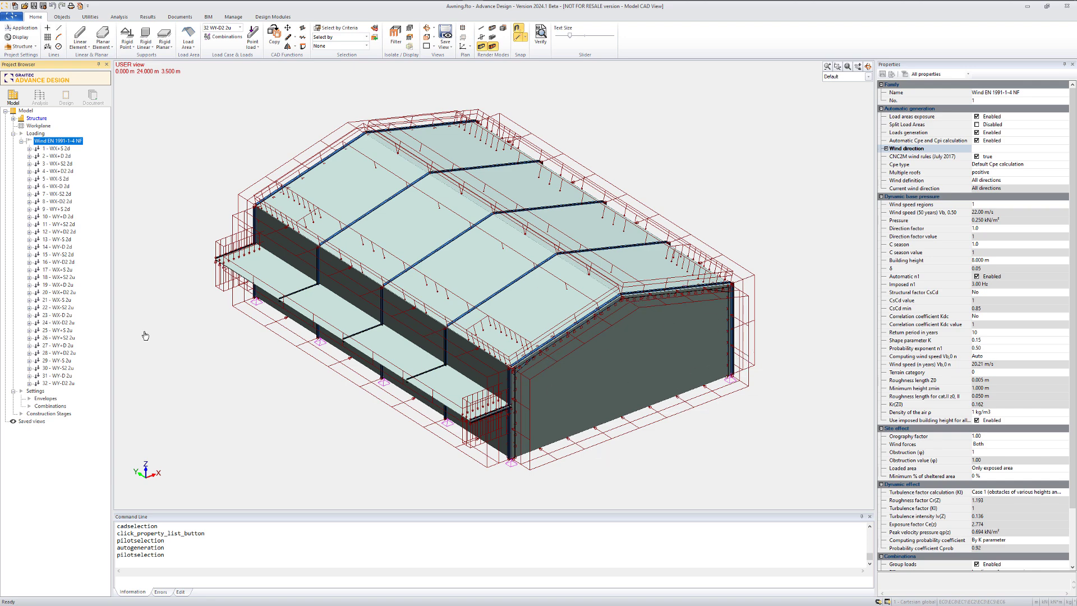
Isolate load case 1 - WX+S 2d so only its wind loads are displayed on the building.
{"action": "left_click", "coordinate": [58, 149]}
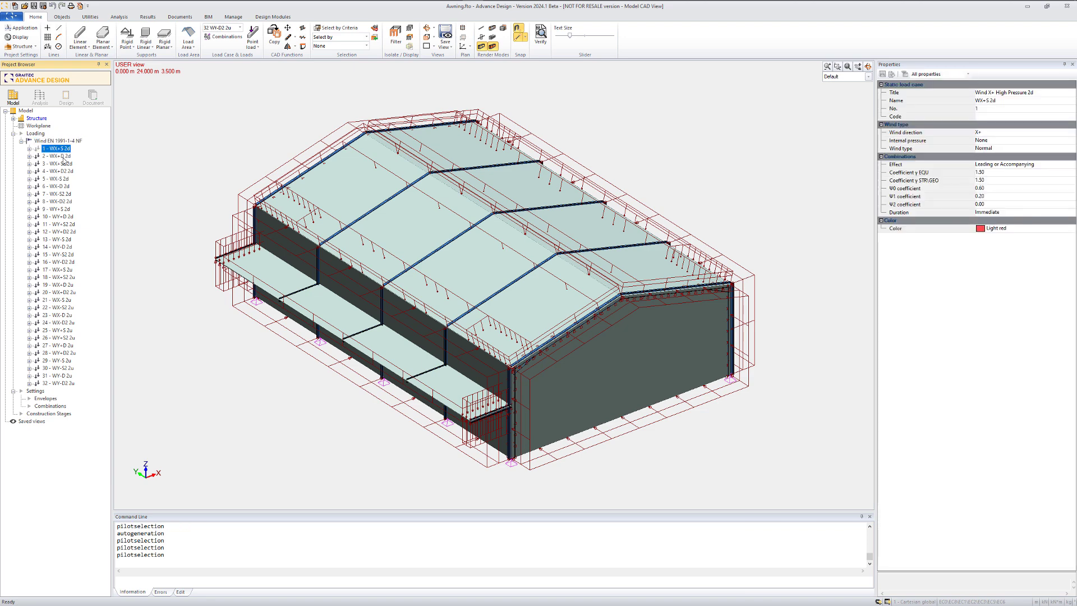
{"action": "right_click", "coordinate": [59, 149]}
{"action": "left_click", "coordinate": [84, 230]}
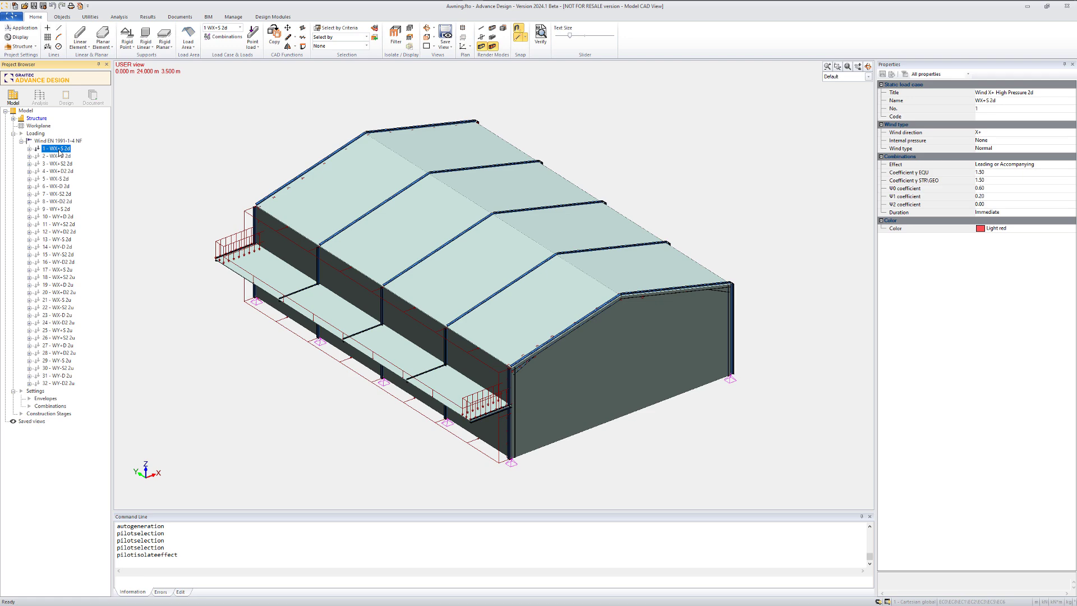
Hide the structure to view the loads of case 1 - WX+S 2d alone, and show the structure again.
{"action": "left_click", "coordinate": [28, 112]}
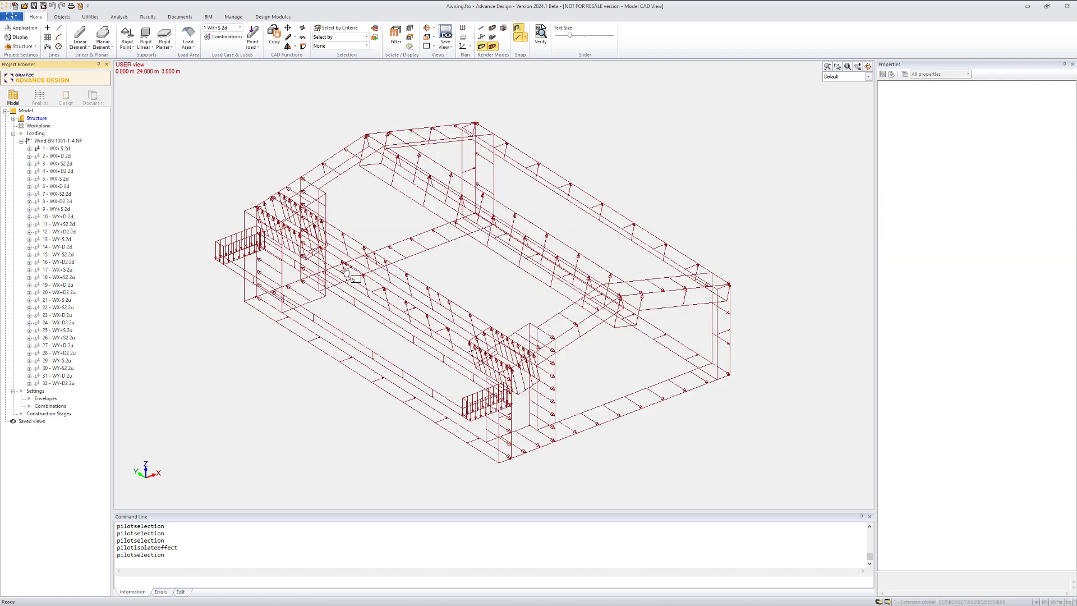
{"action": "left_click", "coordinate": [40, 119]}
{"action": "left_click", "coordinate": [56, 148]}
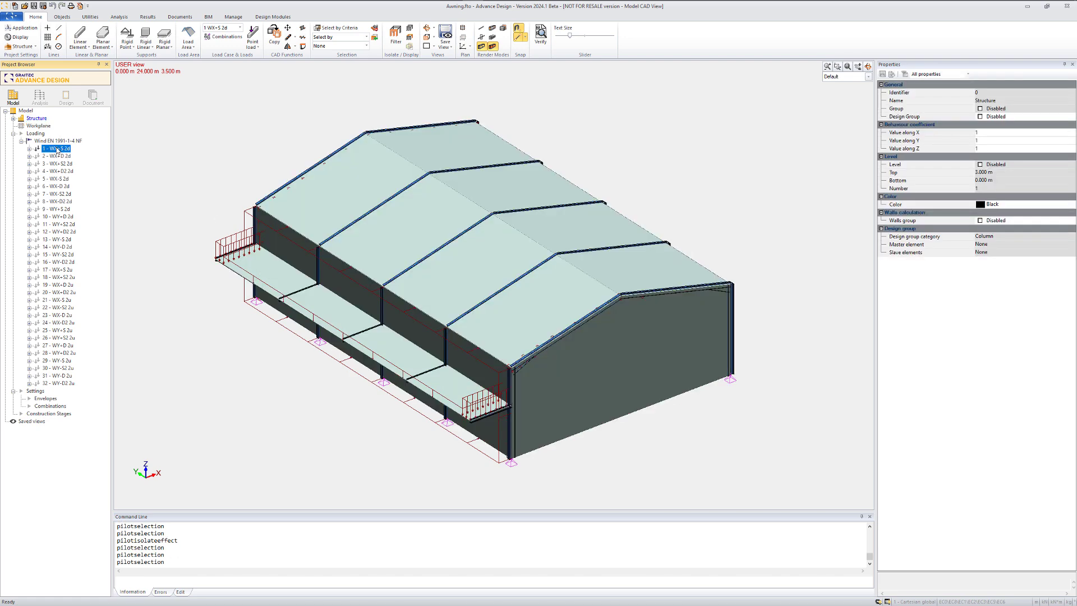
Alternate the display between load cases 1 - WX+S 2d and 17 - WX+S 2u to compare the awning loads, ending on case 17.
{"action": "left_click", "coordinate": [66, 271]}
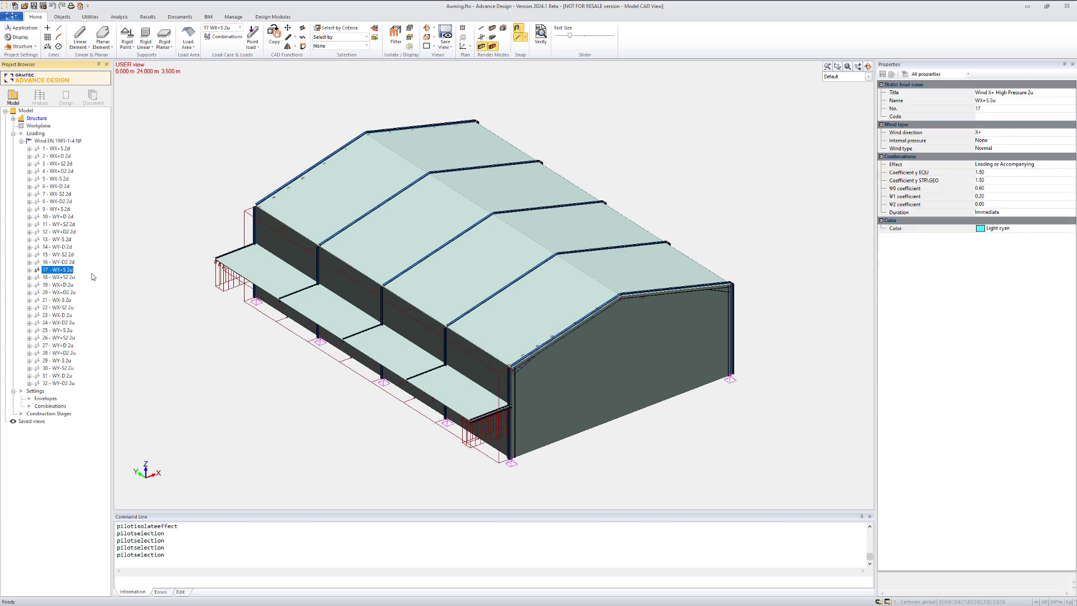
{"action": "left_click", "coordinate": [61, 149]}
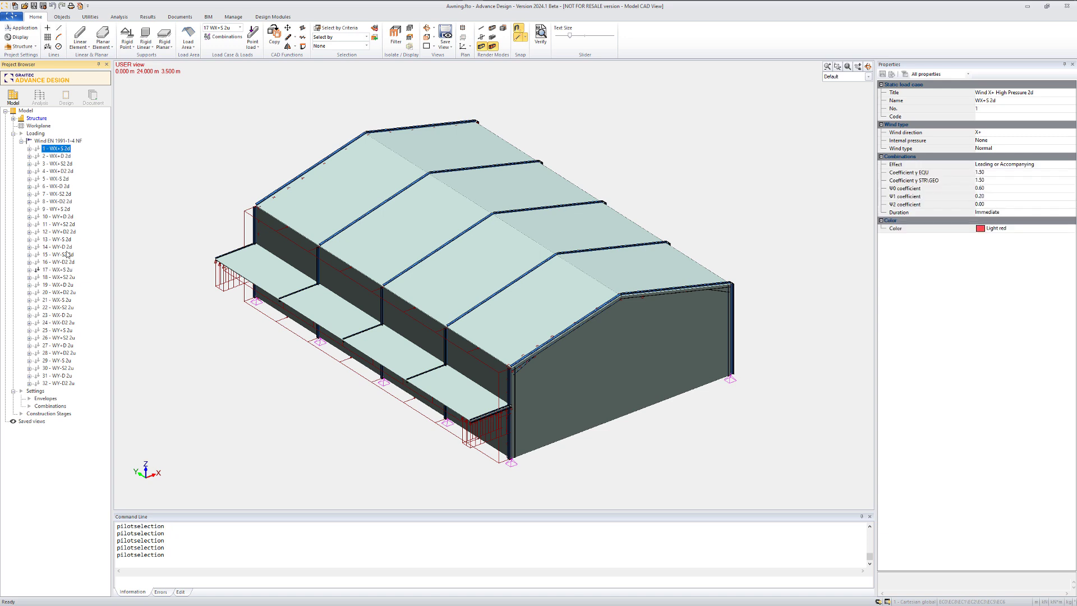
{"action": "double_click", "coordinate": [64, 270]}
{"action": "left_click", "coordinate": [57, 149]}
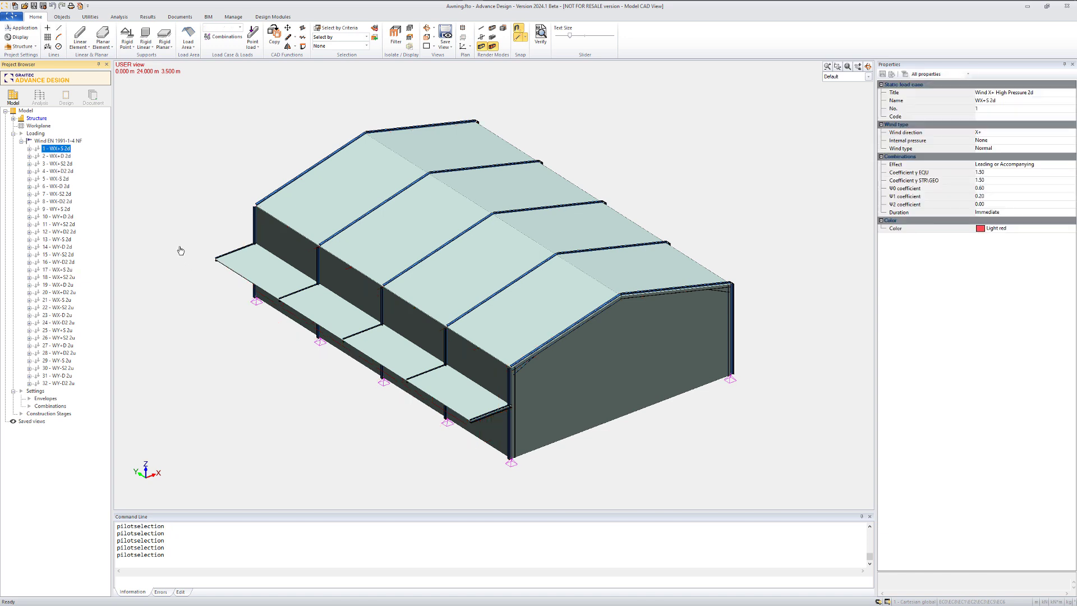
{"action": "double_click", "coordinate": [61, 149]}
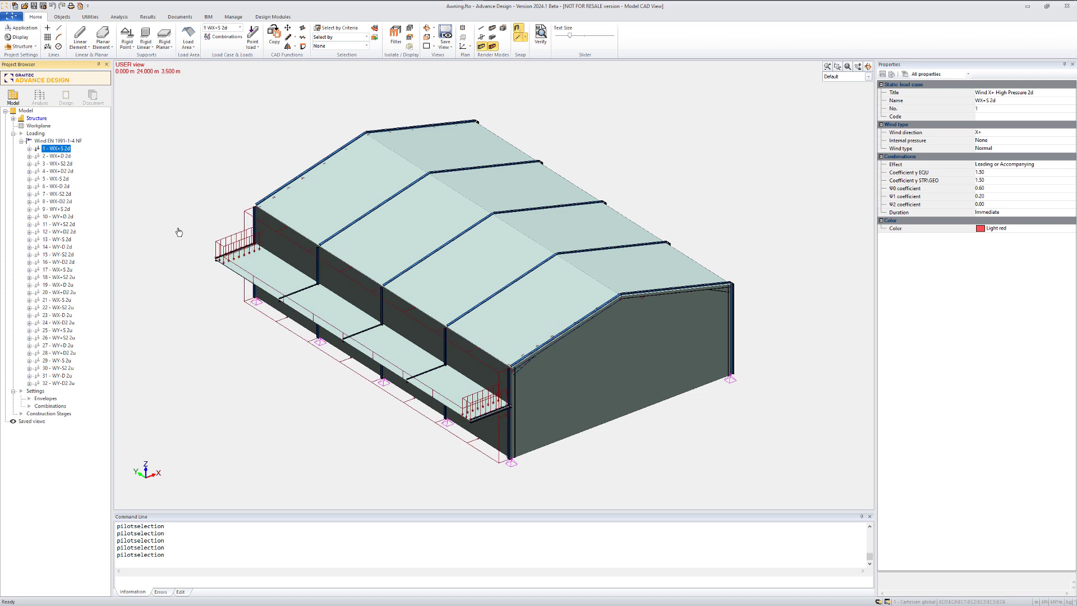
{"action": "double_click", "coordinate": [50, 150]}
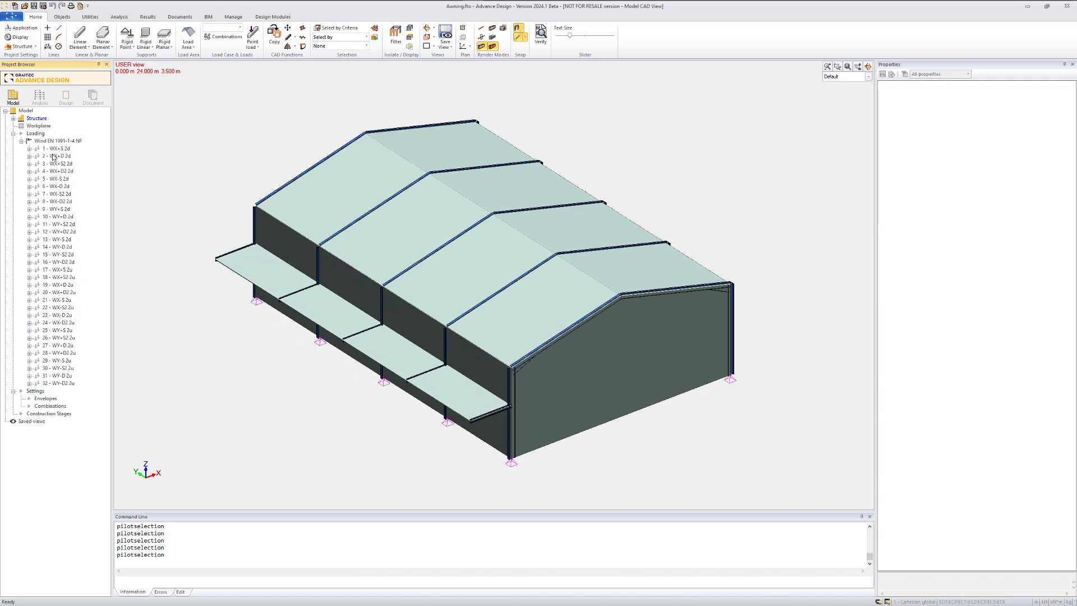
{"action": "double_click", "coordinate": [69, 270]}
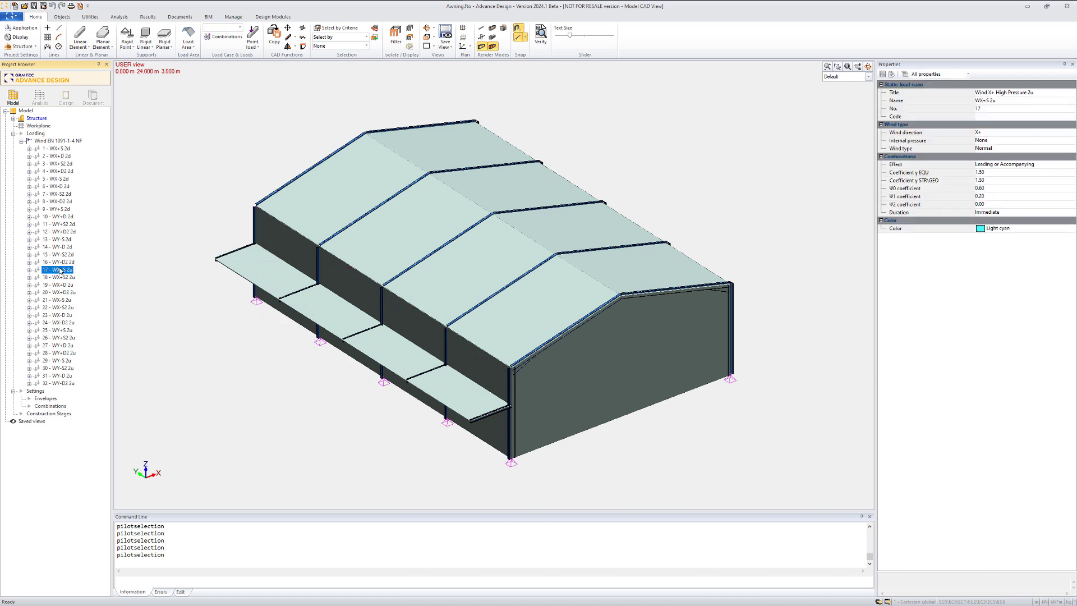
Select the region A load at the awning's far end and the region B load along the awning to examine their coefficients.
{"action": "left_click", "coordinate": [229, 293]}
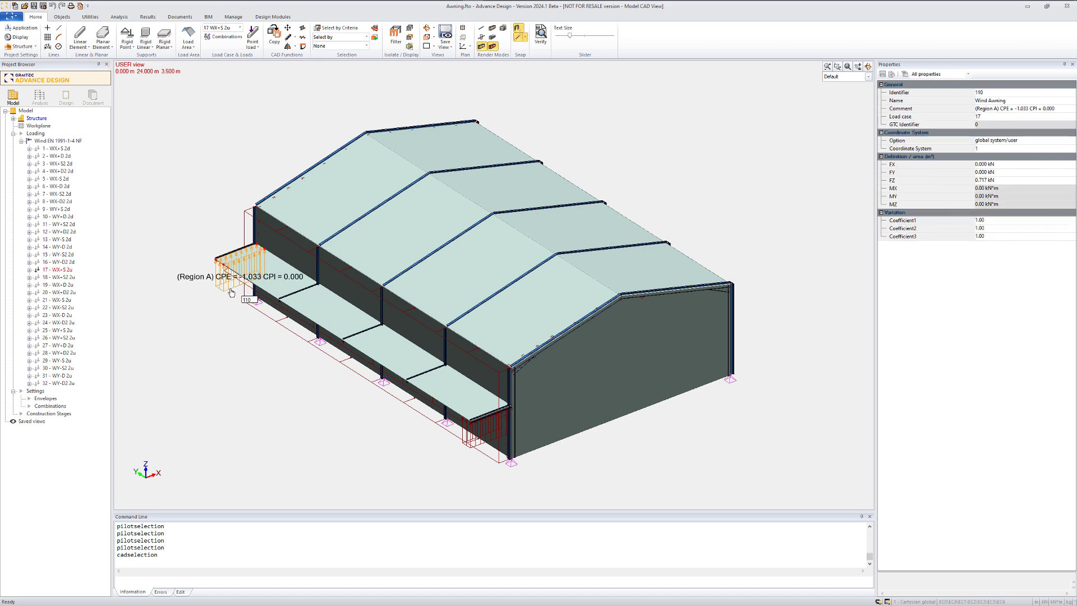
{"action": "key", "text": "Escape"}
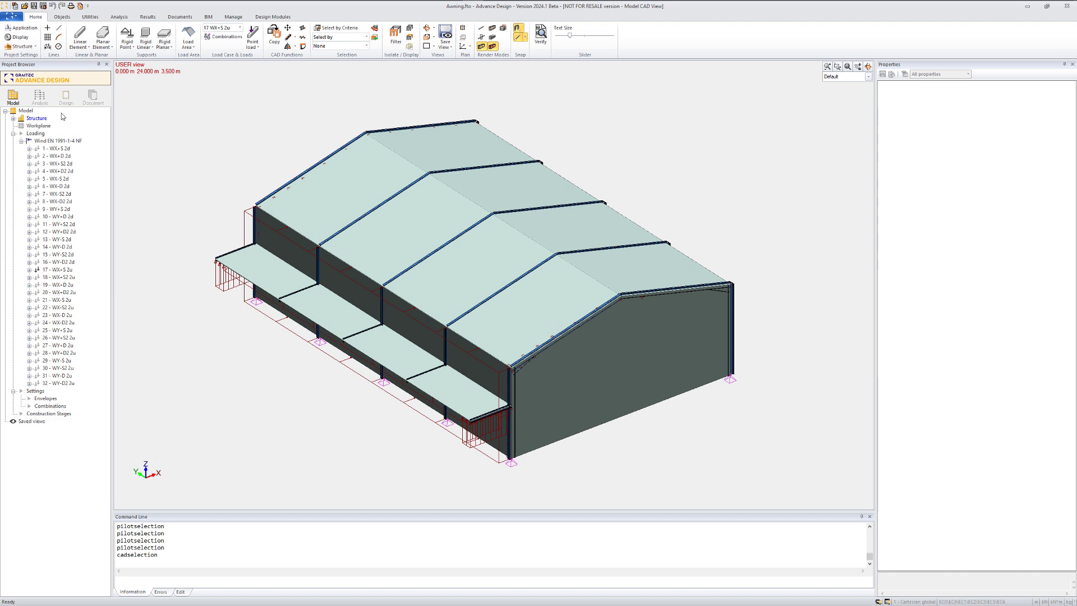
{"action": "left_click", "coordinate": [227, 292]}
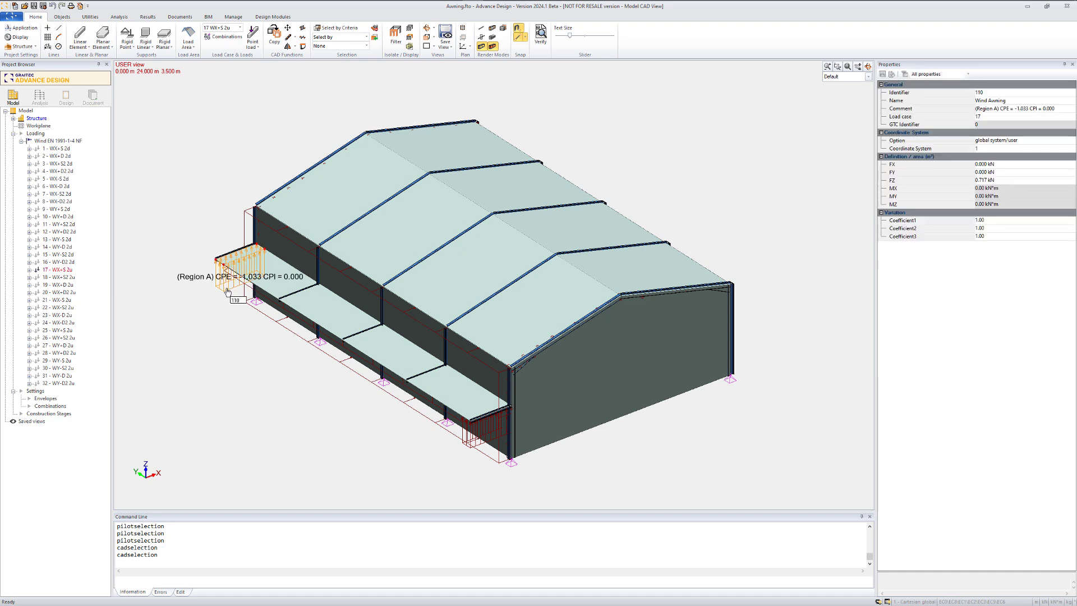
{"action": "left_click", "coordinate": [283, 312]}
{"action": "scroll", "coordinate": [331, 319], "scroll_direction": "up", "scroll_amount": 2}
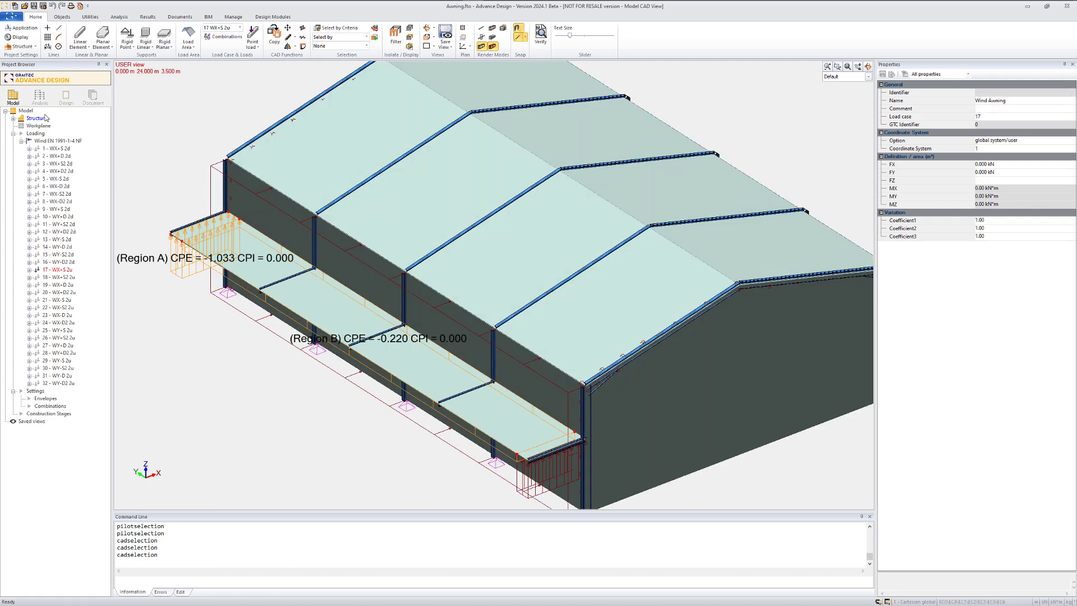
Hide the structure and select the region A loads at both awning ends together with the region B load between them.
{"action": "left_click", "coordinate": [36, 120]}
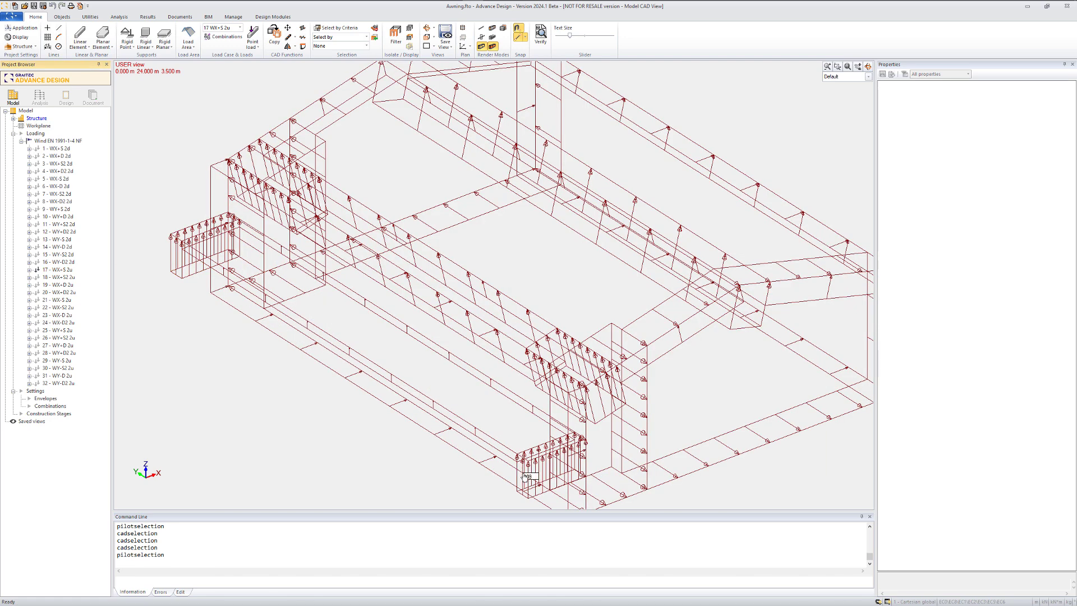
{"action": "left_click", "coordinate": [523, 471]}
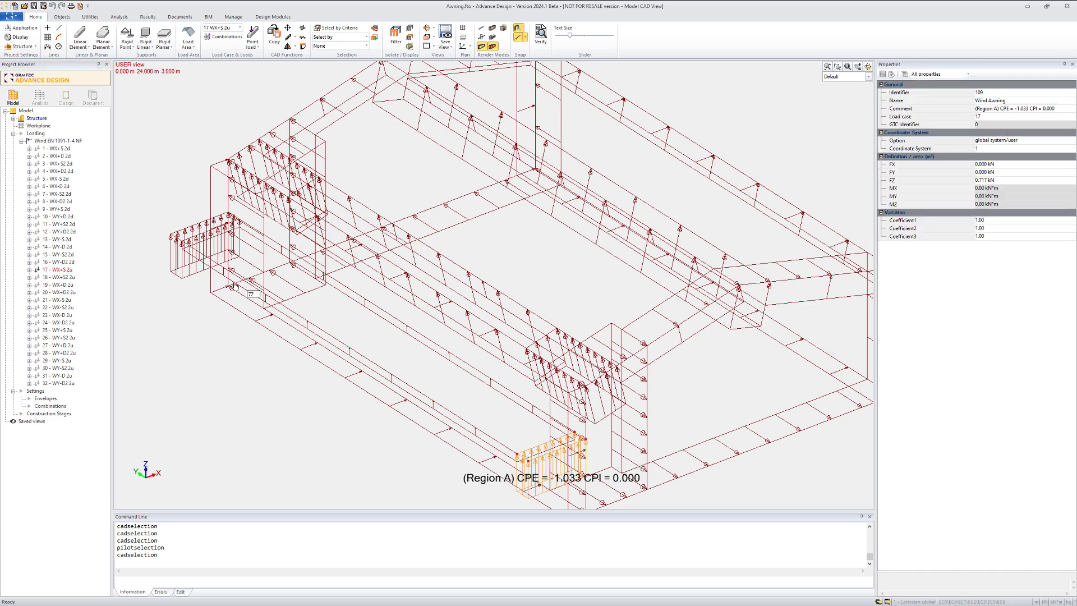
{"action": "left_click", "coordinate": [179, 280]}
{"action": "middle_click_drag", "start_coordinate": [233, 302], "coordinate": [228, 261]}
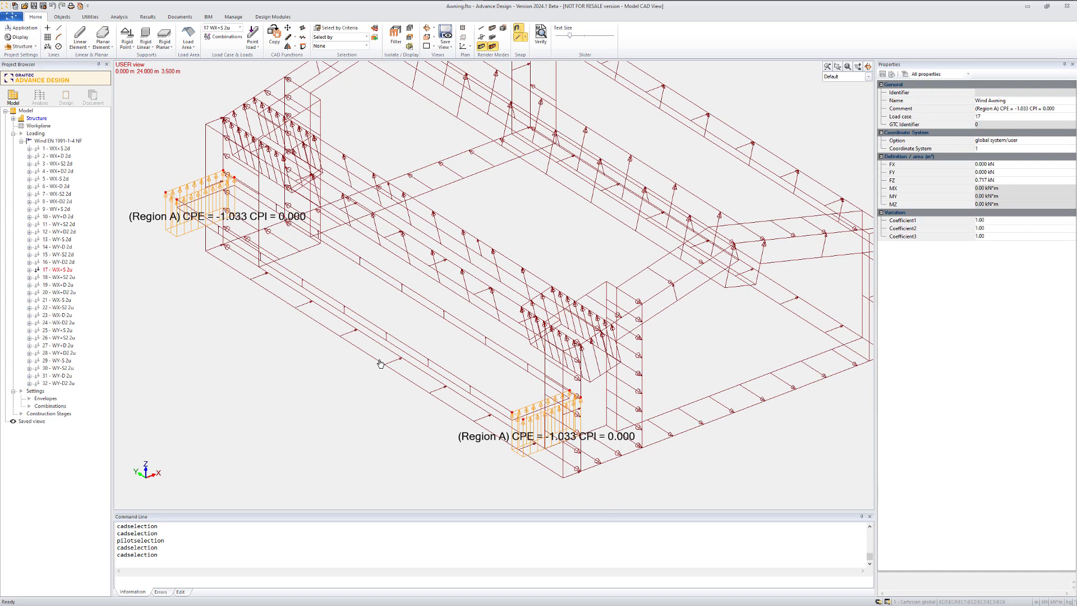
{"action": "left_click", "coordinate": [382, 339]}
{"action": "scroll", "coordinate": [308, 381], "scroll_direction": "down", "scroll_amount": 1}
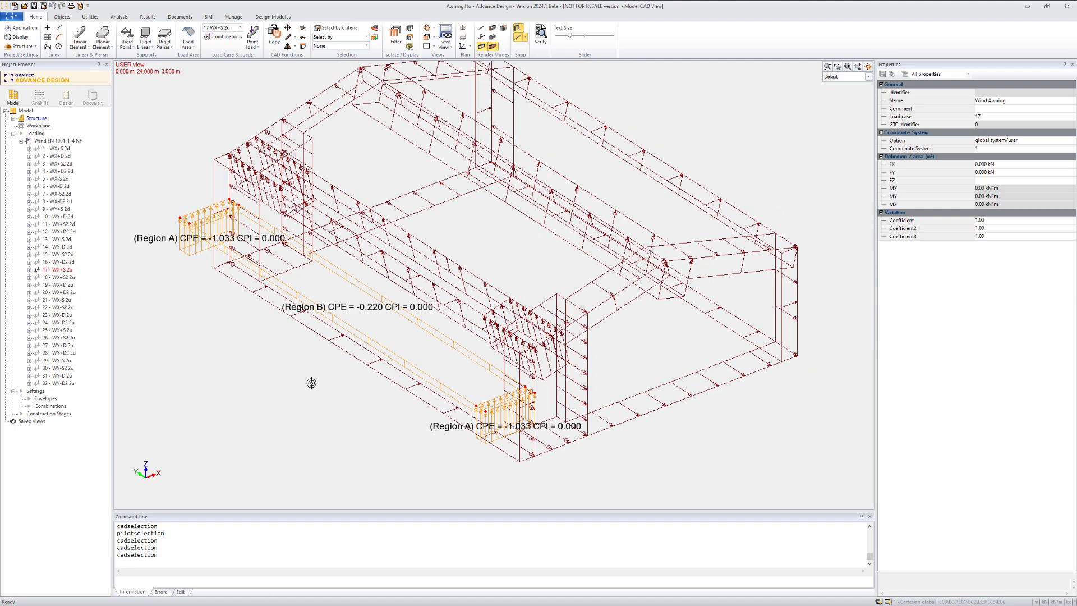
{"action": "middle_click_drag", "start_coordinate": [376, 382], "coordinate": [402, 365], "text": "shift"}
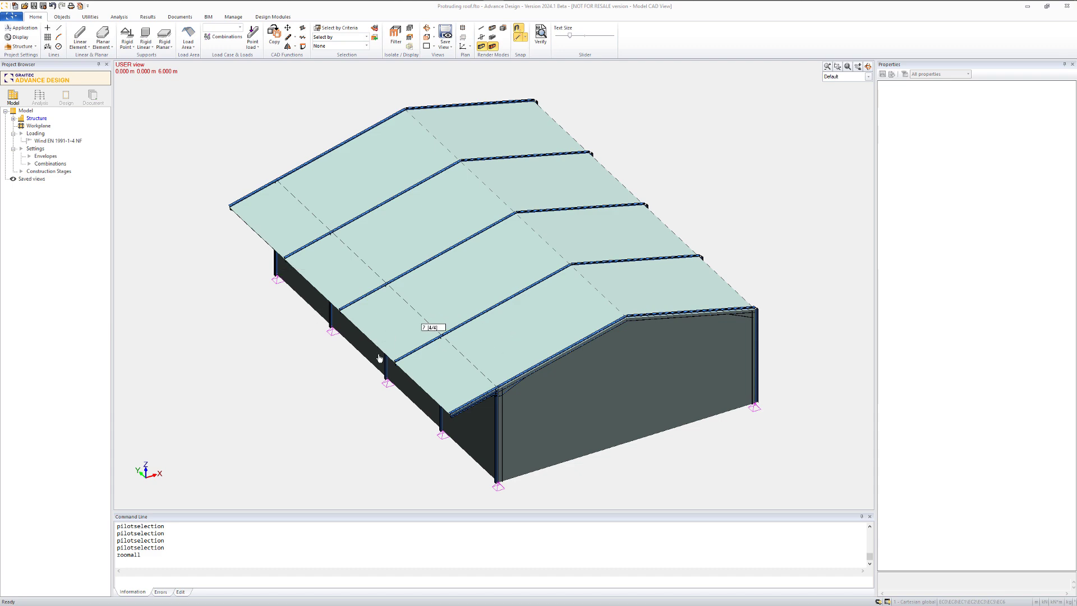
Select the overhanging load area in the protruding roof model and check its climatic type.
{"action": "left_click", "coordinate": [391, 322]}
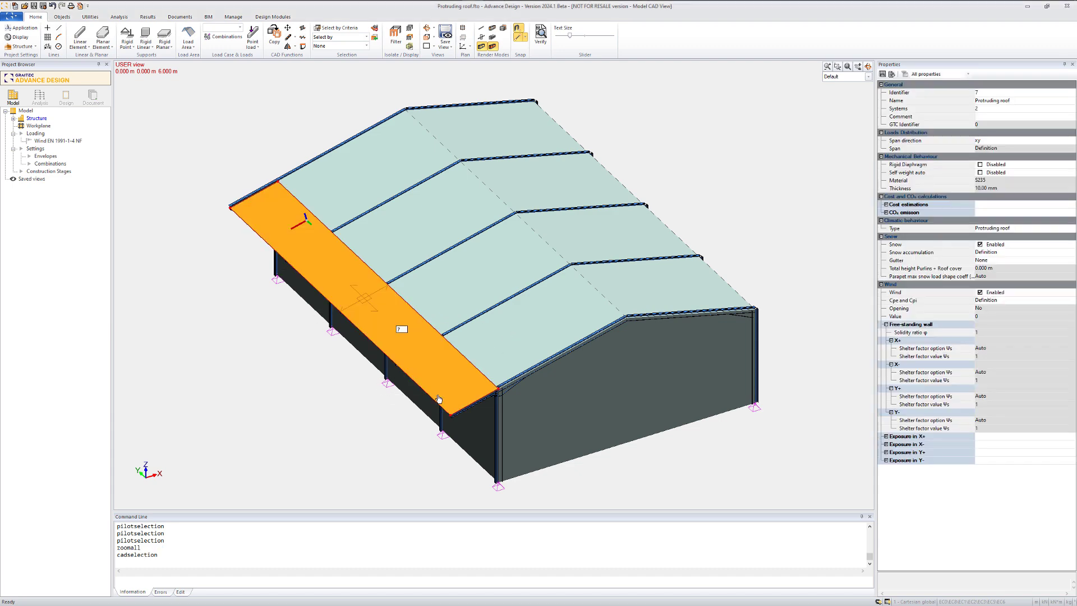
{"action": "middle_click_drag", "start_coordinate": [439, 399], "coordinate": [413, 373], "text": "shift"}
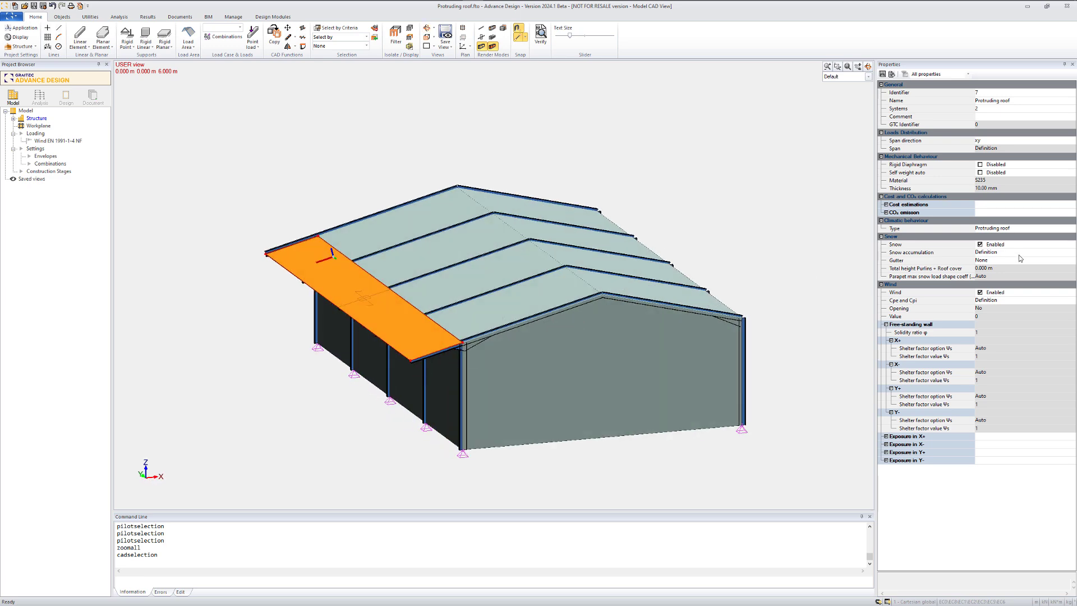
{"action": "left_click", "coordinate": [1061, 230]}
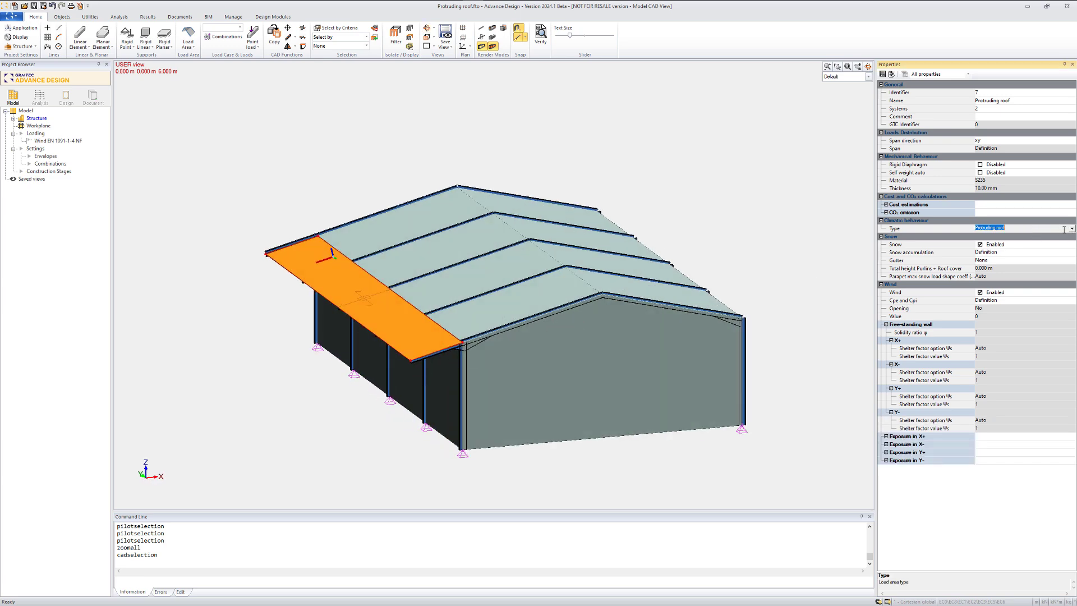
{"action": "left_click", "coordinate": [1071, 229]}
{"action": "left_click", "coordinate": [1074, 230]}
Generate the Wind EN 1991-1-4 NF loads for the building with the protruding roof.
{"action": "left_click", "coordinate": [62, 141]}
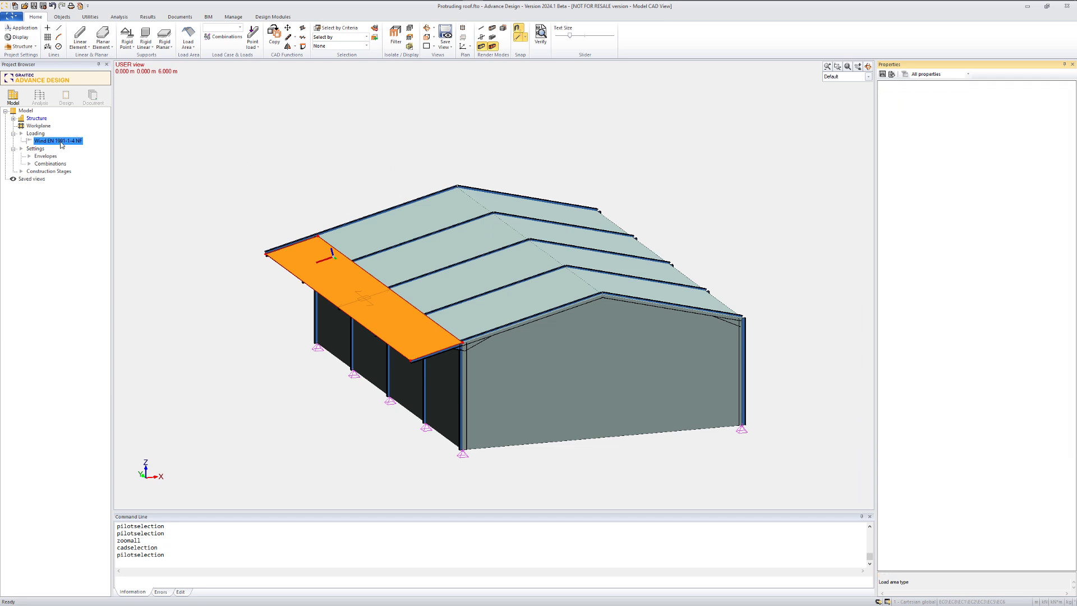
{"action": "right_click", "coordinate": [60, 141]}
{"action": "left_click", "coordinate": [88, 156]}
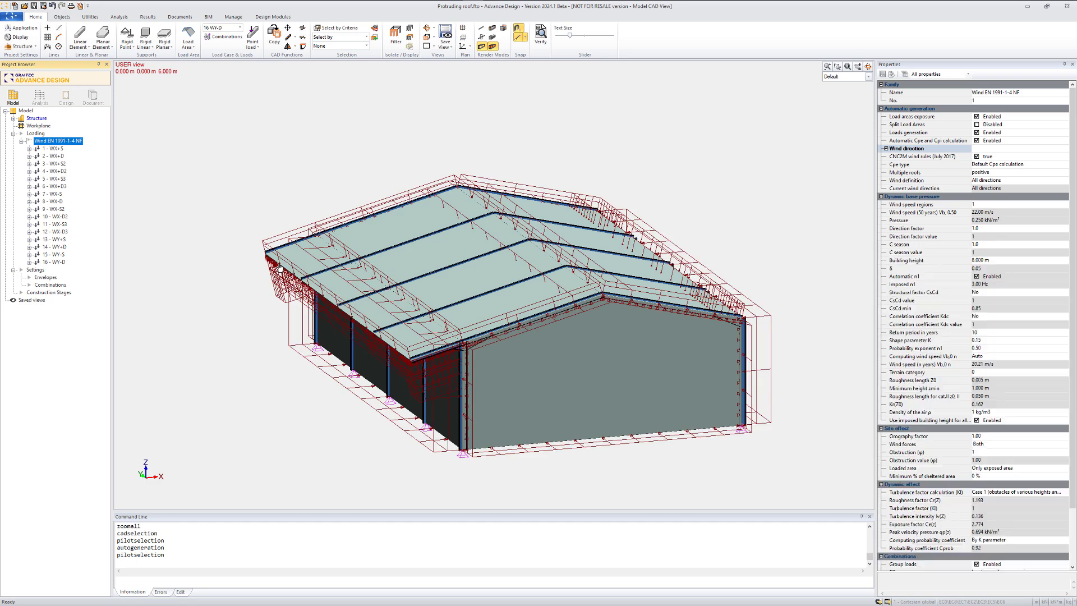
Isolate load case 1 - WX+S and hide the structure so only that case's loads are displayed.
{"action": "left_click", "coordinate": [50, 150]}
{"action": "right_click", "coordinate": [49, 151]}
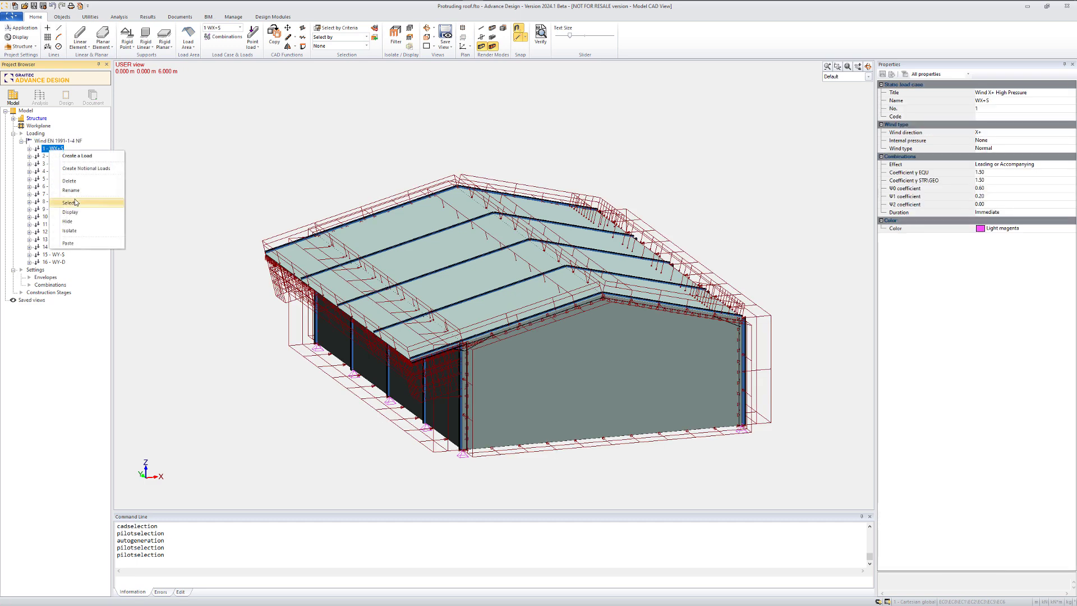
{"action": "left_click", "coordinate": [73, 231]}
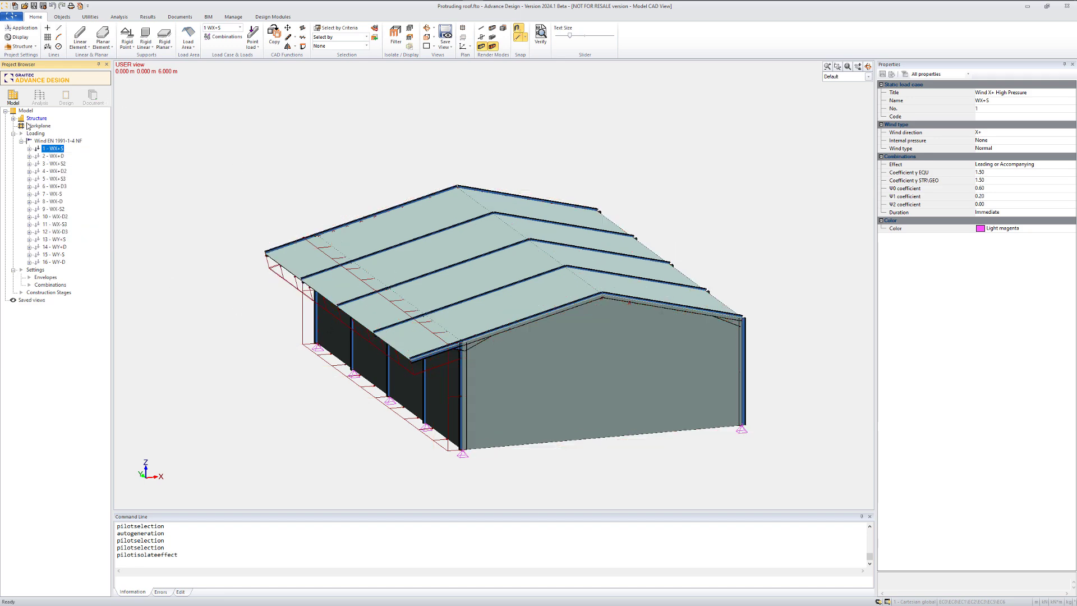
{"action": "left_click", "coordinate": [32, 120]}
{"action": "key", "text": "space"}
{"action": "mouse_move", "coordinate": [335, 282]}
{"action": "middle_mouse_down"}
{"action": "mouse_move", "coordinate": [339, 300]}
{"action": "mouse_move", "coordinate": [325, 294]}
{"action": "middle_mouse_up"}
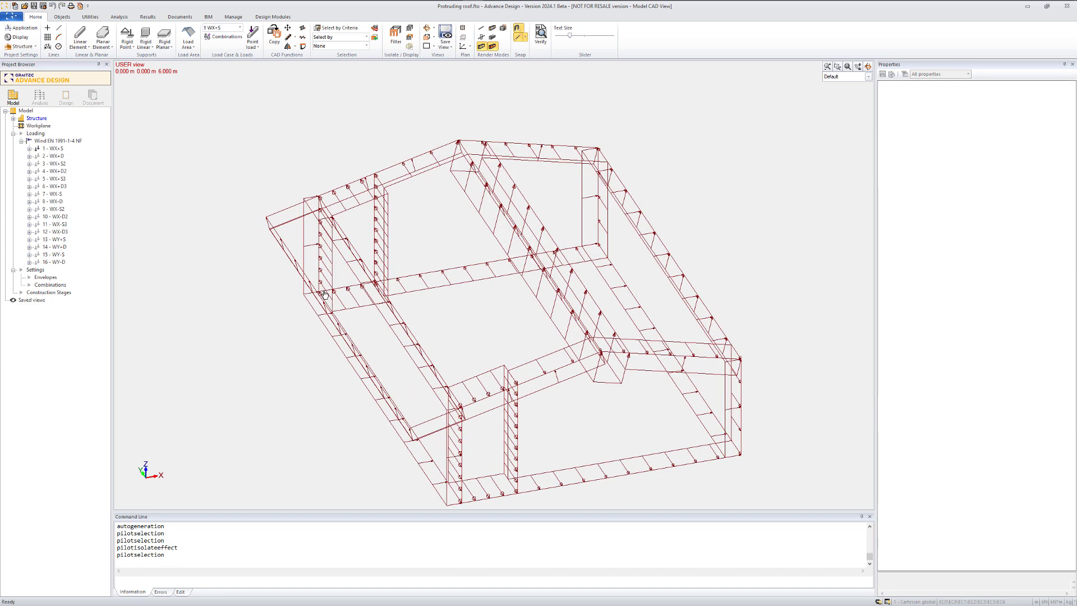
Select the region D loads on the protruding roof and the wall below it to compare their coefficients, and clear the selection.
{"action": "left_click", "coordinate": [271, 219]}
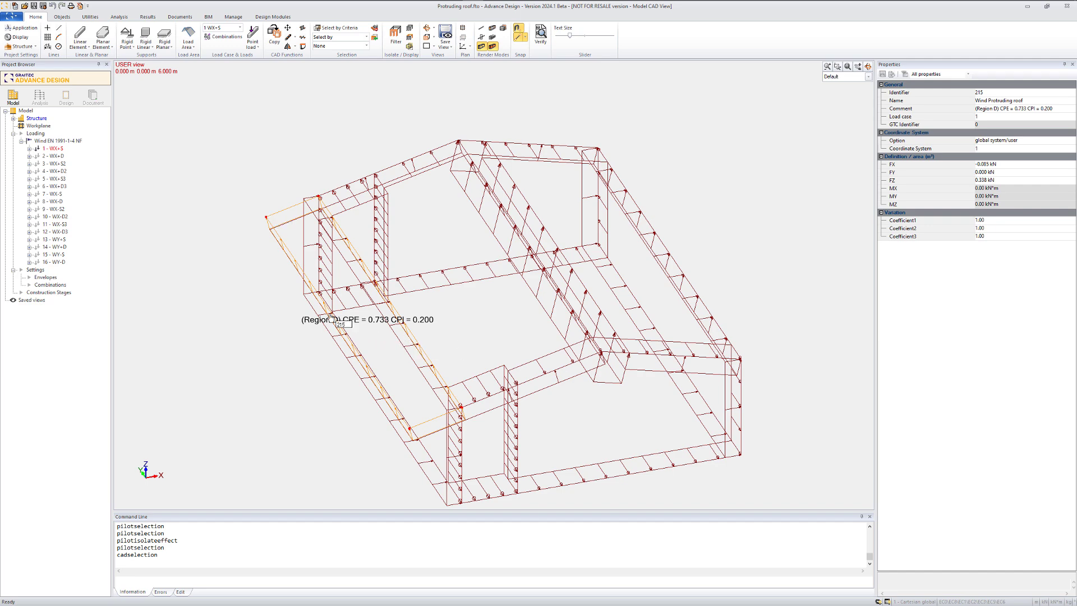
{"action": "middle_click_drag", "start_coordinate": [409, 428], "coordinate": [417, 398]}
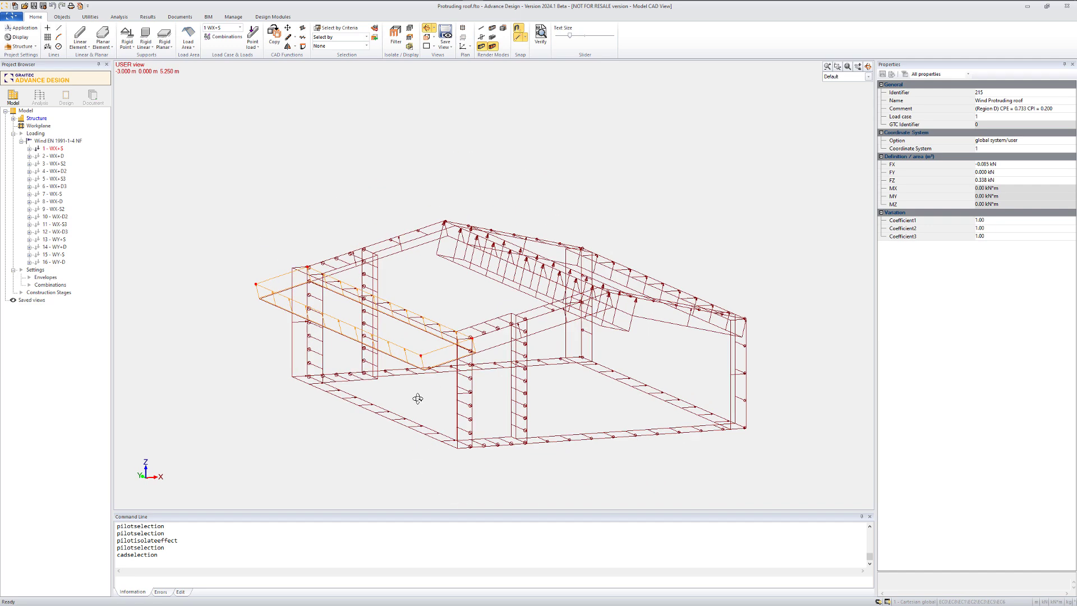
{"action": "left_click", "coordinate": [424, 438]}
{"action": "middle_click_drag", "start_coordinate": [409, 401], "coordinate": [407, 413]}
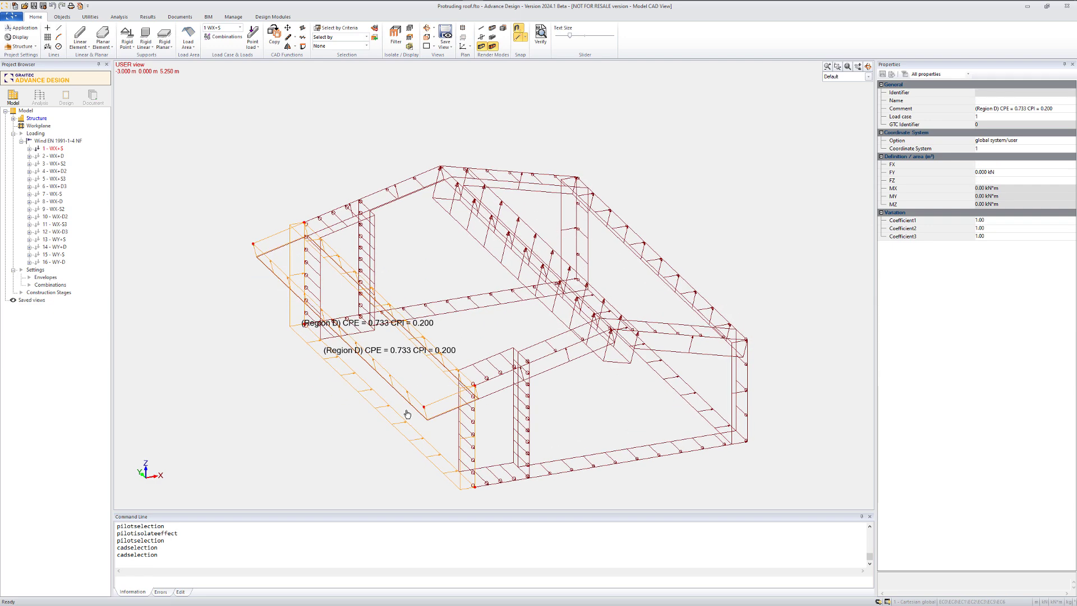
{"action": "key", "text": "Escape"}
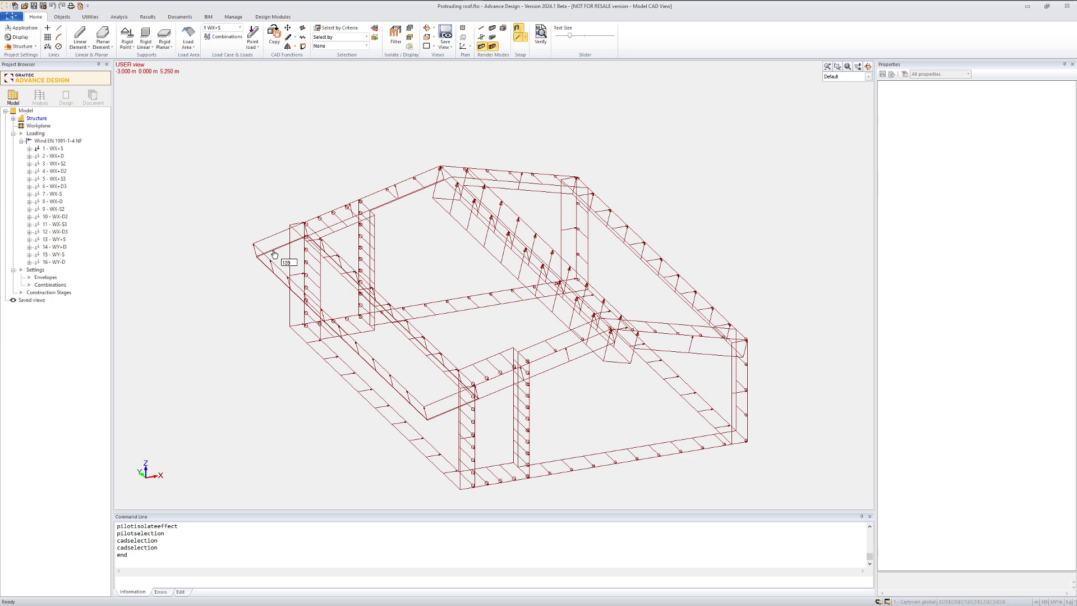
{"action": "left_click", "coordinate": [273, 252]}
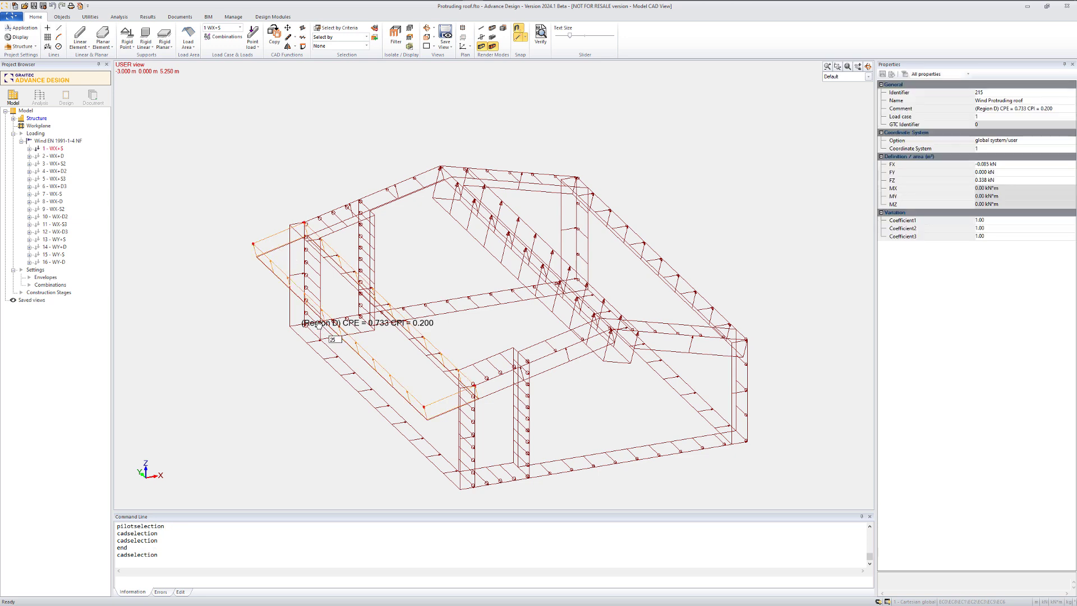
{"action": "key", "text": "Escape"}
Select the region H loads on the protruding roof and the adjoining roof slope to compare their coefficients, with all loads in view.
{"action": "left_click", "coordinate": [274, 253]}
{"action": "left_click", "coordinate": [346, 341]}
{"action": "scroll", "coordinate": [336, 336], "scroll_direction": "up", "scroll_amount": 2}
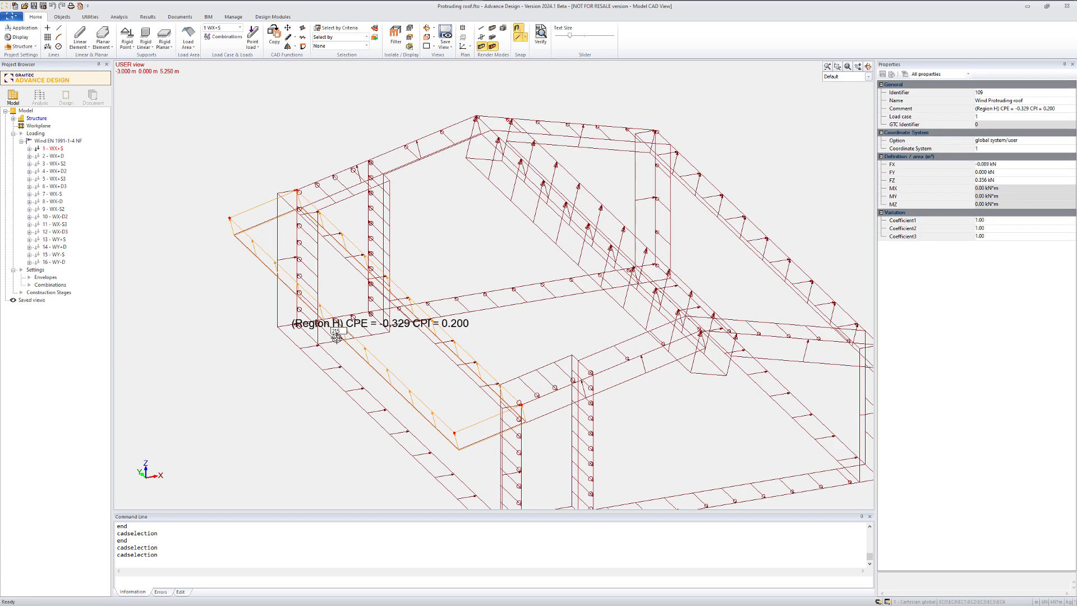
{"action": "left_click", "coordinate": [553, 410]}
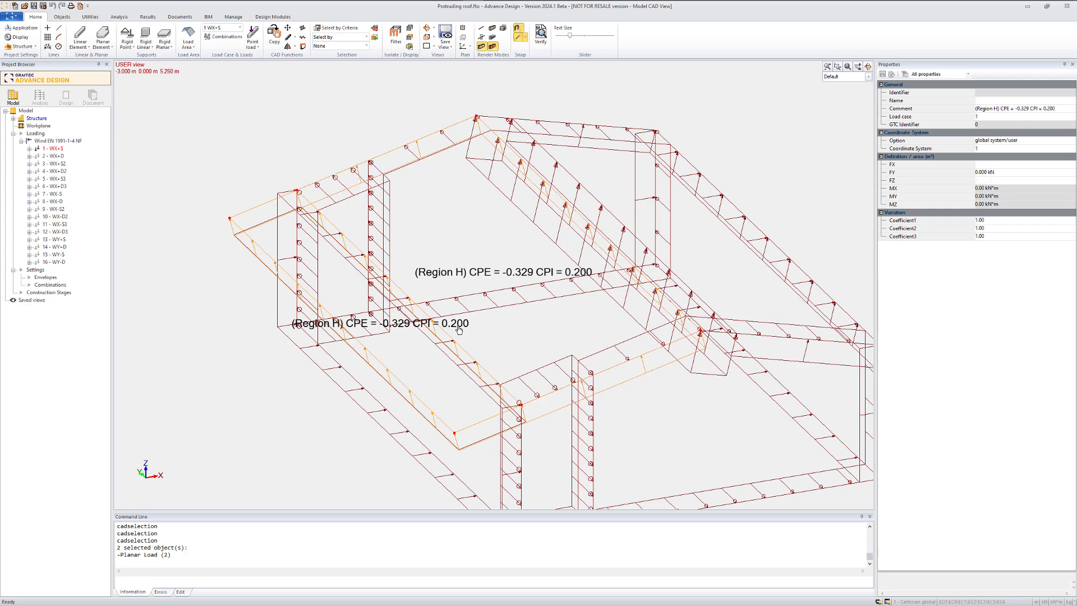
{"action": "middle_click_drag", "start_coordinate": [458, 330], "coordinate": [423, 287]}
{"action": "key", "text": "alt+a"}
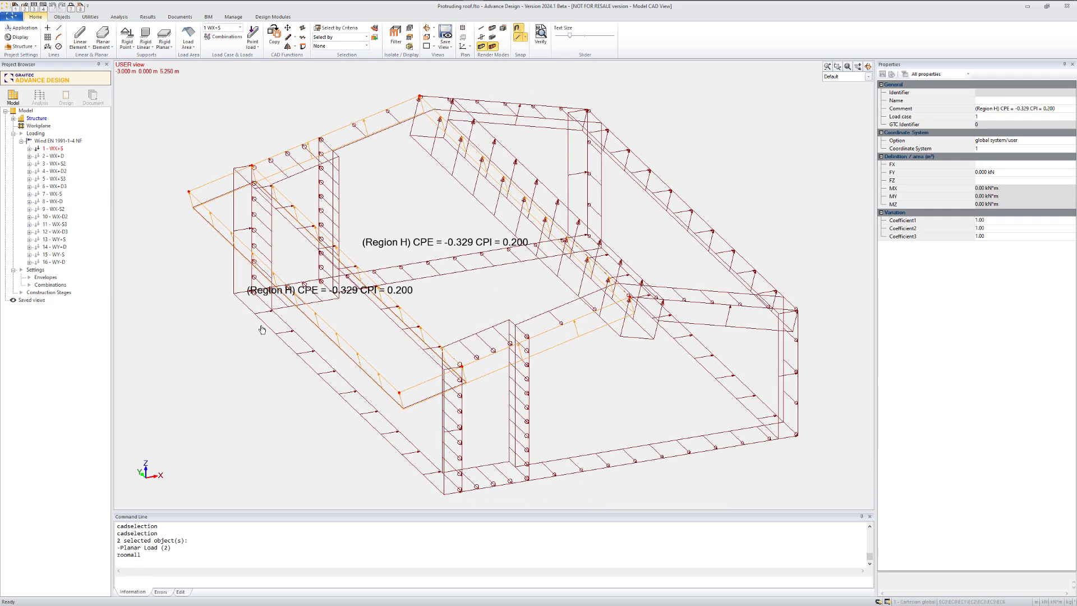
{"action": "key", "text": "Escape"}
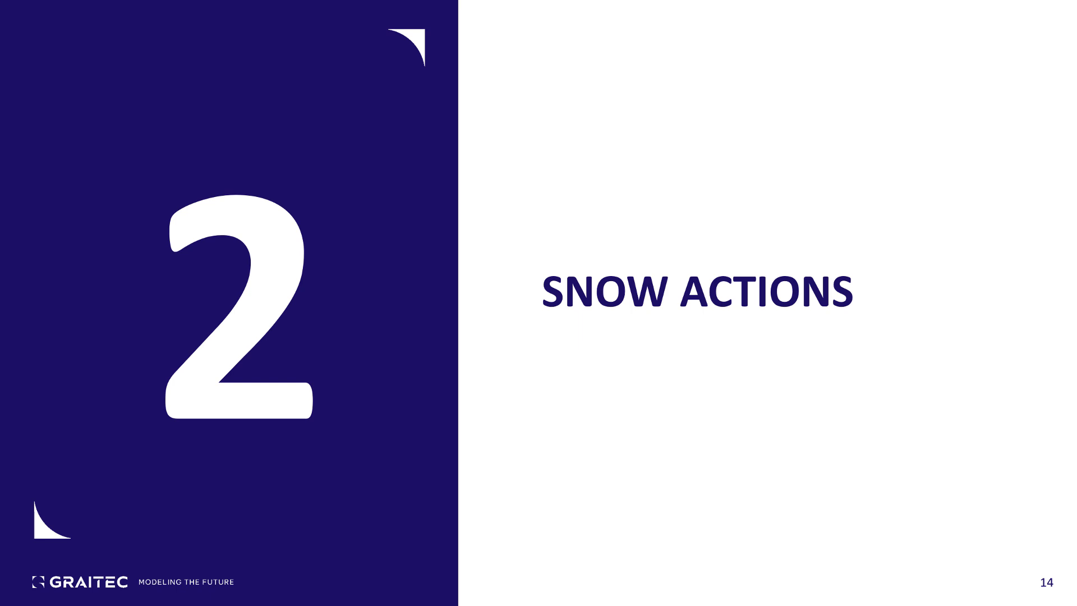
{"action": "left_click", "coordinate": [133, 188]}
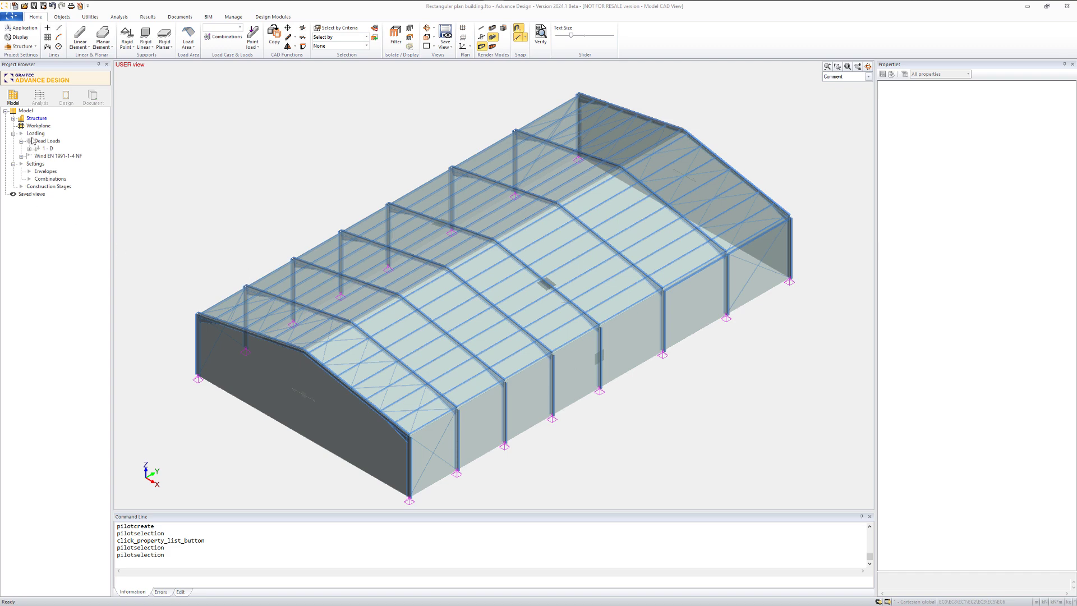
Add a Snow EN 1991-1-3 NF load case family to the loading of the rectangular building.
{"action": "left_click", "coordinate": [35, 136]}
{"action": "right_click", "coordinate": [35, 136]}
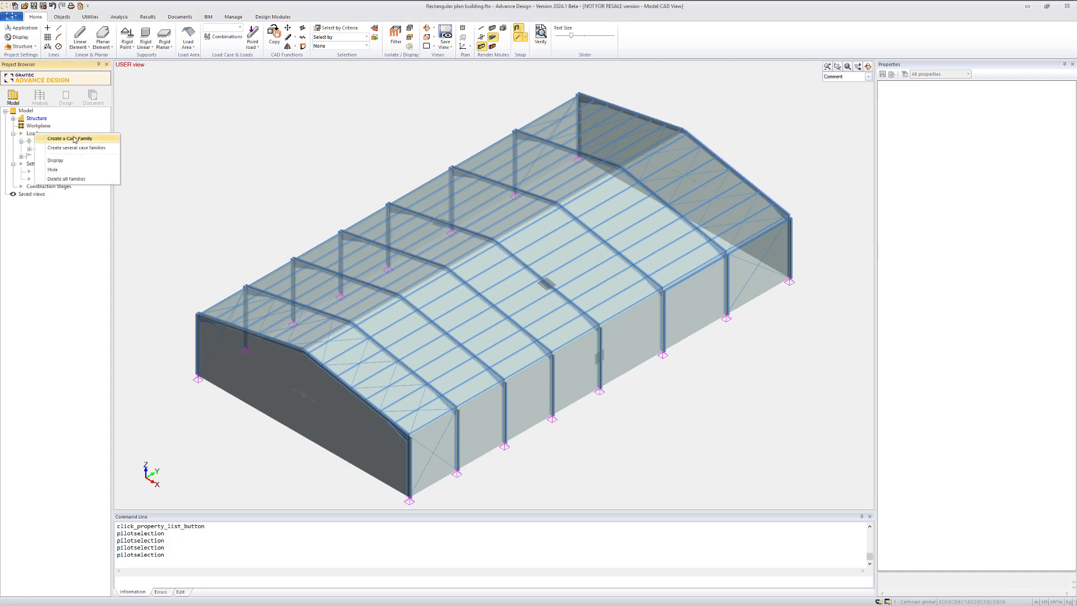
{"action": "left_click", "coordinate": [62, 140]}
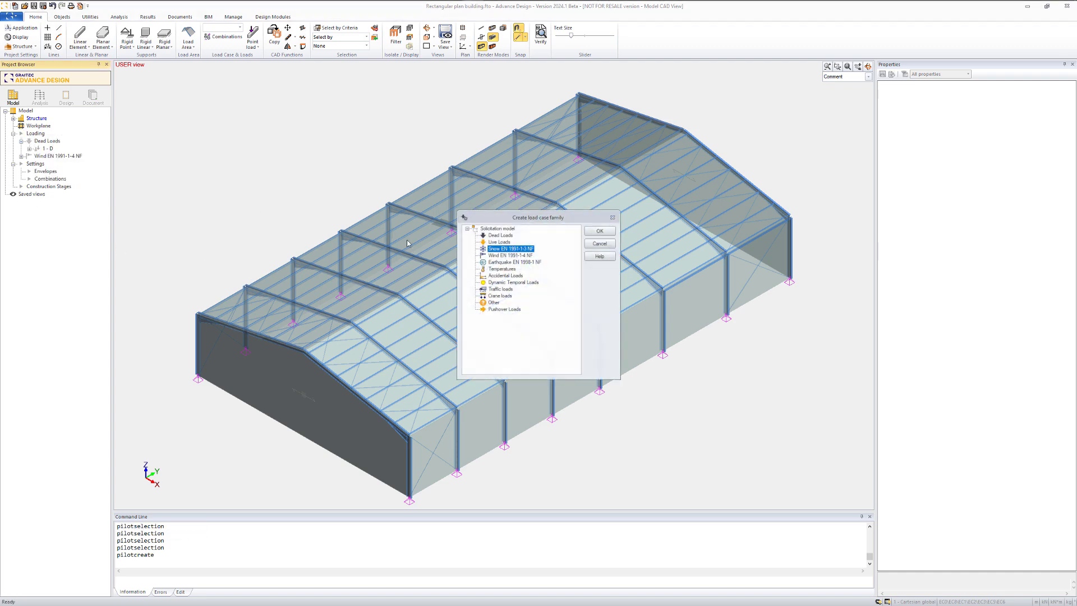
{"action": "double_click", "coordinate": [524, 250]}
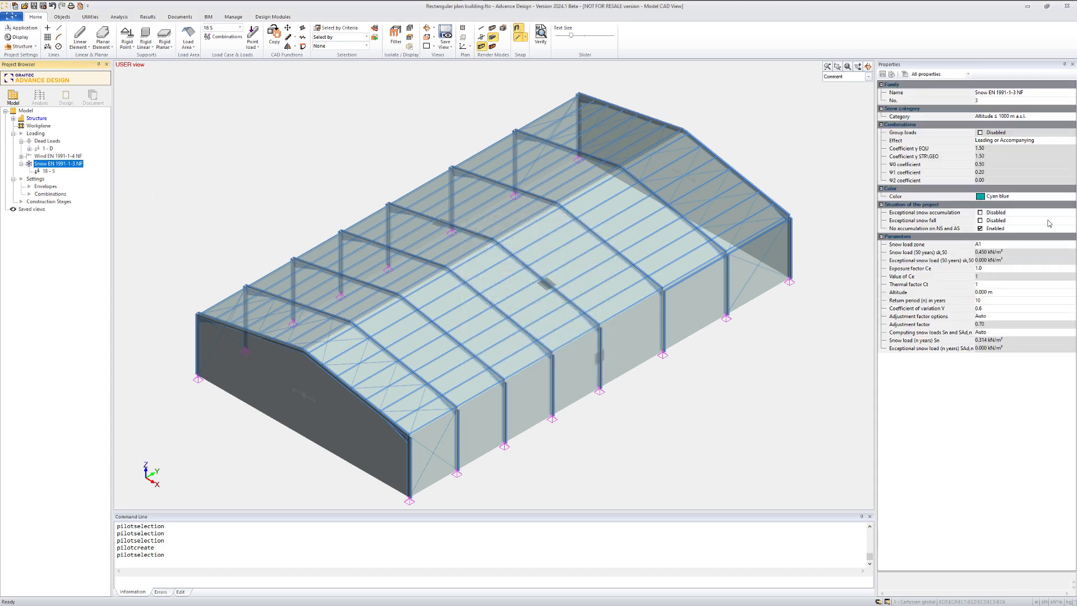
Set the snow family's load zone to Other and choose 1.0 as the exposure factor Ce.
{"action": "left_click", "coordinate": [988, 248]}
{"action": "left_click", "coordinate": [979, 245]}
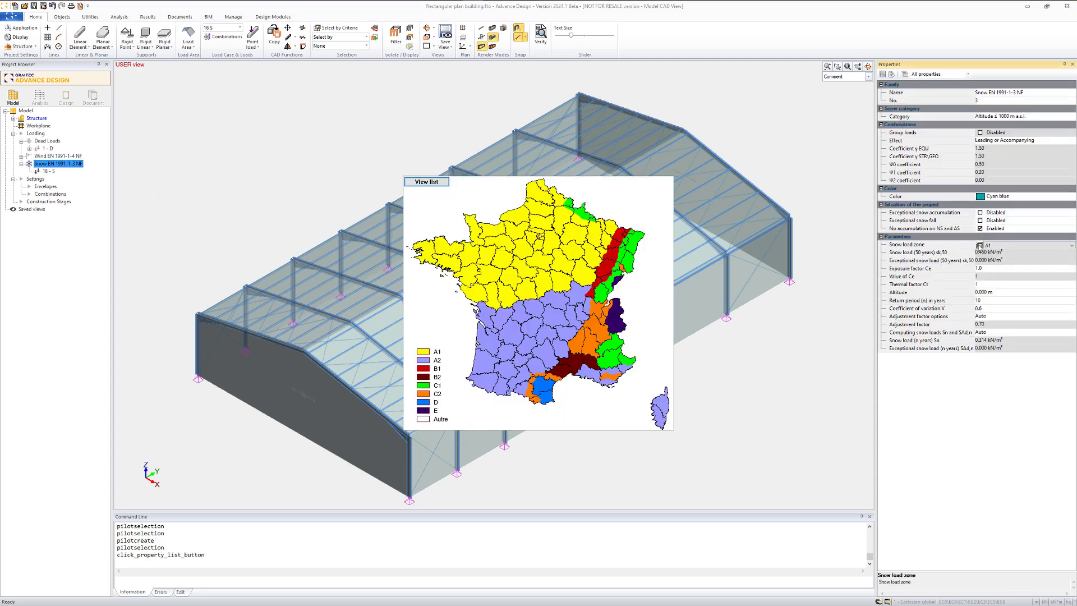
{"action": "left_click", "coordinate": [599, 321]}
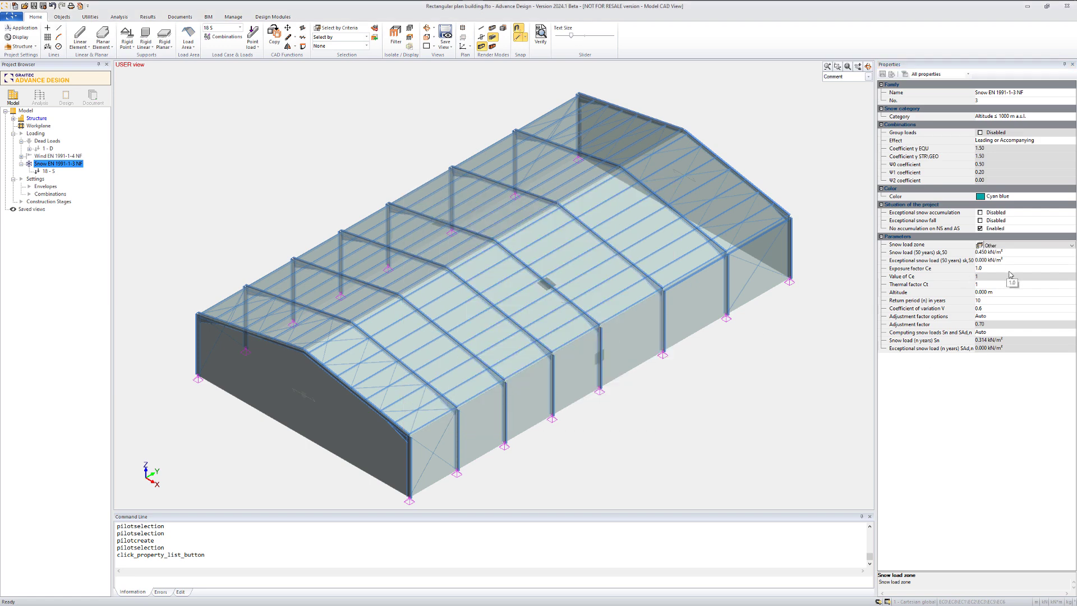
{"action": "left_click", "coordinate": [1004, 269]}
{"action": "left_click", "coordinate": [1072, 270]}
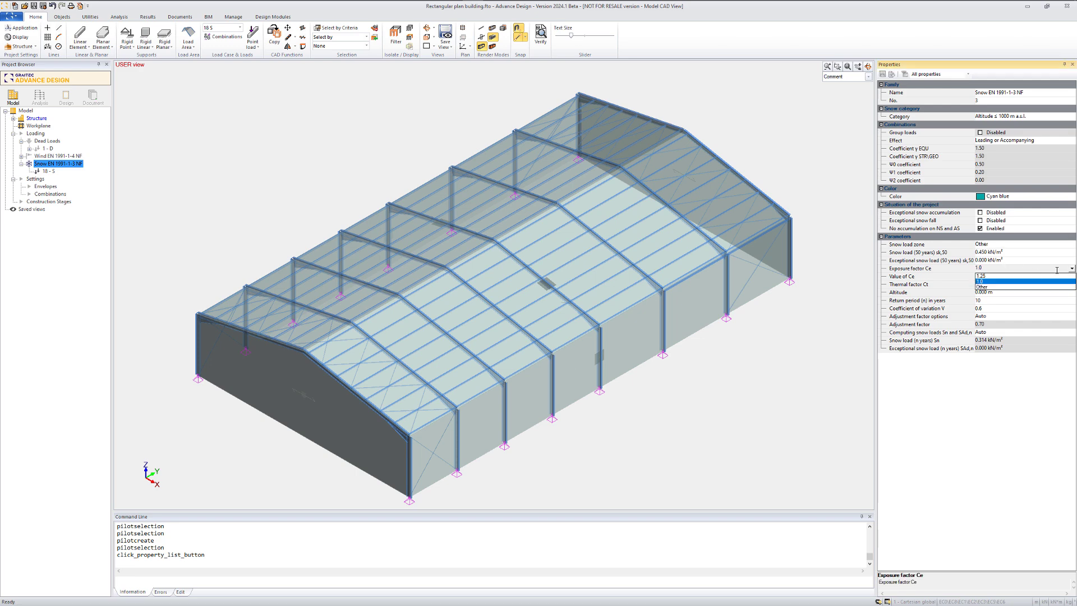
{"action": "left_click", "coordinate": [985, 282]}
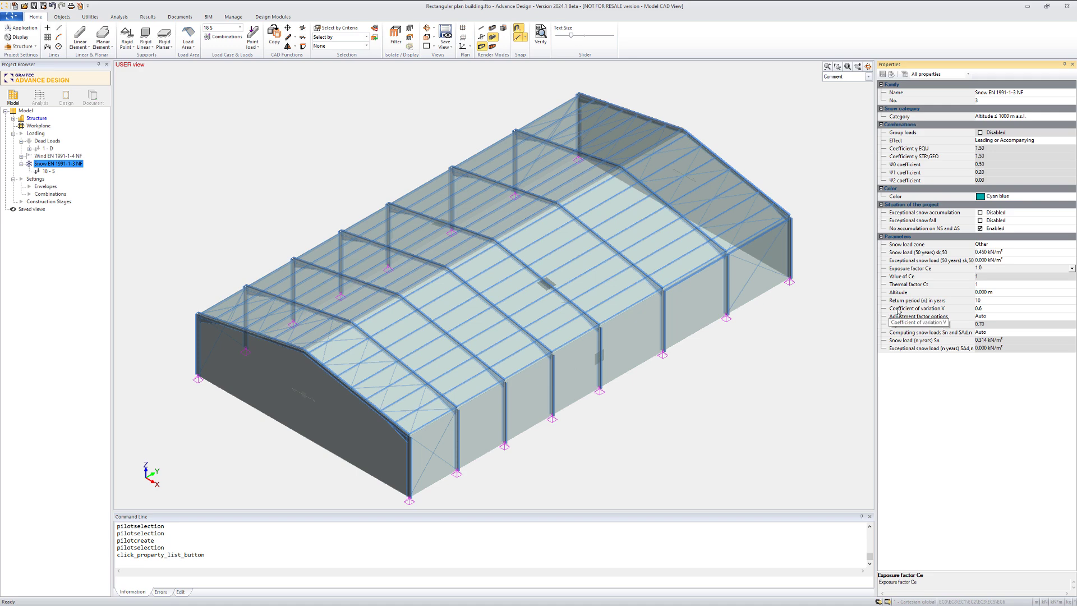
Set the snow family's return period to 50 years and its altitude to 350 m.
{"action": "left_click", "coordinate": [992, 300]}
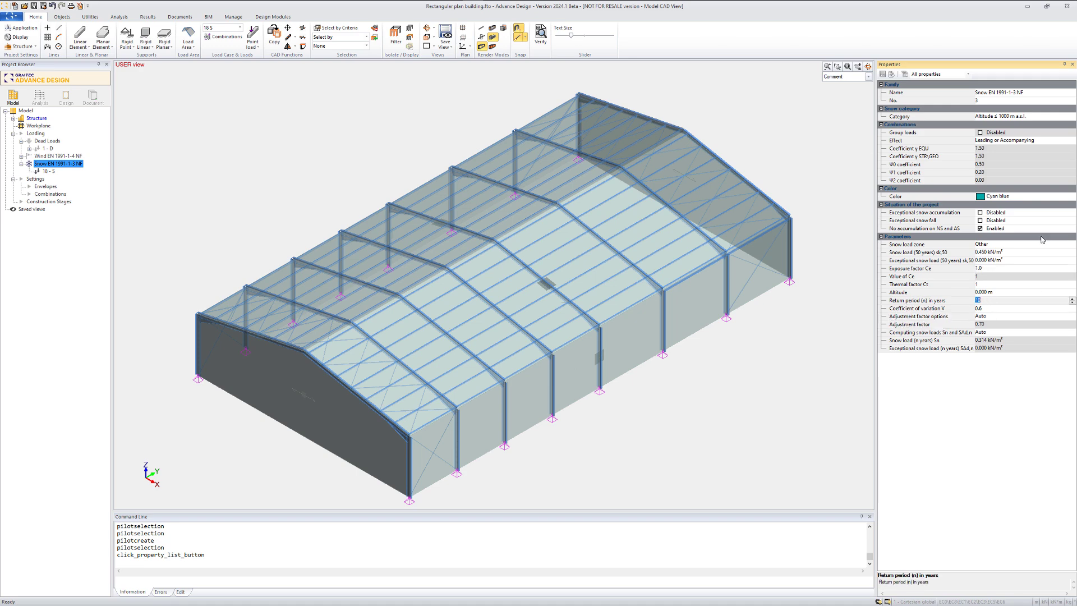
{"action": "type", "text": "50"}
{"action": "key", "text": "Return"}
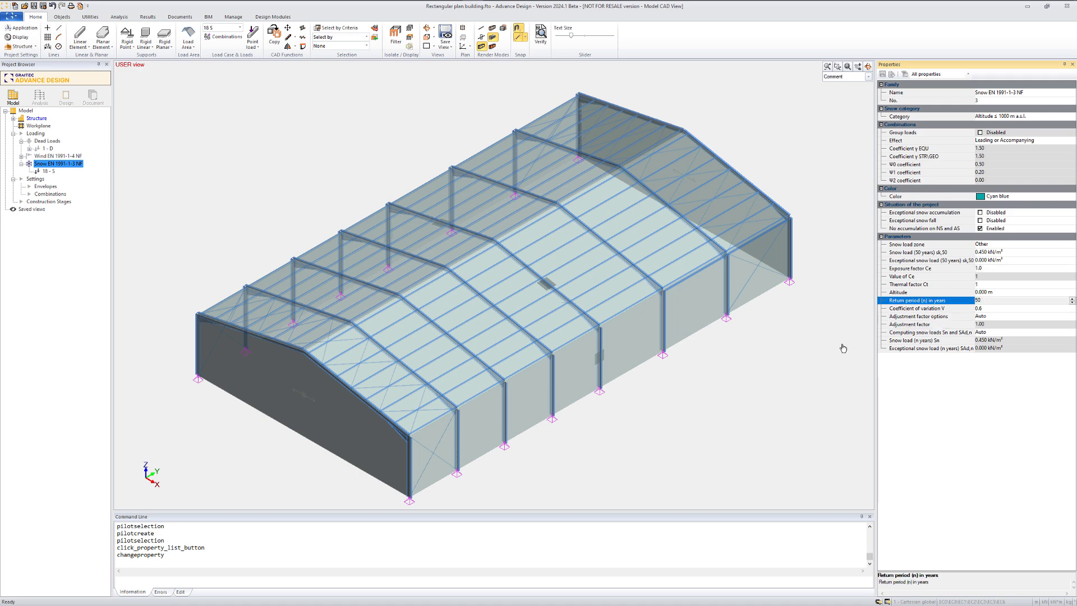
{"action": "left_click", "coordinate": [982, 292]}
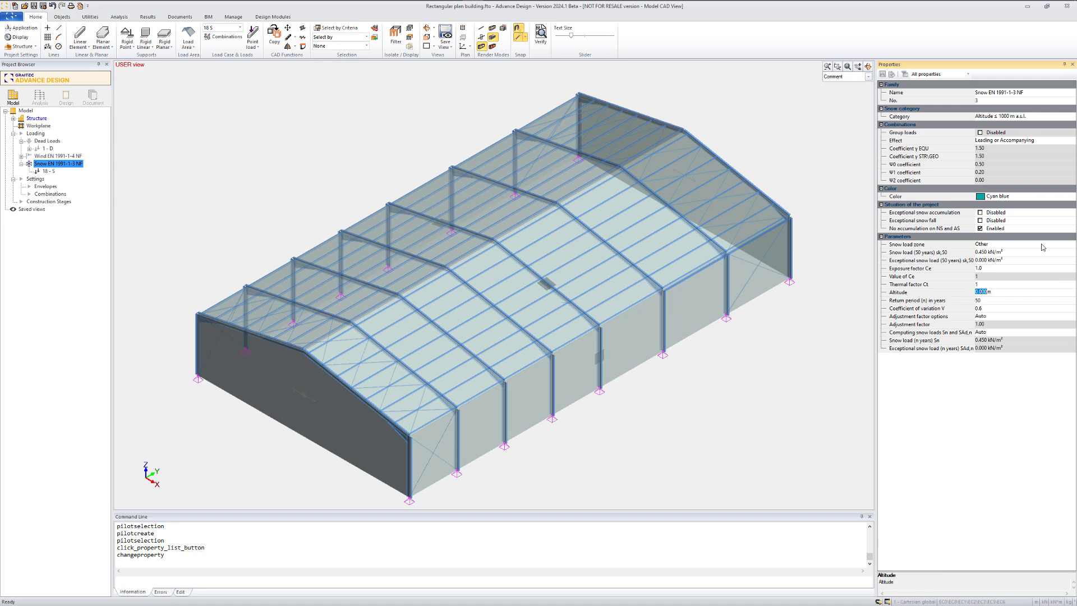
{"action": "type", "text": "350"}
{"action": "key", "text": "Return"}
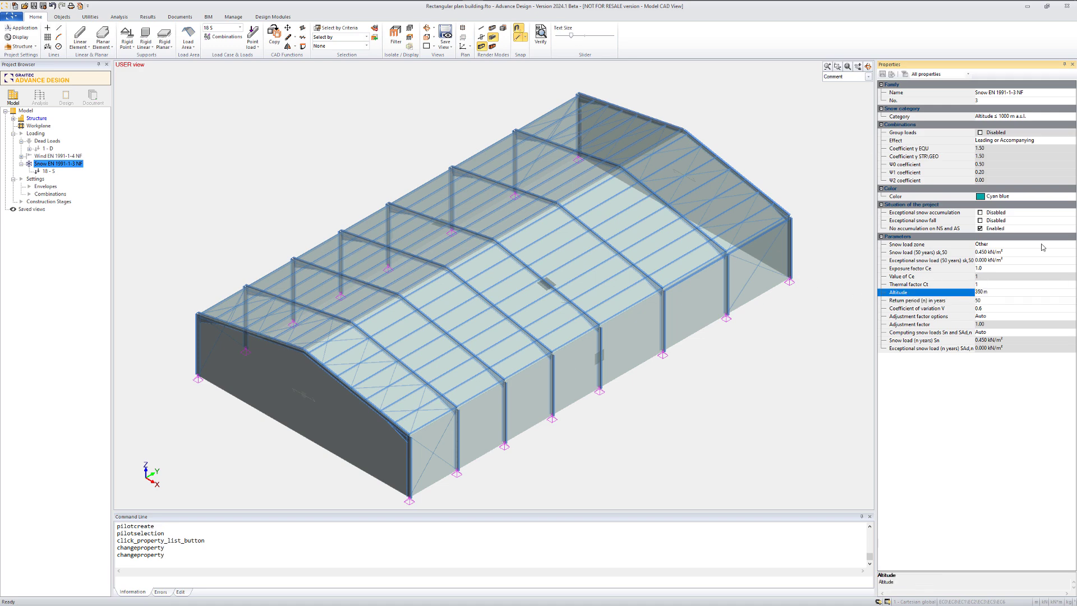
Generate the Snow EN 1991-1-3 NF loads automatically and display the normal snow case 18.
{"action": "right_click", "coordinate": [55, 169]}
{"action": "left_click", "coordinate": [76, 181]}
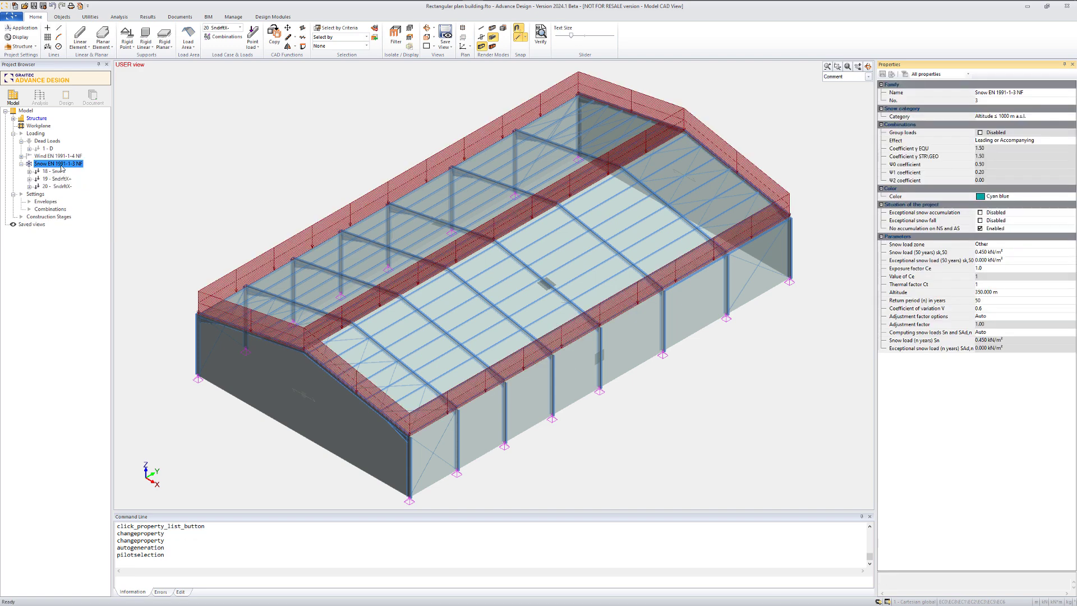
{"action": "left_click", "coordinate": [59, 170]}
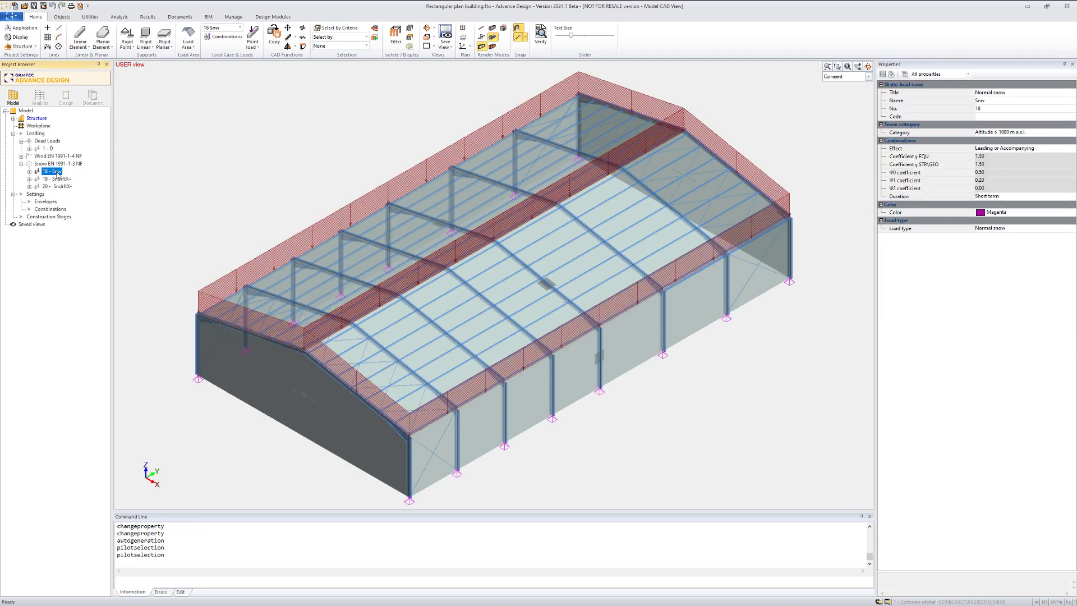
Set the snow family's load zone to C2 and update the generated snow loads.
{"action": "left_click", "coordinate": [59, 164]}
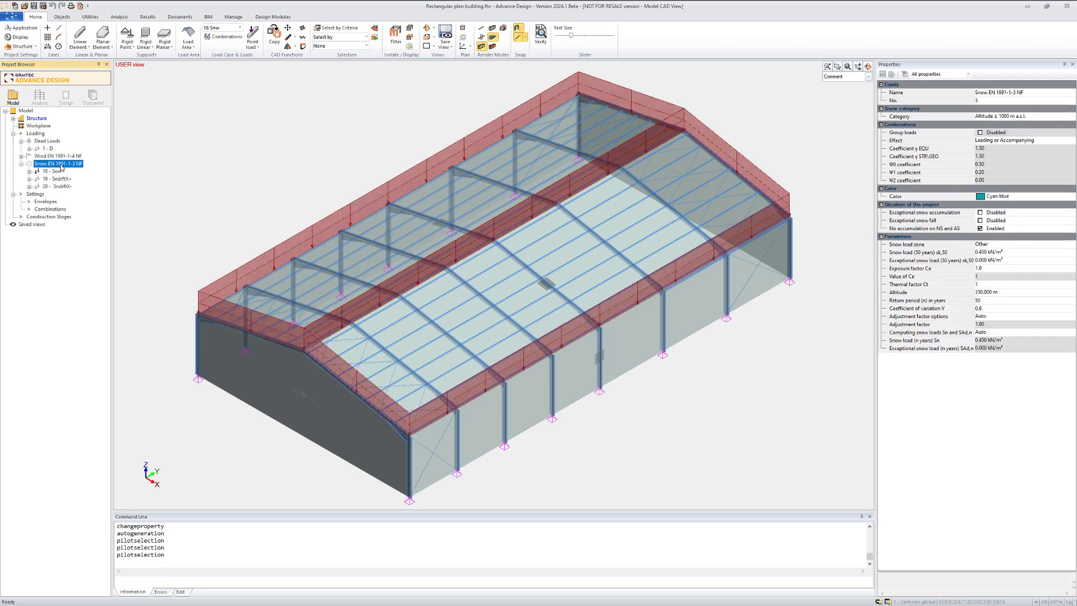
{"action": "left_click", "coordinate": [983, 245]}
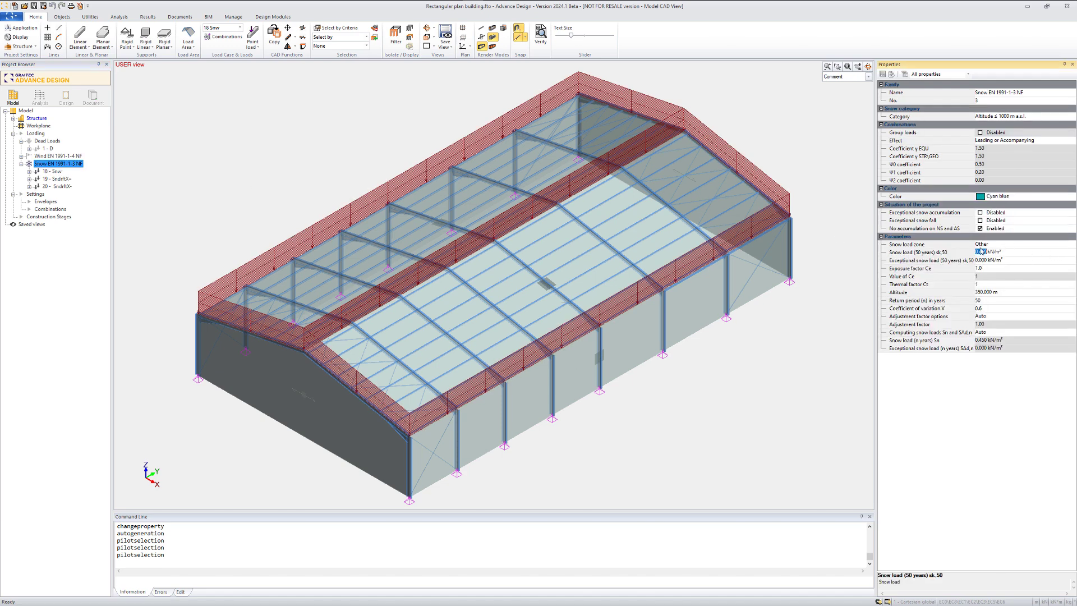
{"action": "left_click", "coordinate": [979, 245]}
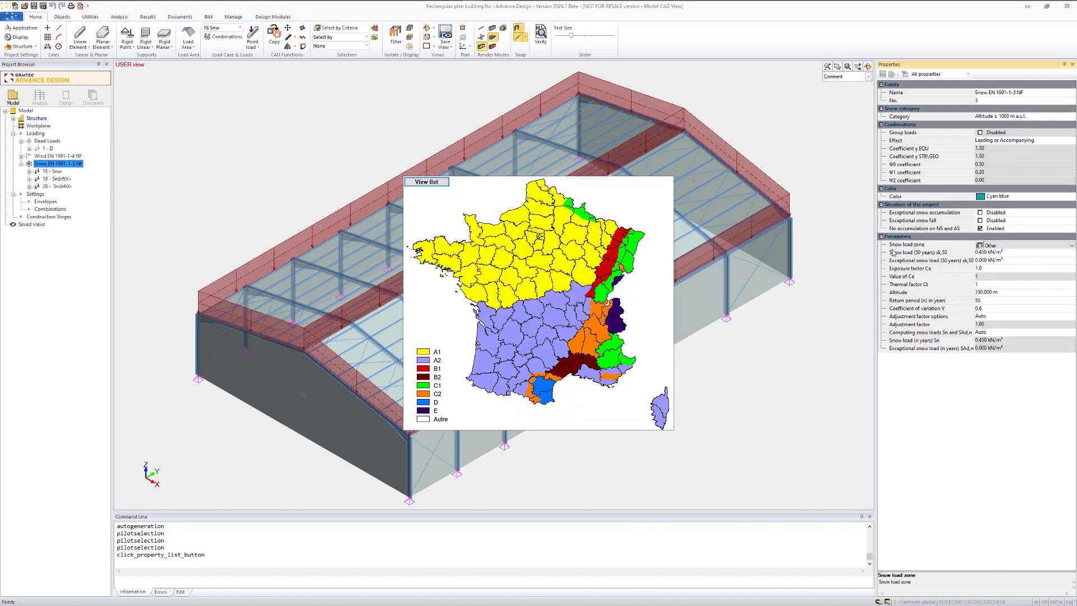
{"action": "left_click", "coordinate": [596, 329]}
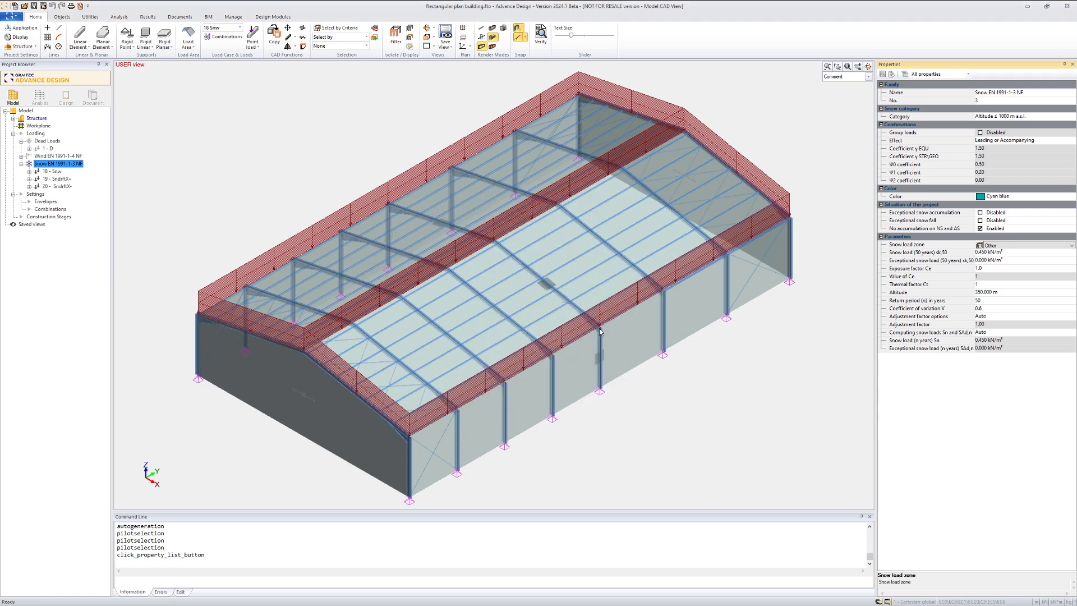
{"action": "right_click", "coordinate": [77, 167]}
{"action": "left_click", "coordinate": [93, 183]}
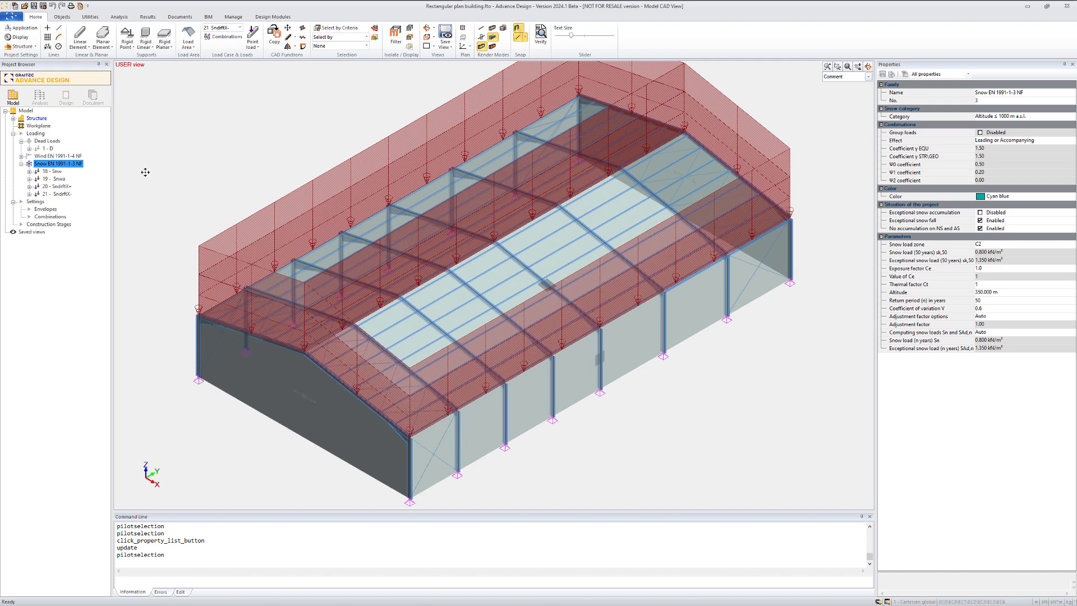
In front view, display normal snow case 18 and select the loads on both roof slopes to read their intensities.
{"action": "key", "text": "alt+1"}
{"action": "left_click", "coordinate": [55, 156]}
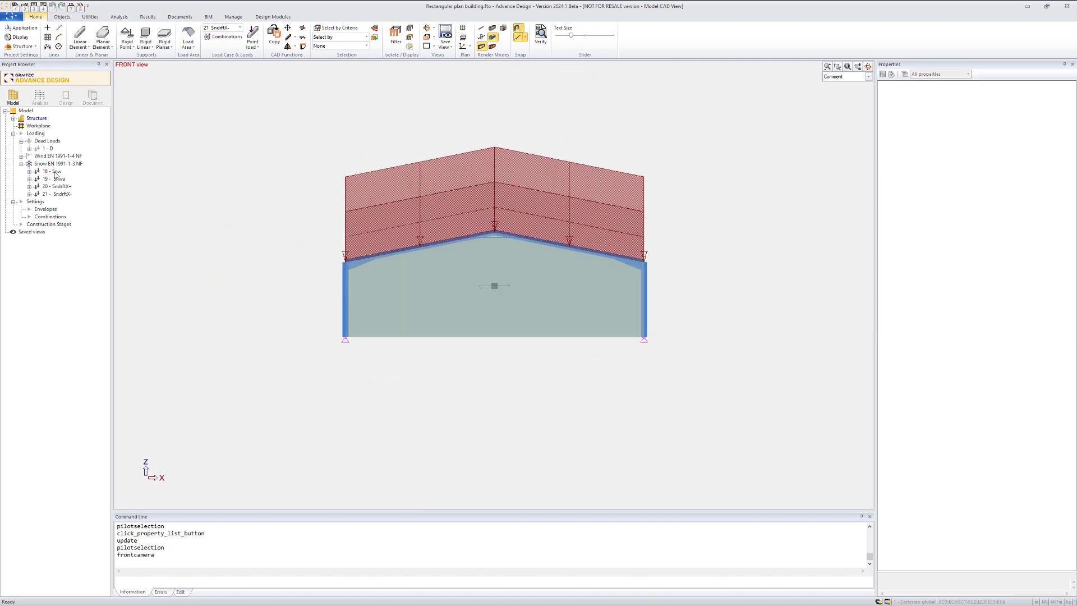
{"action": "left_click", "coordinate": [54, 171]}
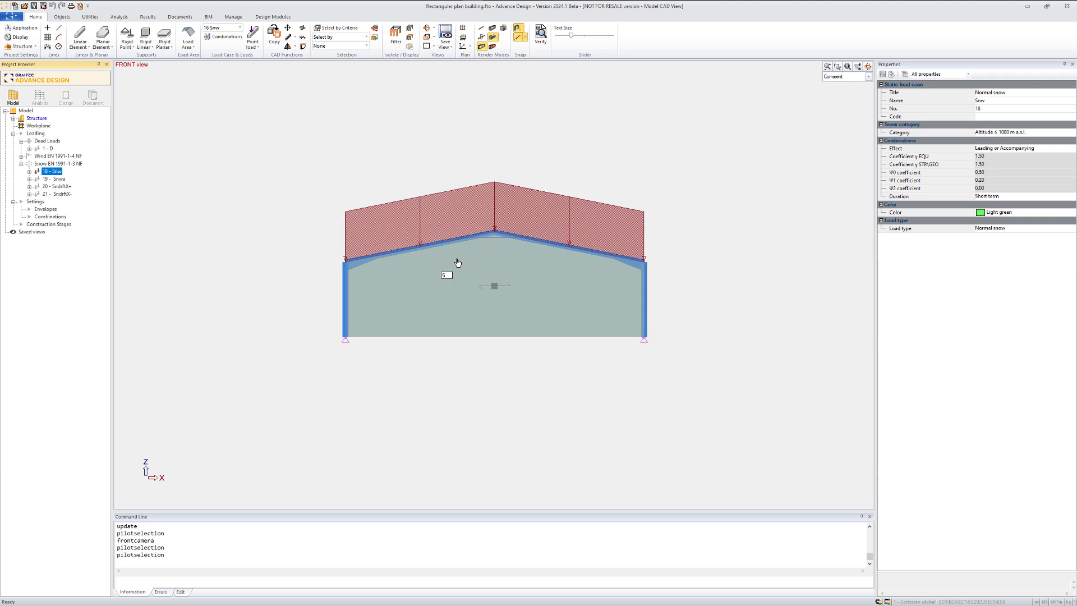
{"action": "middle_click_drag", "start_coordinate": [415, 250], "coordinate": [351, 264]}
{"action": "left_click", "coordinate": [402, 212]}
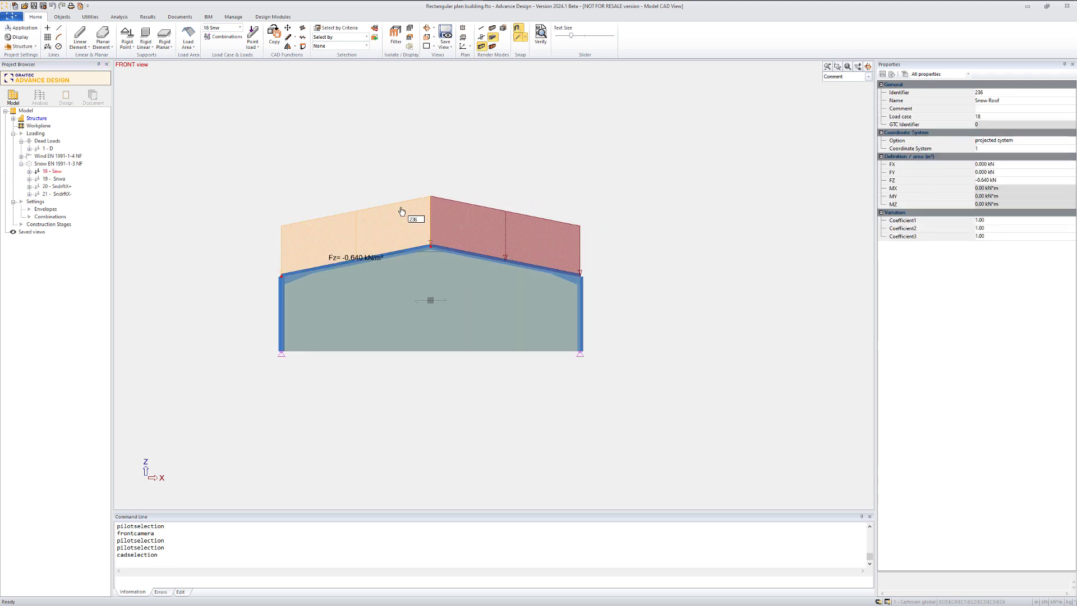
{"action": "left_click", "coordinate": [506, 224]}
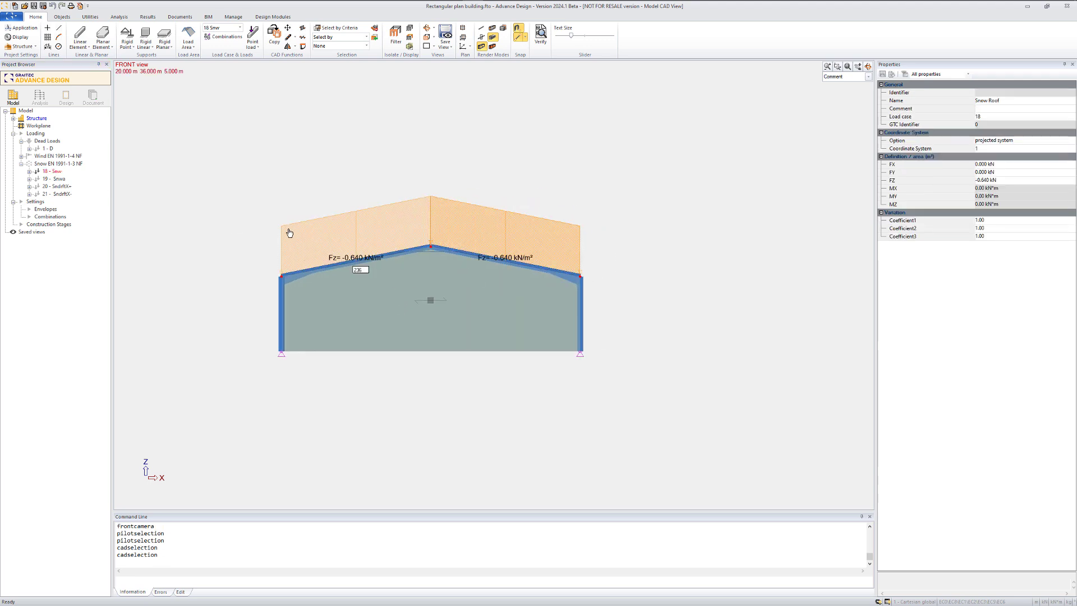
Display snowdrift case 20 - SndriftX+ and select the loads on both roof slopes to compare their intensities.
{"action": "left_click", "coordinate": [48, 178]}
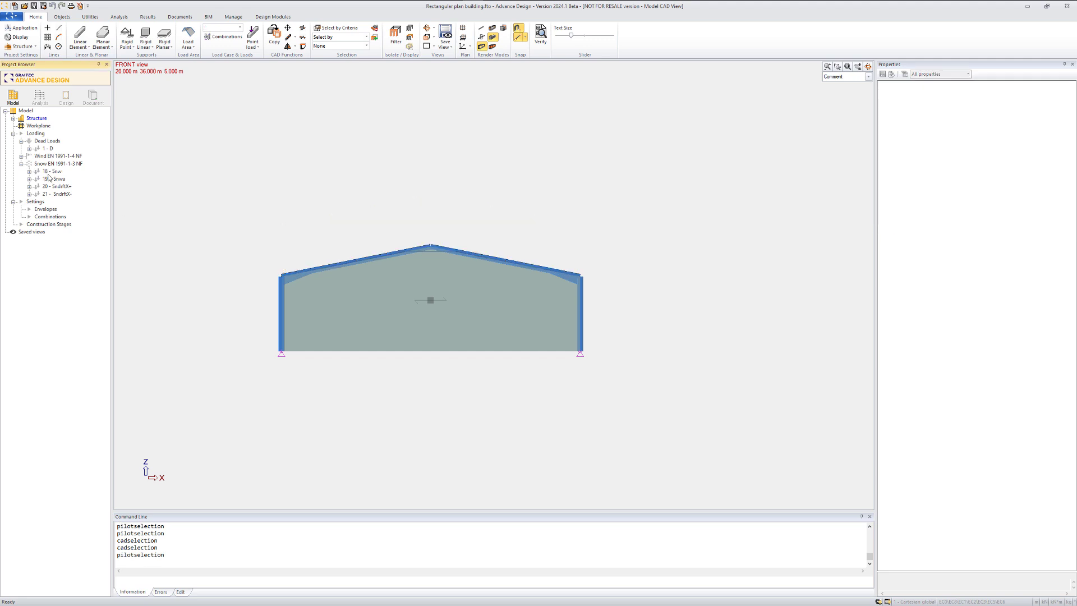
{"action": "left_click", "coordinate": [55, 186]}
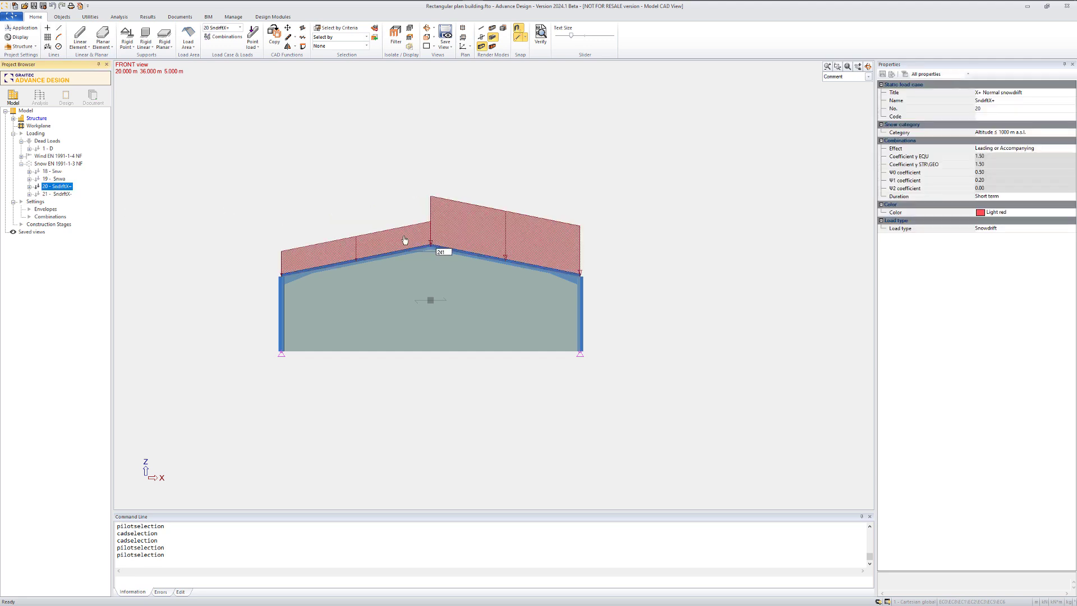
{"action": "left_click", "coordinate": [377, 234]}
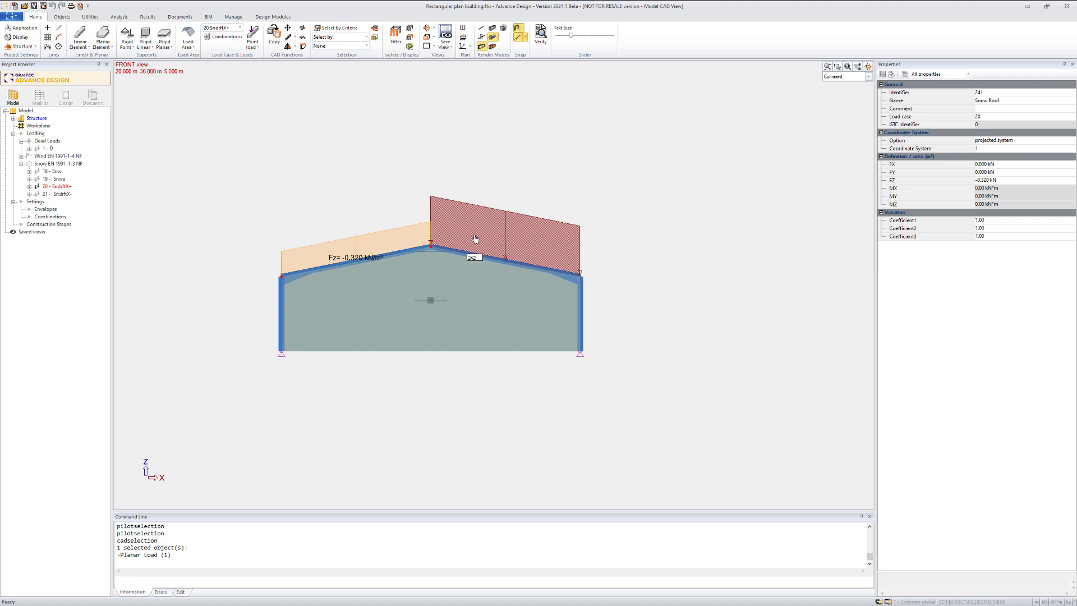
{"action": "left_click", "coordinate": [488, 213]}
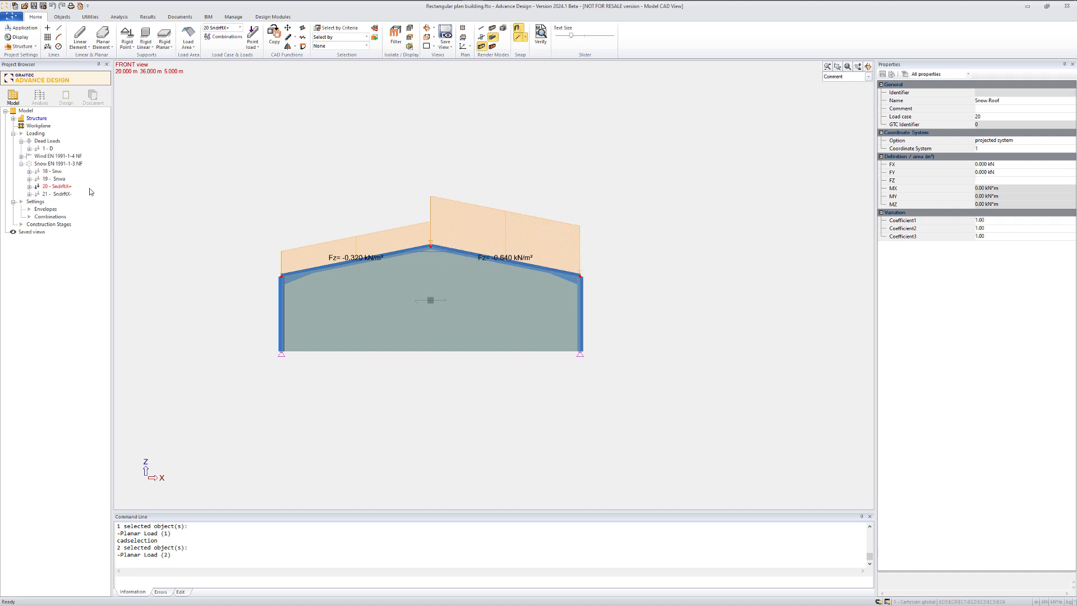
Display snowdrift case 21 - SndriftX-, select the roof load to check its intensity, and clear the selection.
{"action": "left_click", "coordinate": [56, 193]}
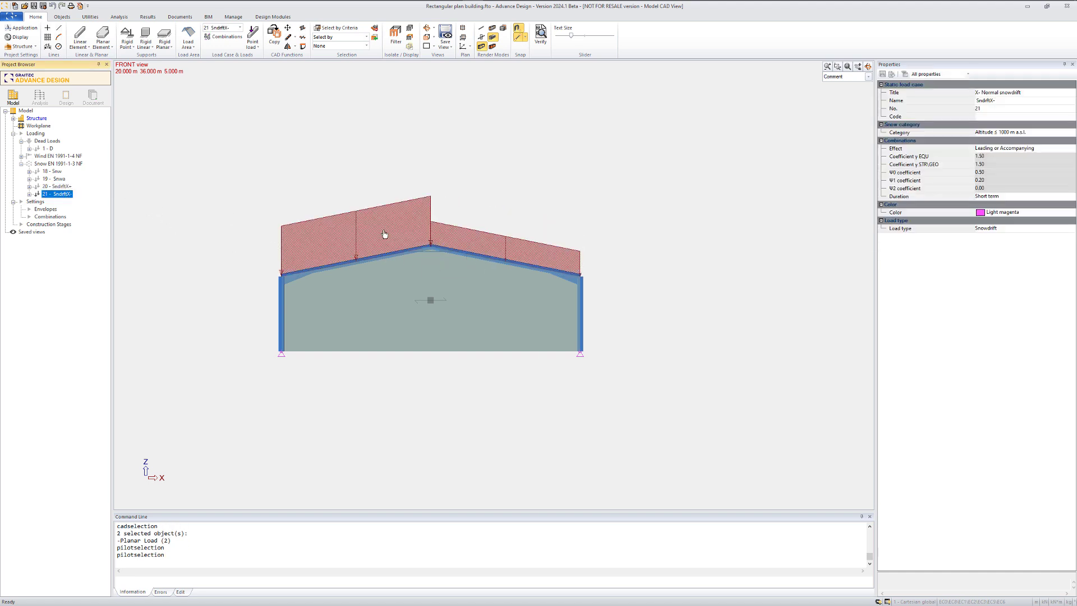
{"action": "left_click", "coordinate": [381, 215]}
{"action": "key", "text": "Escape"}
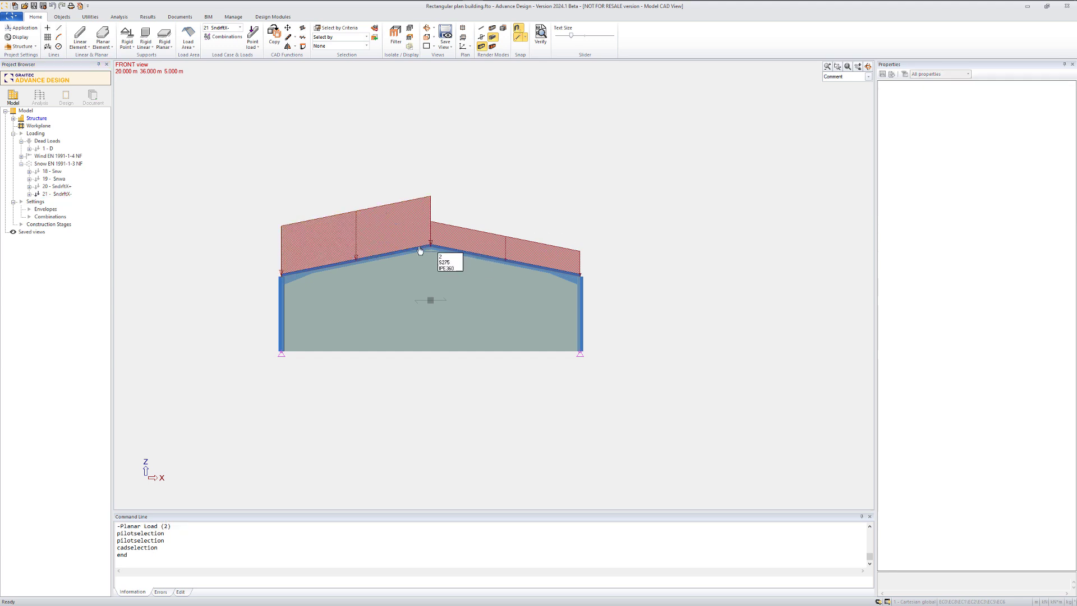
Display snow case 19 - Snwa and check the loads on both roof slopes.
{"action": "left_click", "coordinate": [58, 179]}
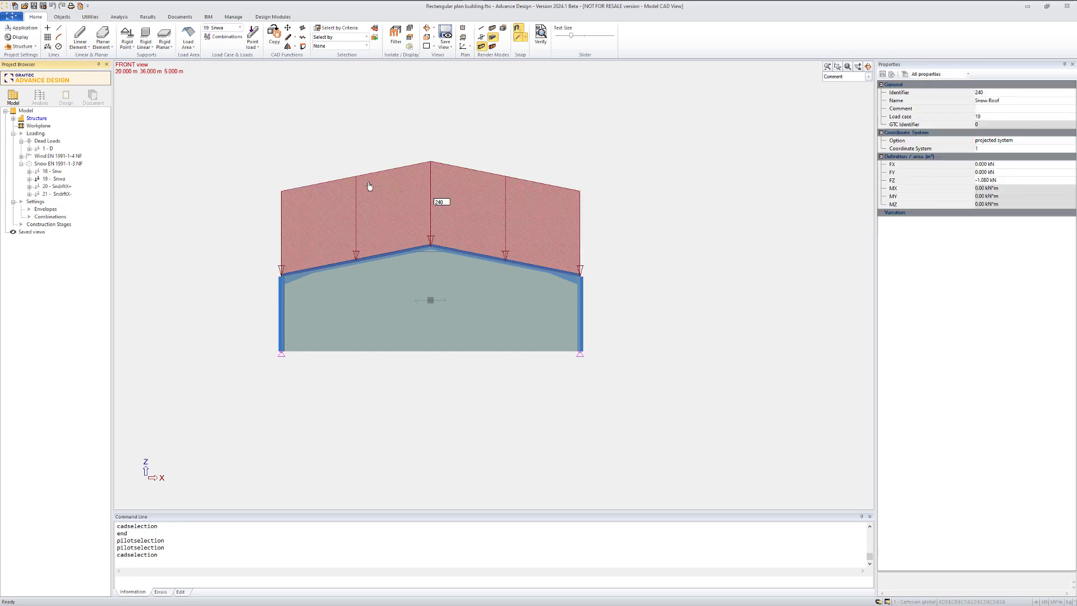
{"action": "left_click", "coordinate": [369, 186]}
{"action": "left_click", "coordinate": [461, 179]}
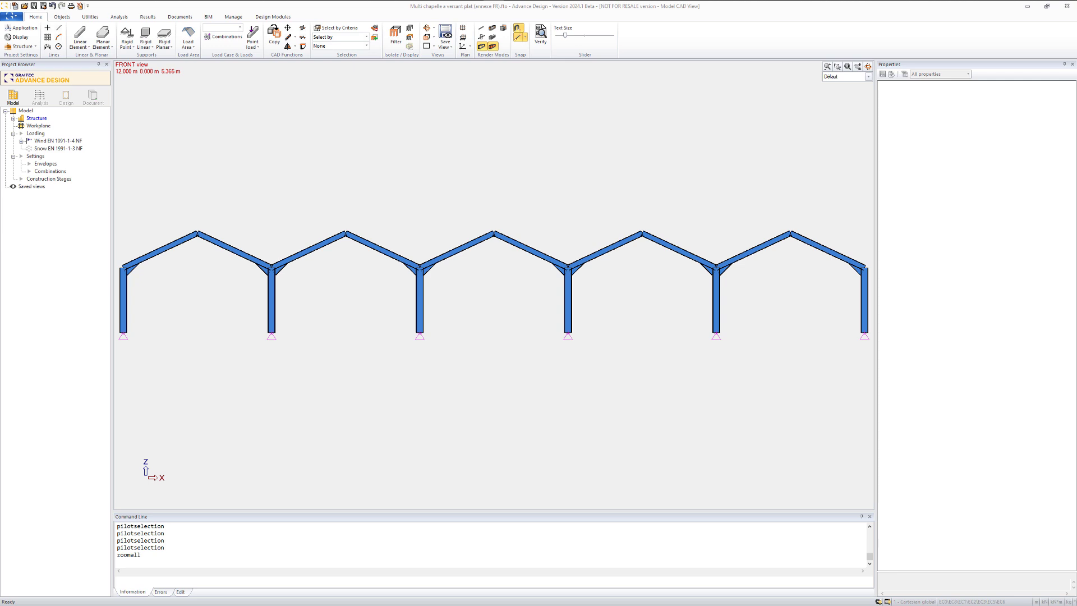
Generate the Snow EN 1991-1-3 NF loads automatically for the multi-span frame.
{"action": "left_click", "coordinate": [59, 149]}
{"action": "right_click", "coordinate": [60, 149]}
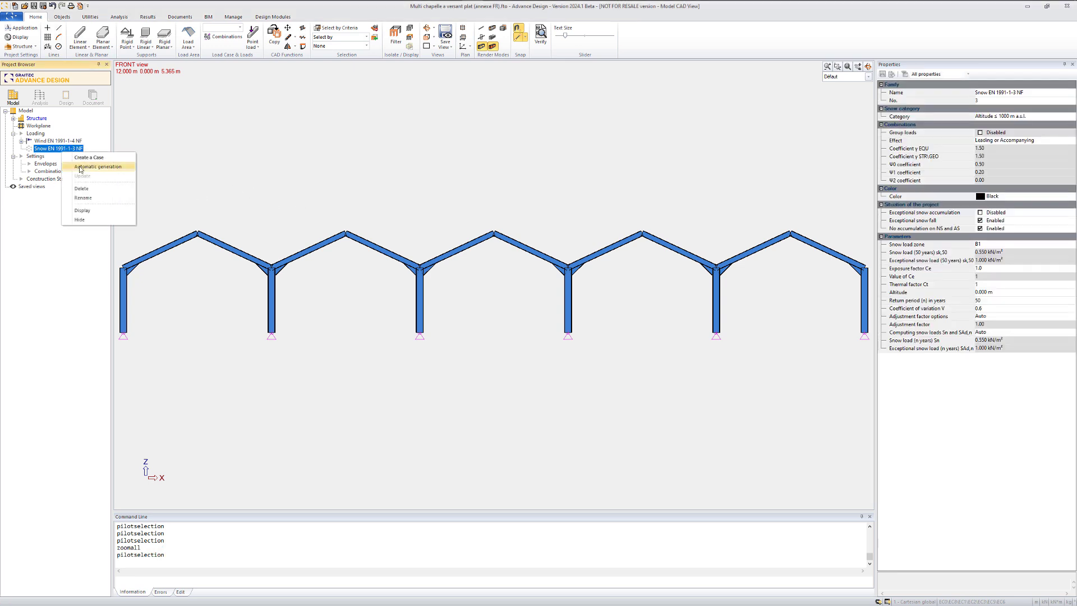
{"action": "left_click", "coordinate": [90, 163]}
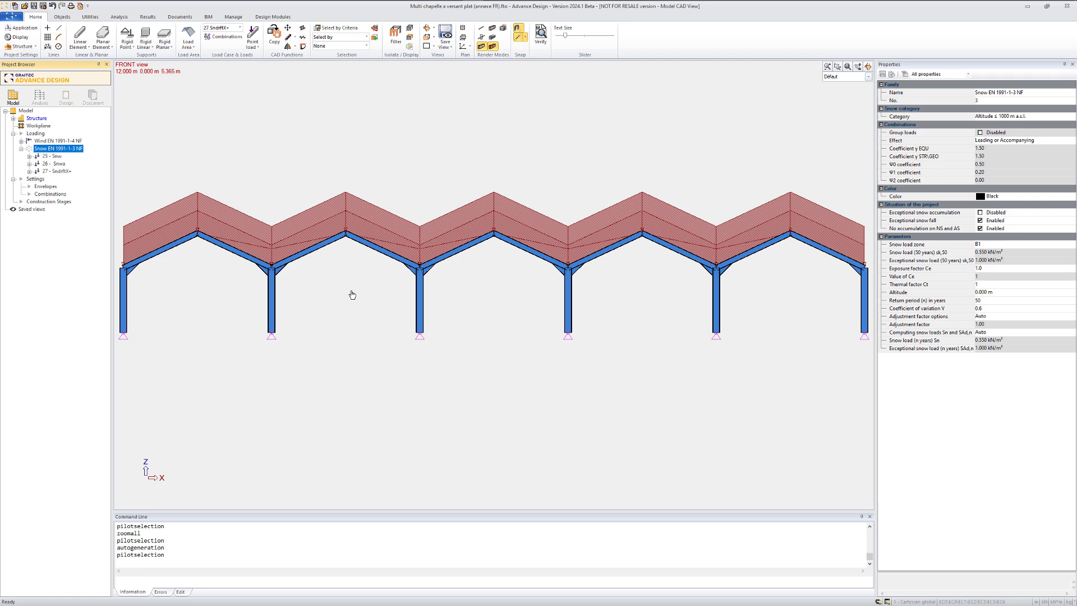
Display snow case 25 - Snw, check the load intensities on both slopes of the first valley, and clear the selection.
{"action": "left_click", "coordinate": [61, 156]}
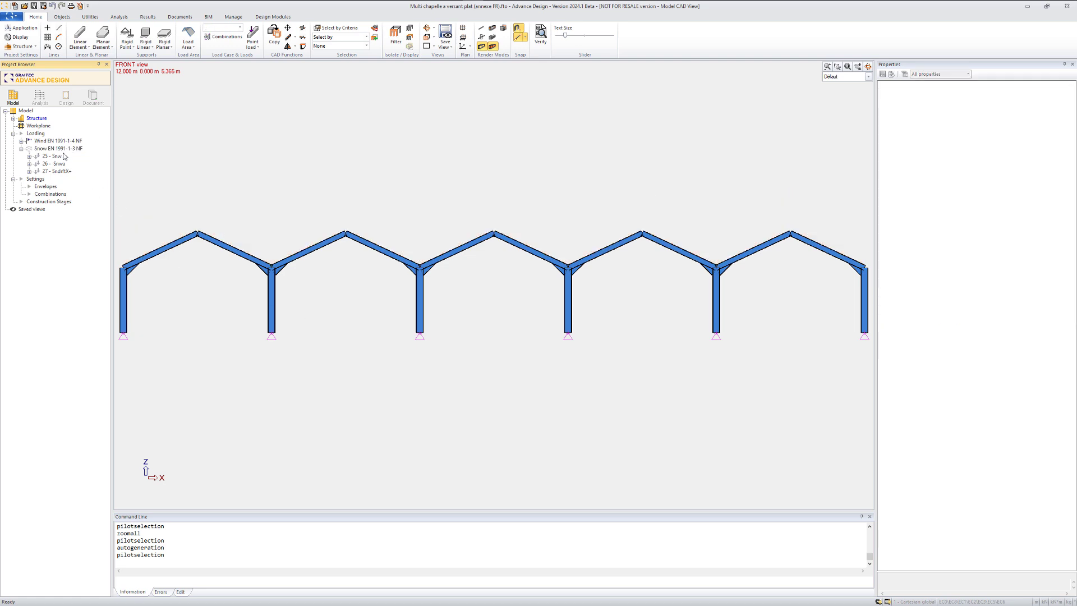
{"action": "left_click", "coordinate": [225, 234]}
{"action": "left_click", "coordinate": [309, 247]}
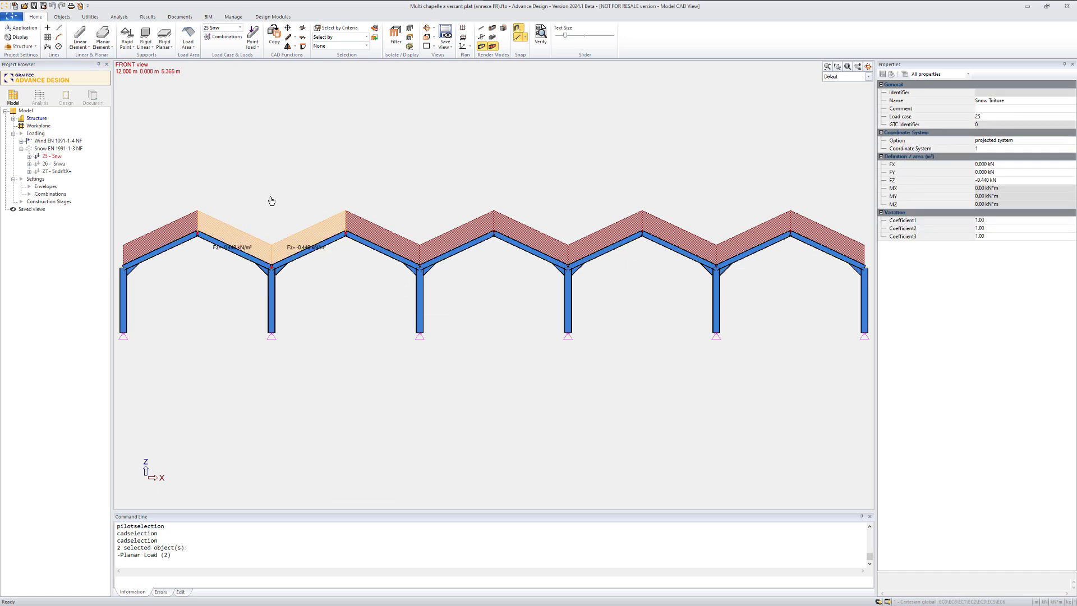
{"action": "key", "text": "Escape"}
Display only snow case 26 - Snwa and select the loads on both slopes of the first valley to check their intensities.
{"action": "left_click", "coordinate": [49, 156]}
{"action": "key", "text": "space"}
{"action": "left_click", "coordinate": [53, 163]}
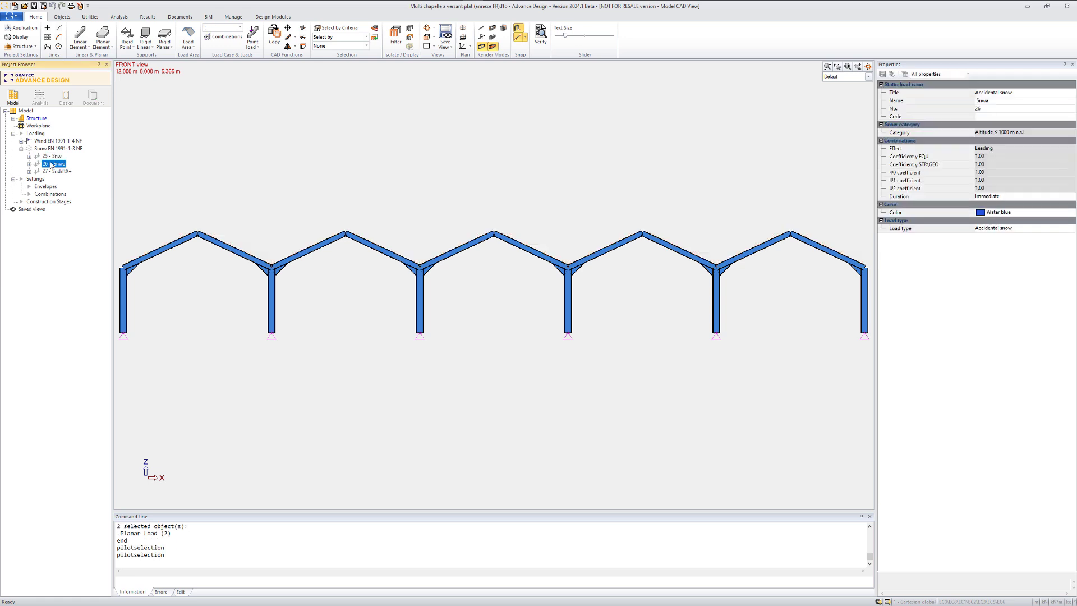
{"action": "key", "text": "space"}
{"action": "left_click", "coordinate": [233, 229]}
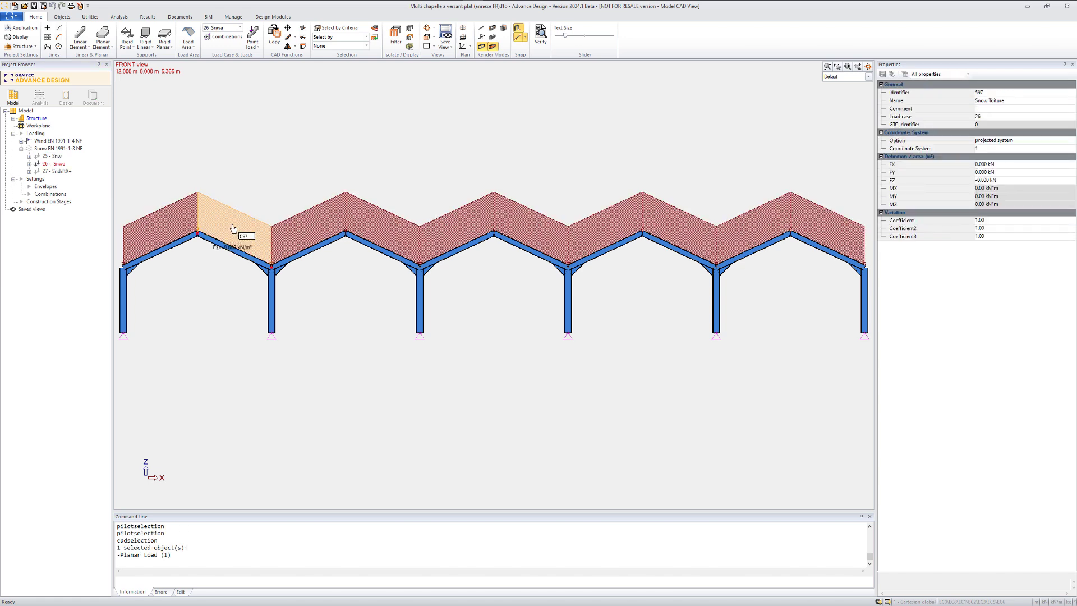
{"action": "left_click", "coordinate": [295, 228]}
{"action": "key", "text": "Escape"}
Display only snowdrift case 27 - SndriftX+ and check the uniform loads on both slopes of the first valley.
{"action": "left_click", "coordinate": [59, 167]}
{"action": "left_click", "coordinate": [60, 171]}
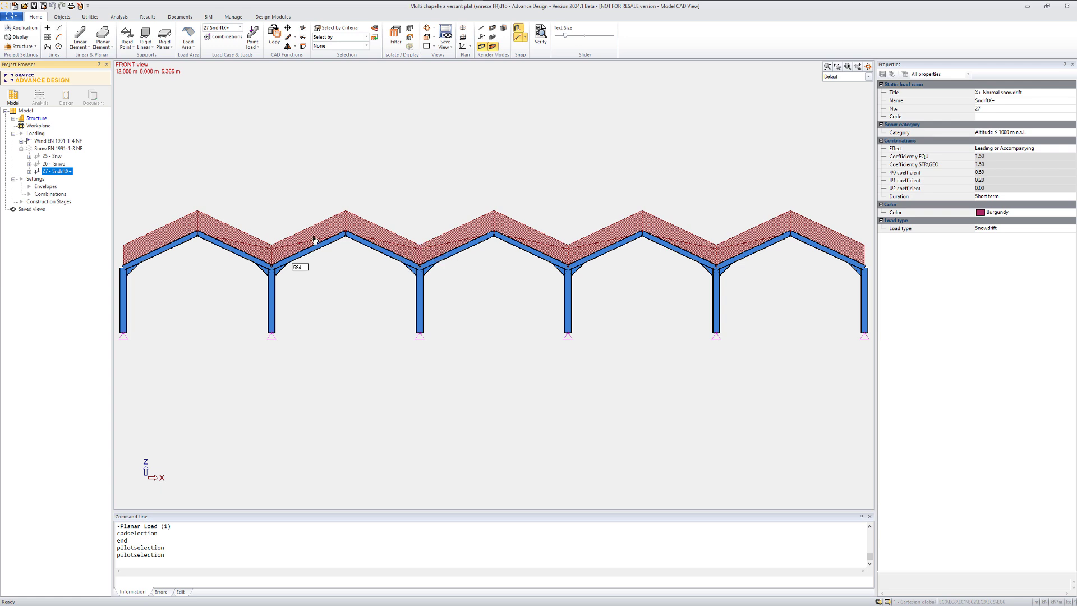
{"action": "left_click", "coordinate": [233, 234]}
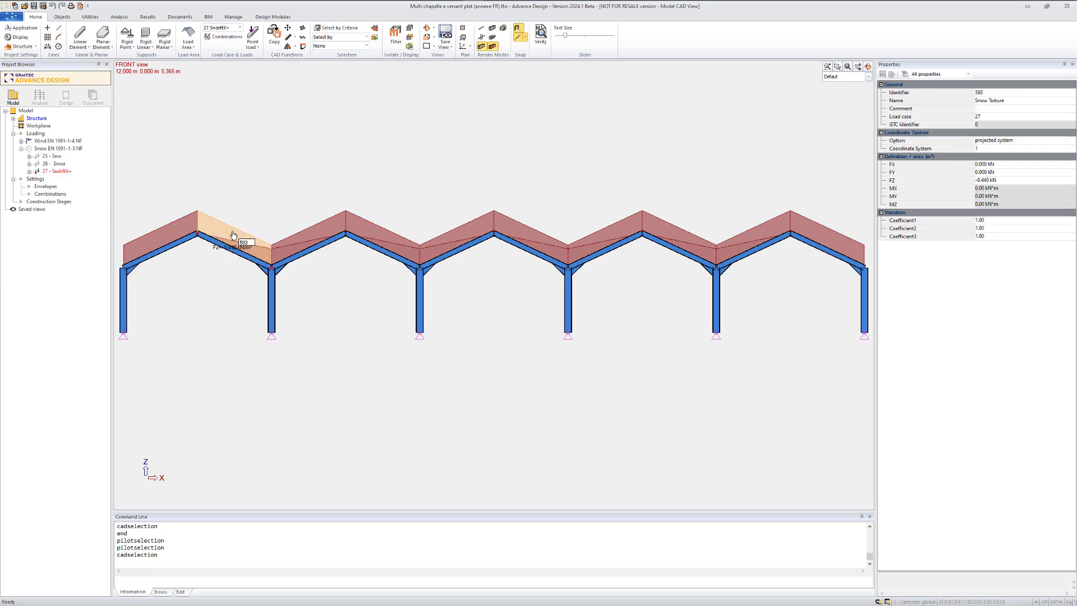
{"action": "left_click", "coordinate": [329, 241]}
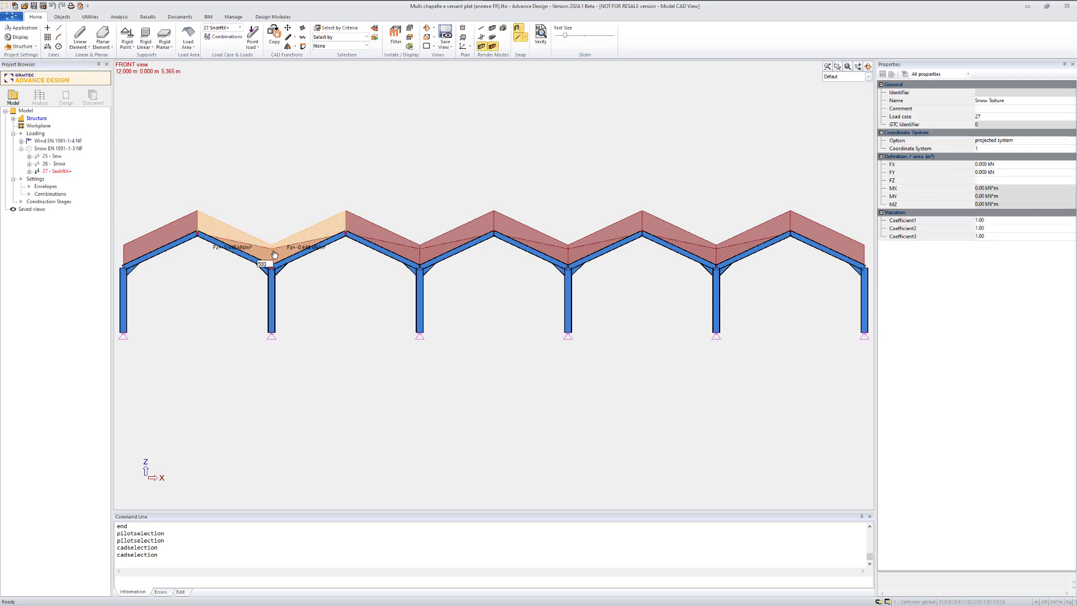
{"action": "scroll", "coordinate": [274, 254], "scroll_direction": "up", "scroll_amount": 3}
{"action": "key", "text": "Escape"}
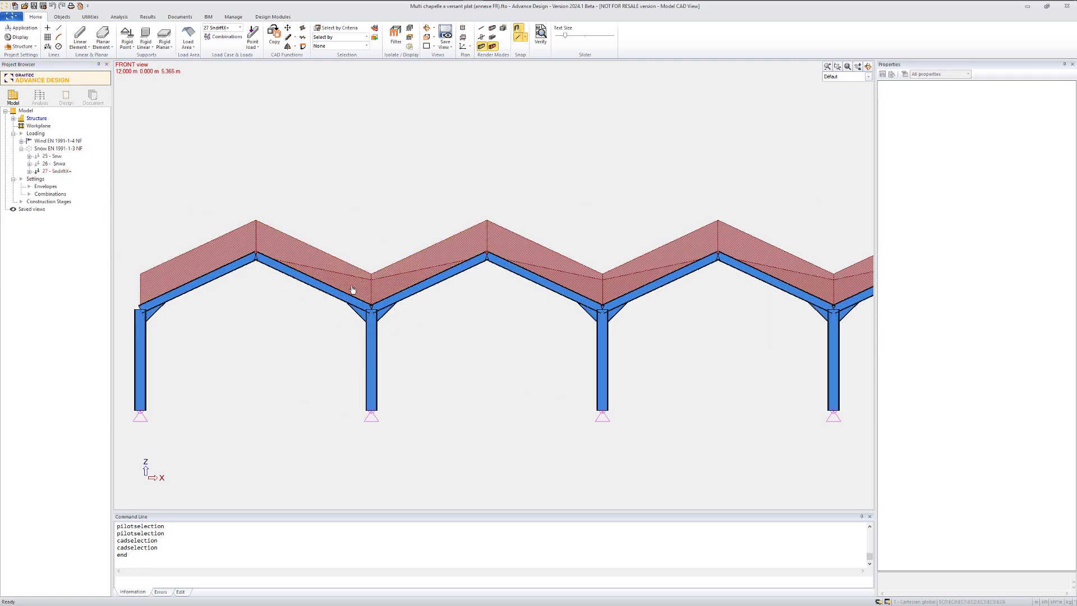
Select the triangular drift loads on both slopes of the first two valleys to compare their intensities.
{"action": "left_click", "coordinate": [353, 290]}
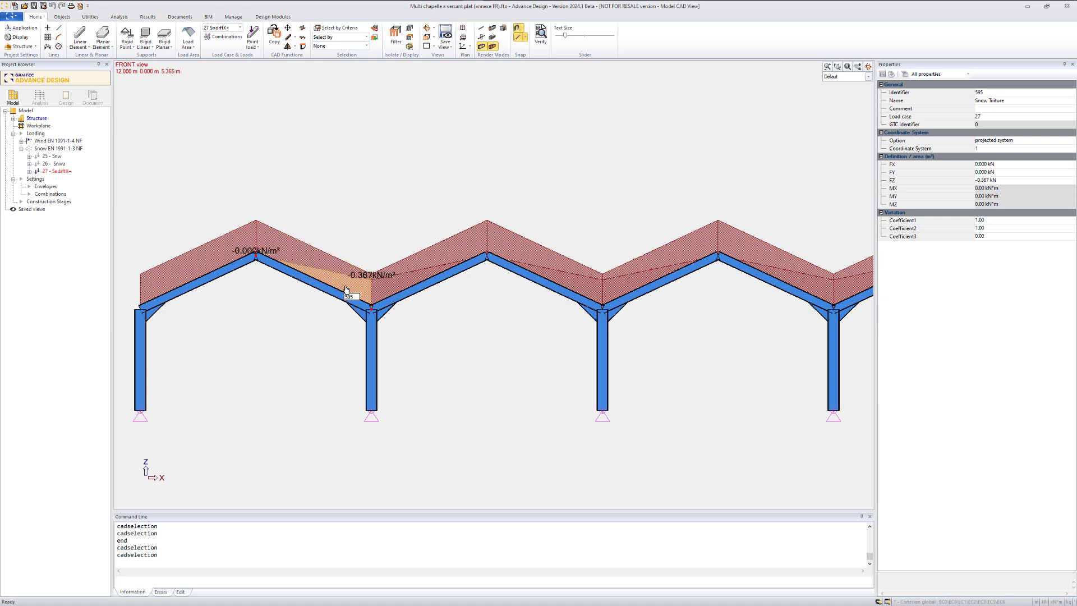
{"action": "left_click", "coordinate": [386, 289]}
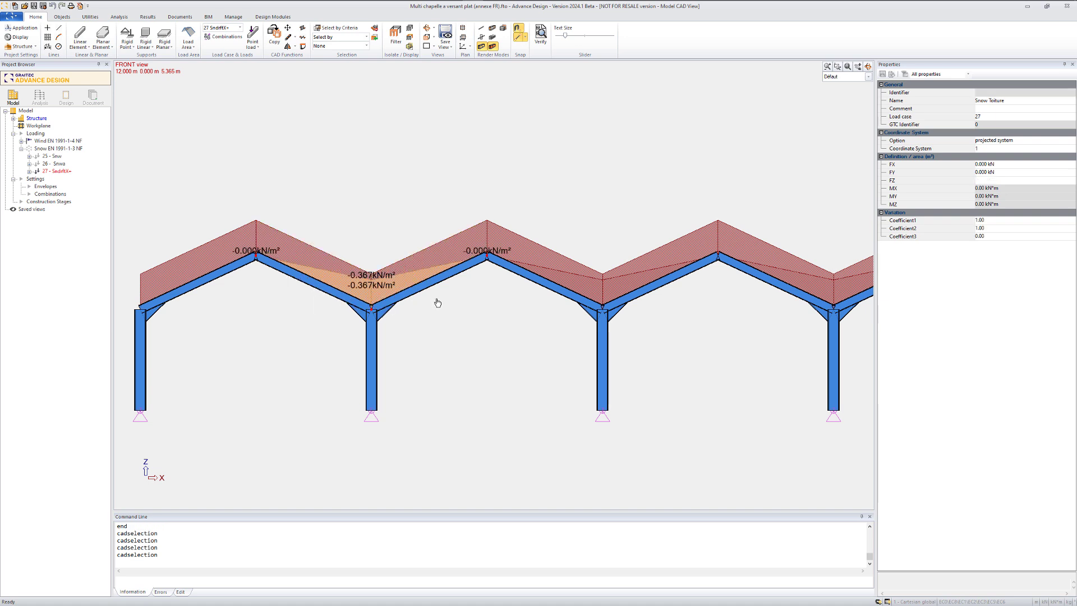
{"action": "left_click", "coordinate": [578, 290]}
{"action": "left_click", "coordinate": [637, 290]}
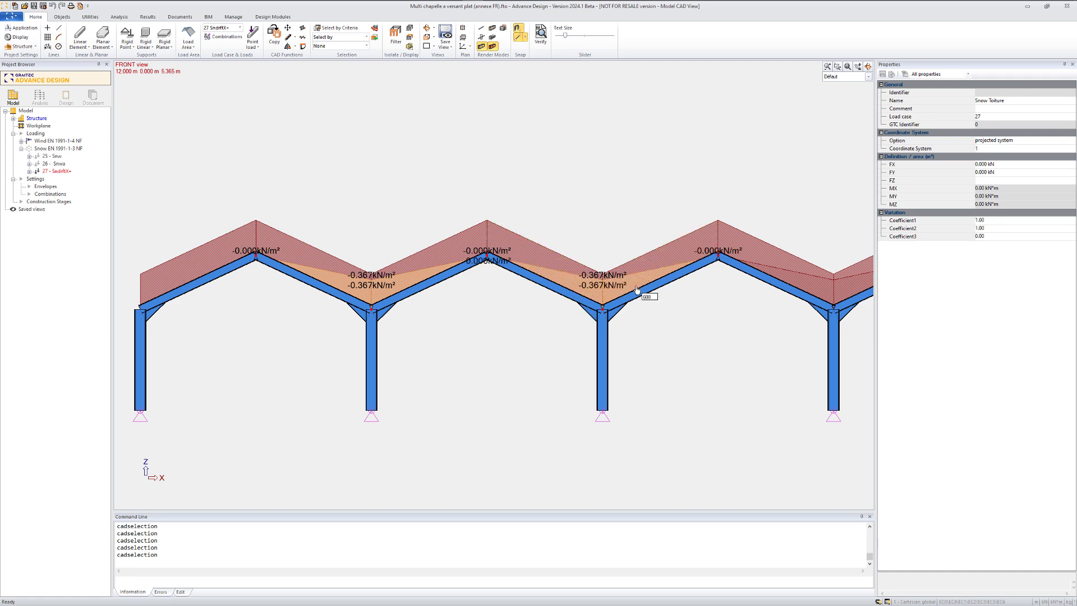
{"action": "scroll", "coordinate": [690, 315], "scroll_direction": "down", "scroll_amount": 4}
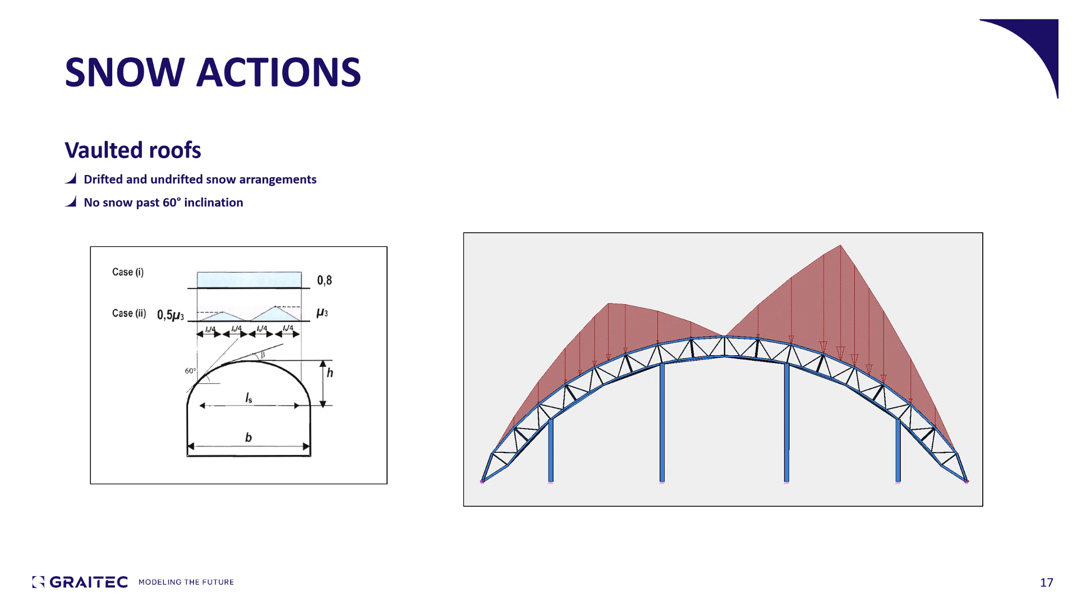
Switch to the Tunnel 3D model in Advance Design and generate the Neiges EN 1991-1-3 NF loads automatically.
{"action": "key", "text": "alt+Tab"}
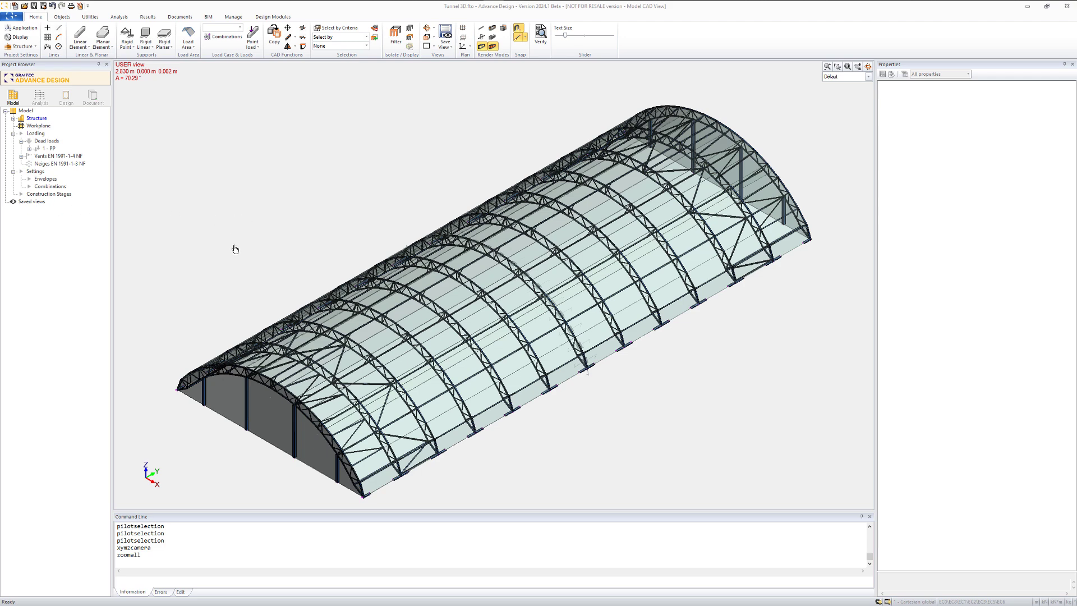
{"action": "left_click", "coordinate": [51, 163]}
{"action": "right_click", "coordinate": [47, 164]}
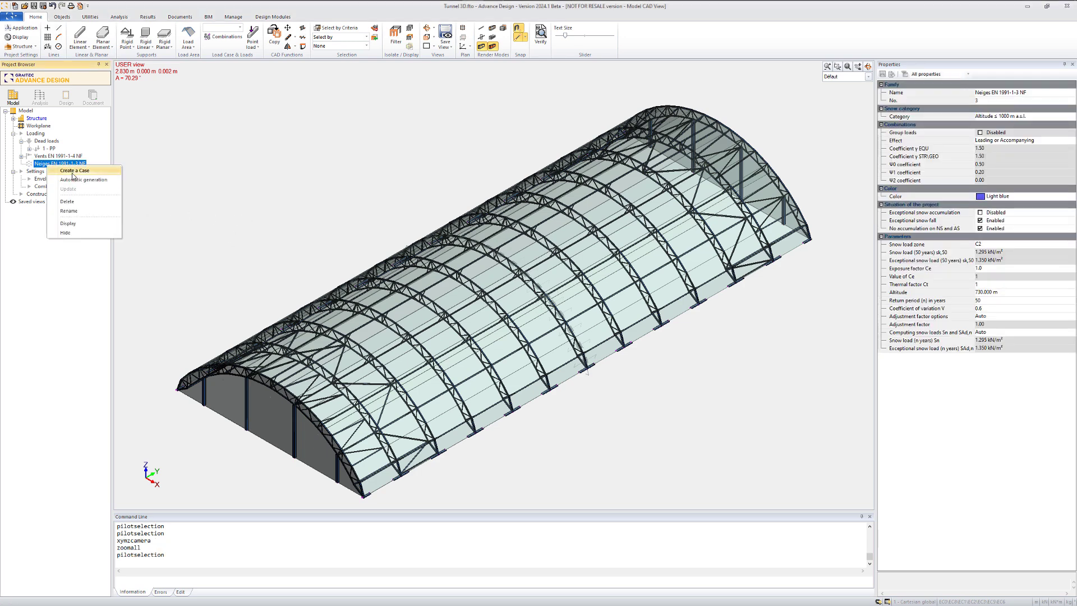
{"action": "left_click", "coordinate": [57, 179]}
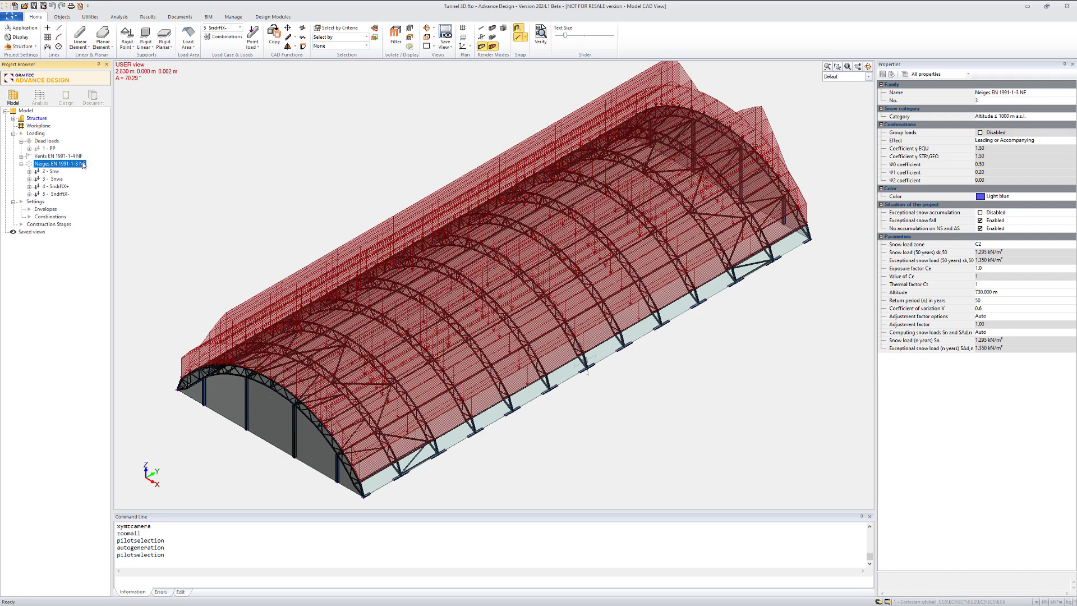
Show the vaulted building in front view, fitted to the window, with only snow case 2 - Snw displayed.
{"action": "key", "text": "alt+1"}
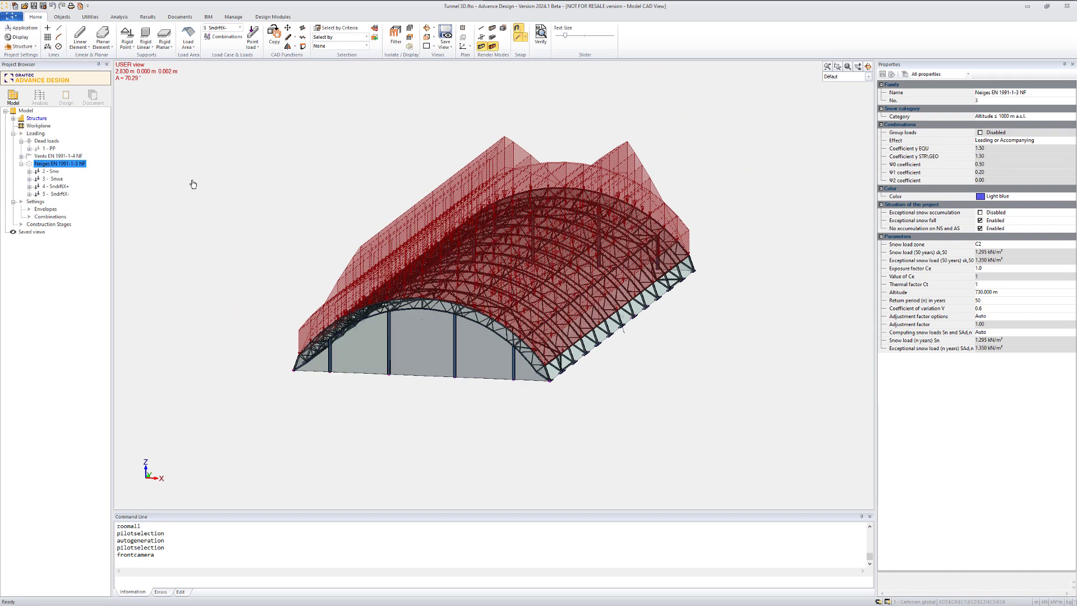
{"action": "left_click", "coordinate": [51, 171]}
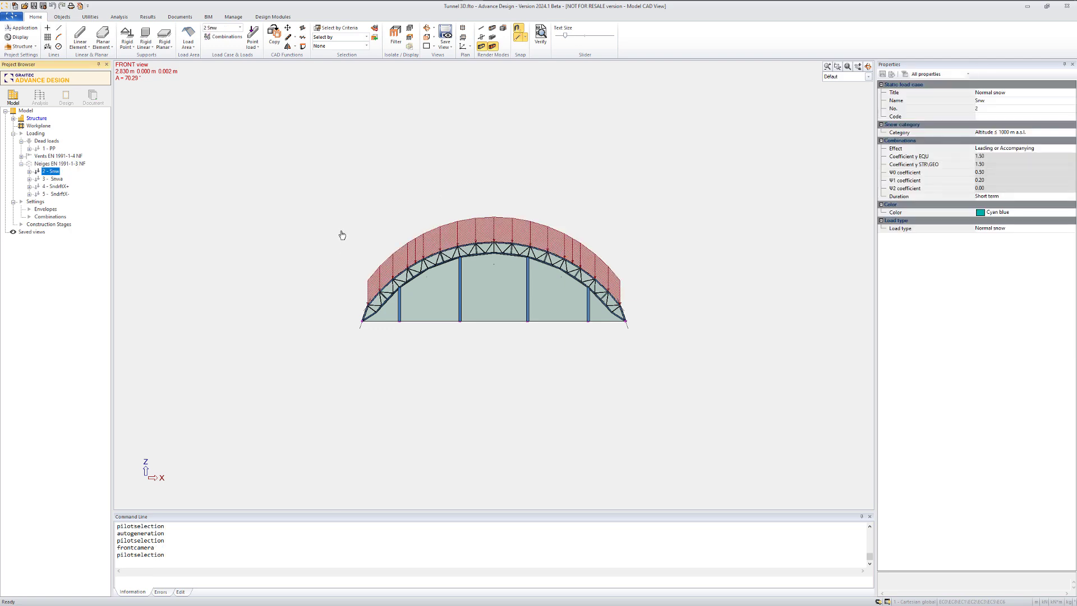
{"action": "scroll", "coordinate": [430, 323], "scroll_direction": "up", "scroll_amount": 1}
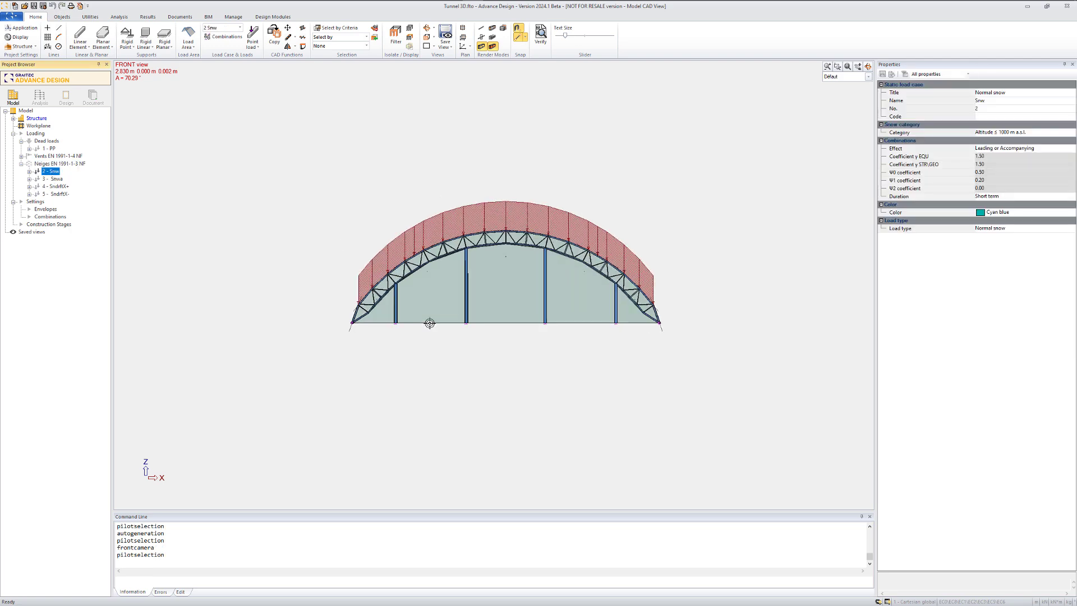
{"action": "middle_click", "coordinate": [488, 291]}
{"action": "middle_click", "coordinate": [488, 291]}
Check the snow load on each side of the vault and measure the inclination of the lowest arch segment.
{"action": "left_click", "coordinate": [244, 235]}
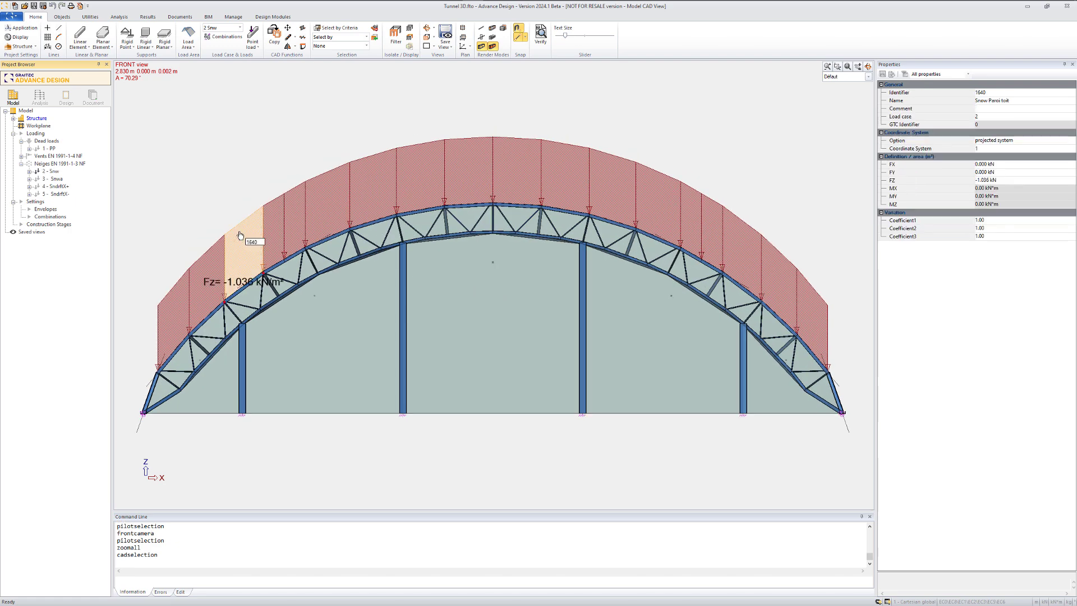
{"action": "left_click", "coordinate": [655, 189]}
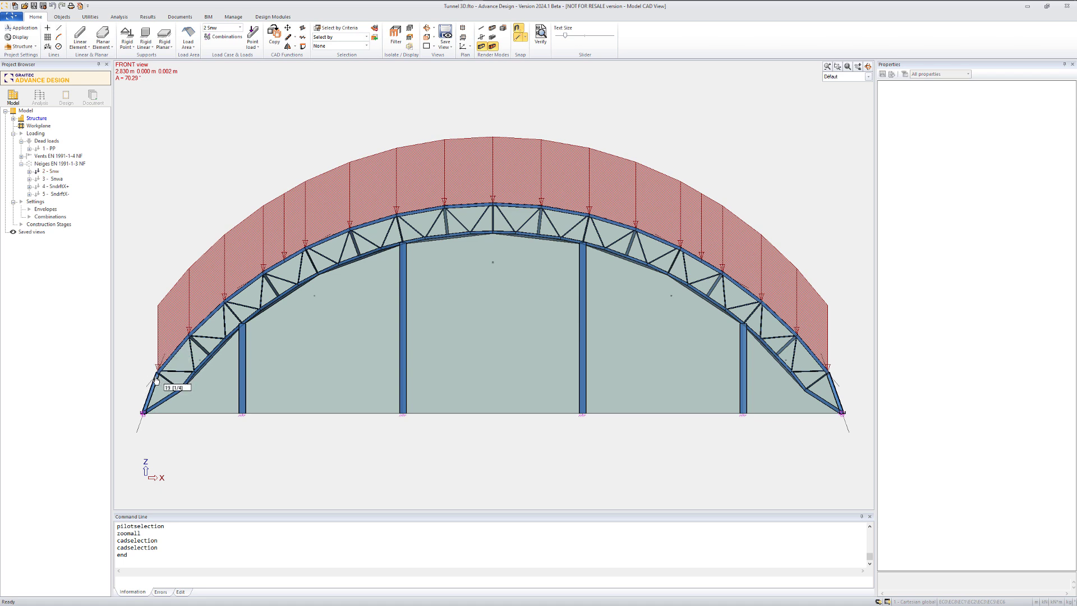
{"action": "left_click", "coordinate": [156, 380]}
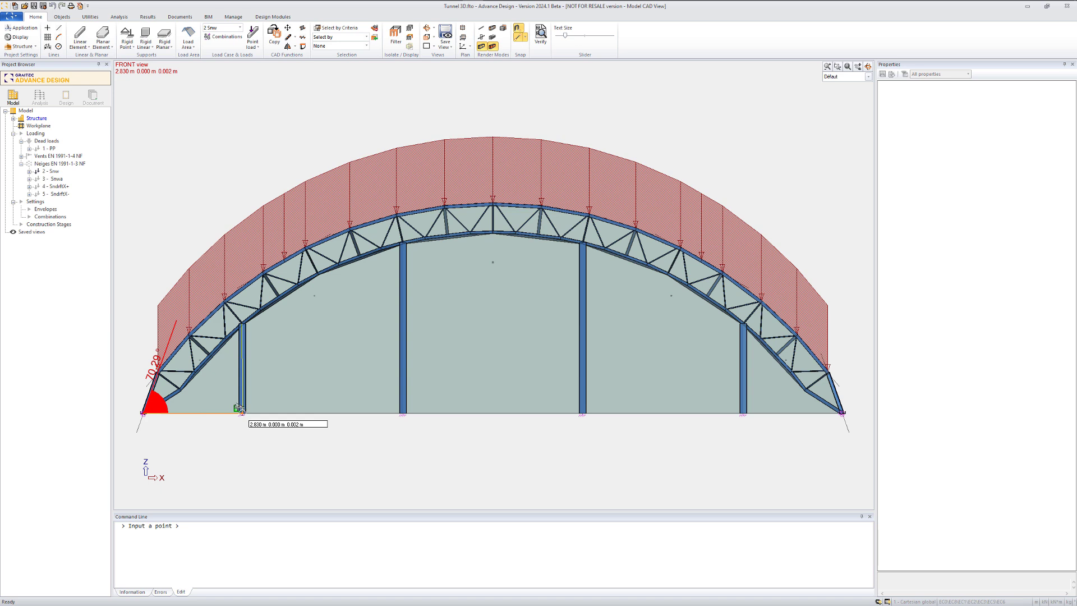
{"action": "key", "text": "Escape"}
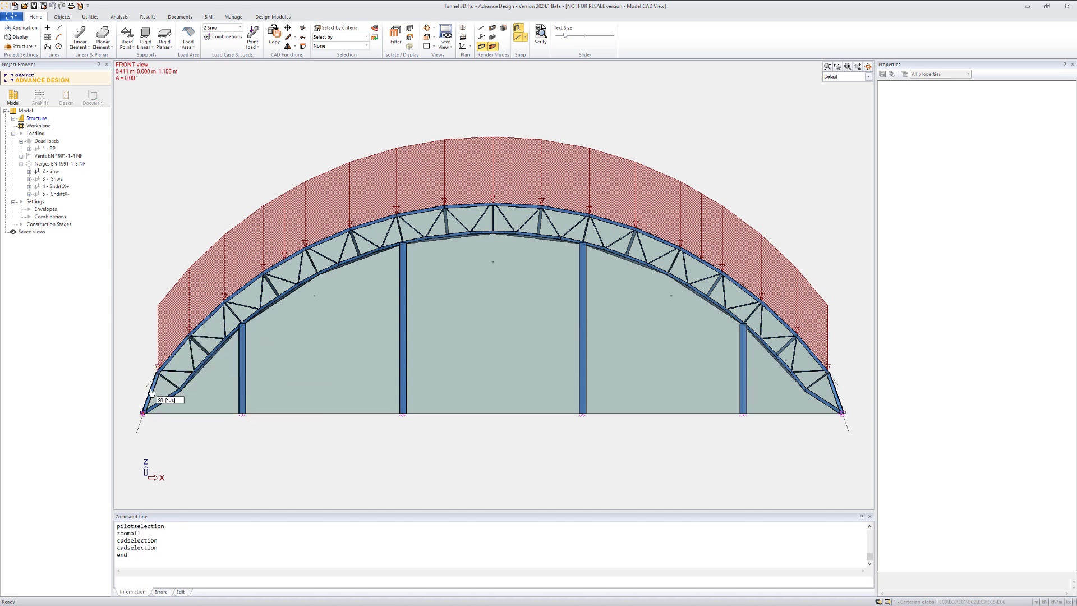
Hide snow case 2 - Snw and display accidental snow case 3 - Snwa on the vault.
{"action": "left_click", "coordinate": [44, 176]}
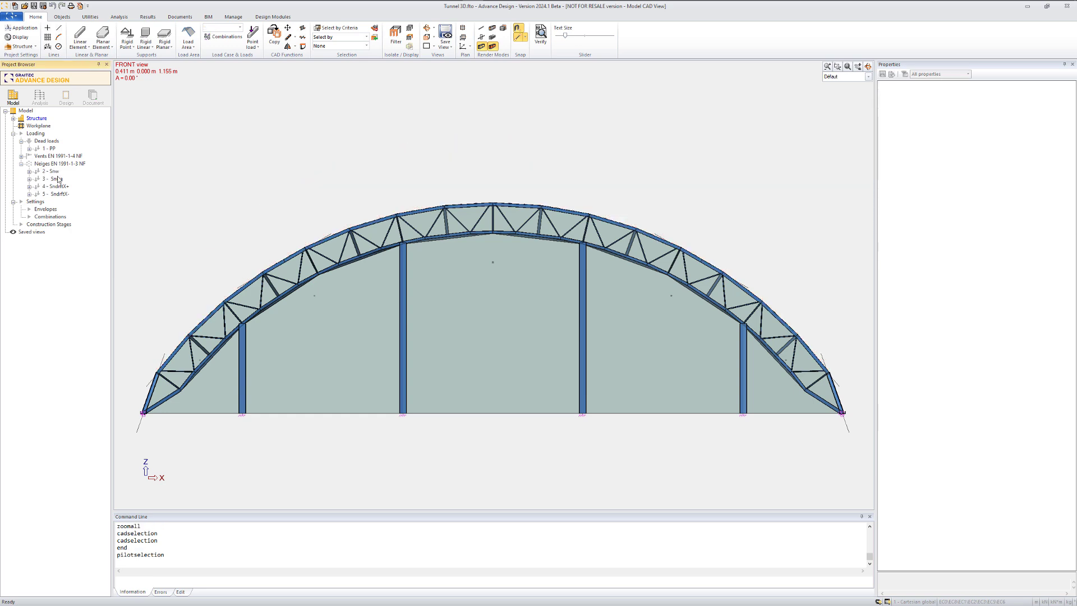
{"action": "left_click", "coordinate": [59, 179]}
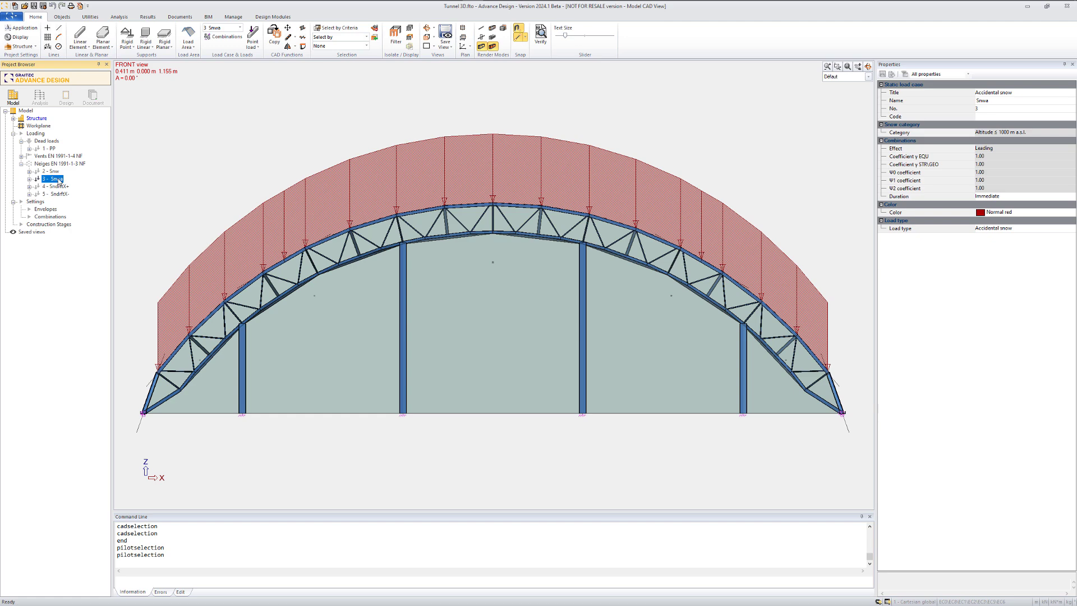
Display snowdrift cases 4 - SndriftX+ and 5 - SndriftX- in turn and select peak loads to compare their intensities.
{"action": "left_click", "coordinate": [56, 186]}
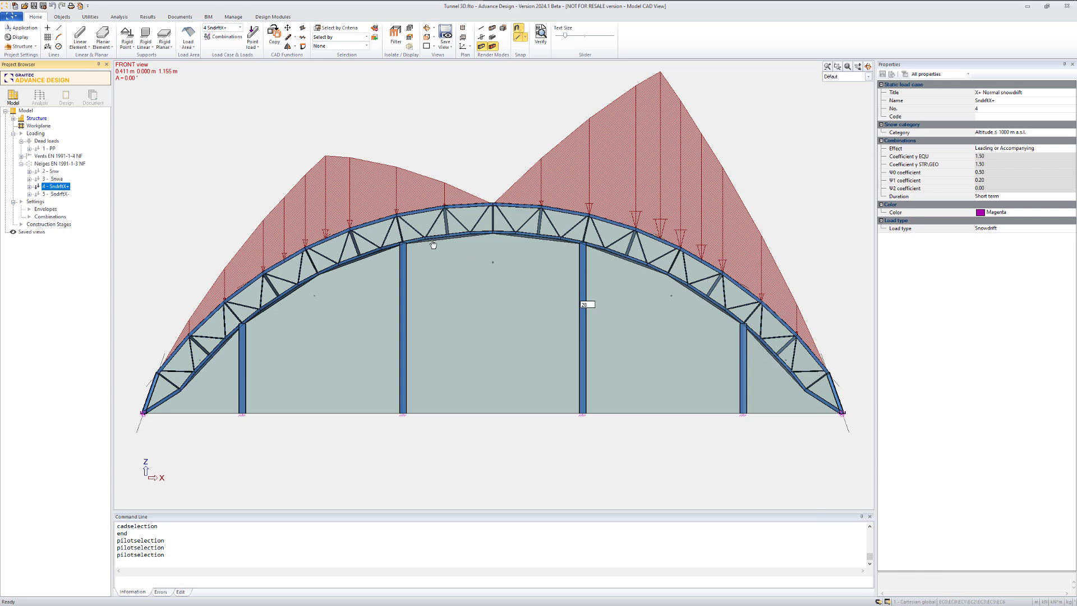
{"action": "left_click", "coordinate": [324, 161]}
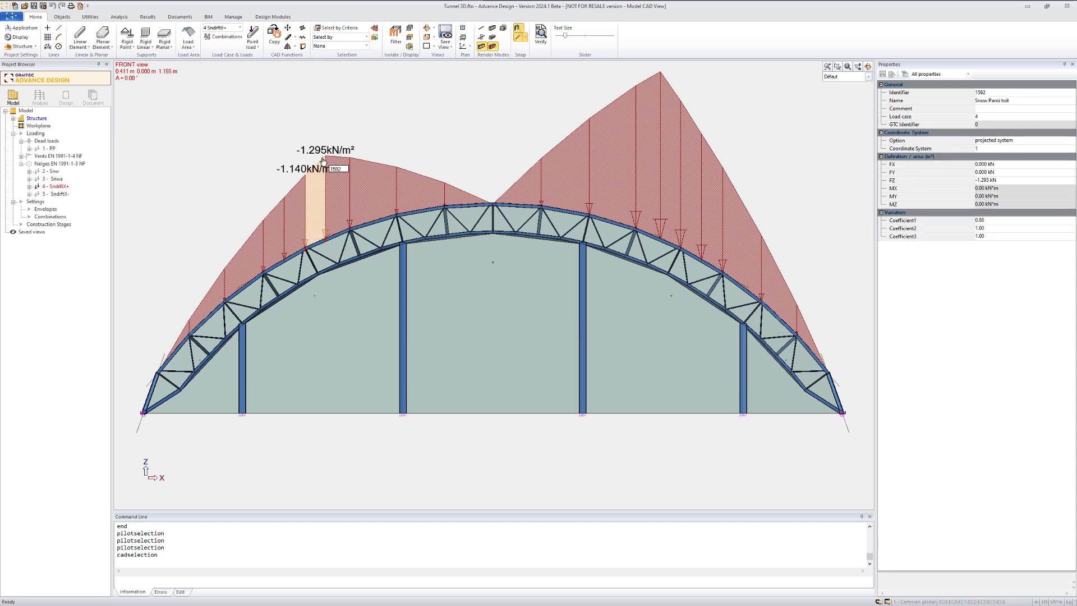
{"action": "left_click", "coordinate": [657, 78]}
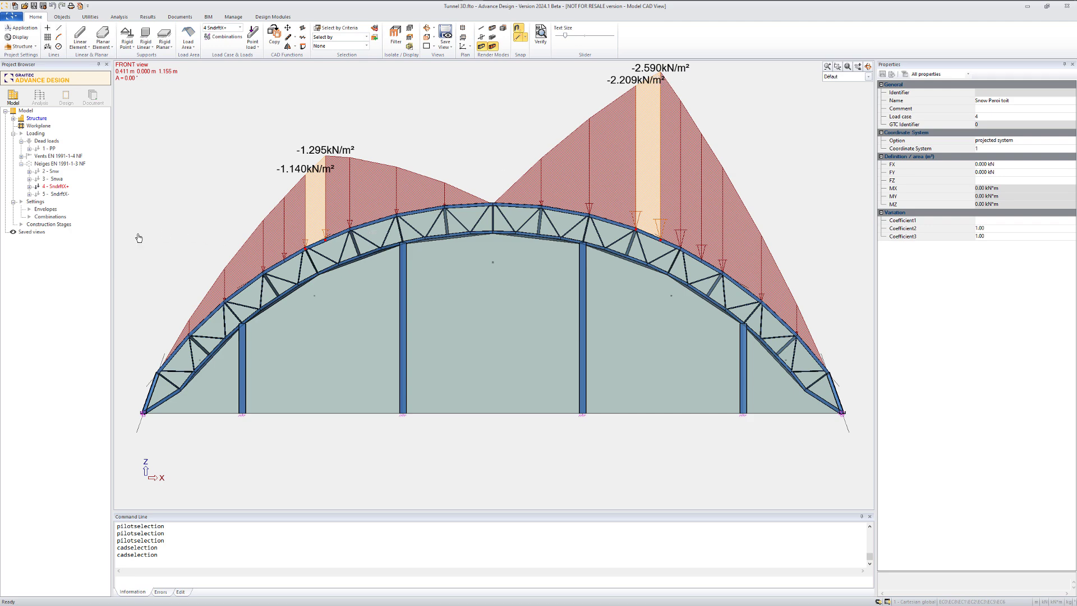
{"action": "left_click", "coordinate": [63, 194]}
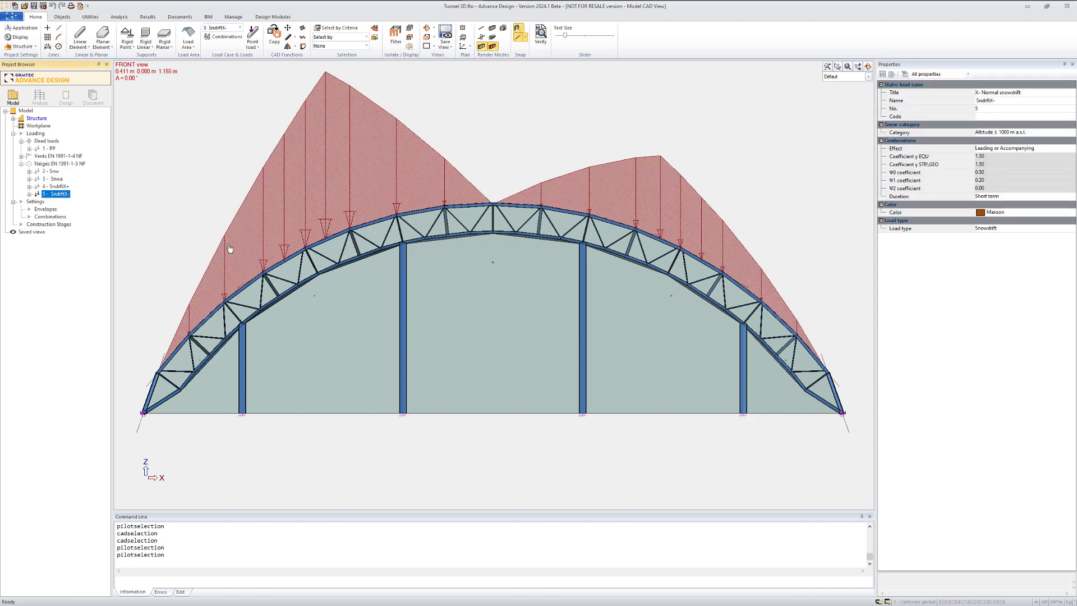
{"action": "left_click", "coordinate": [323, 80]}
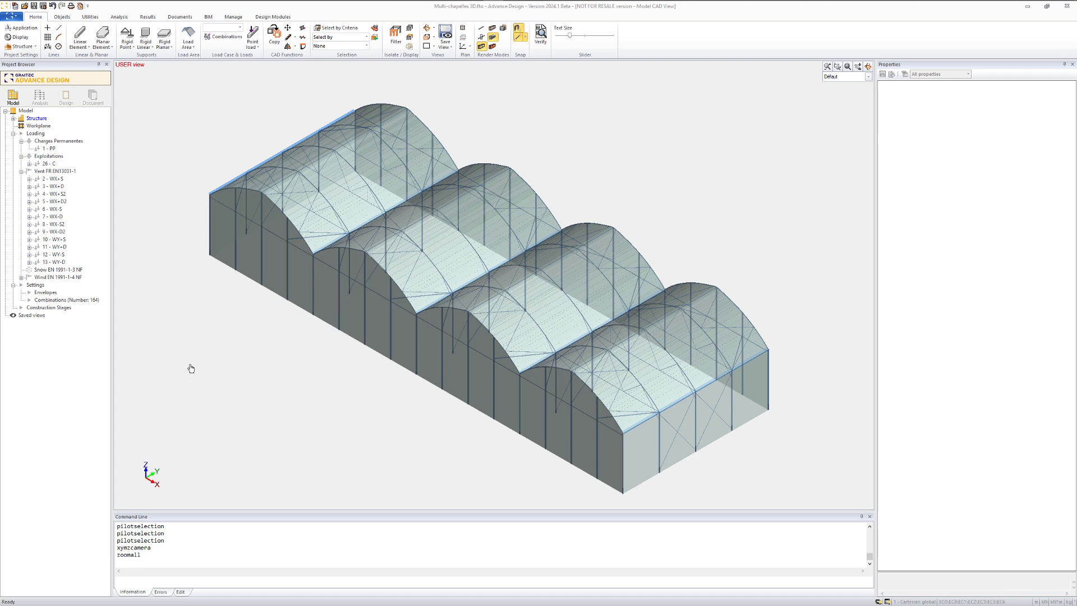
Show the multi-span vaulted building in front view and generate its Snow EN 1991-1-3 NF loads automatically.
{"action": "key", "text": "alt+1"}
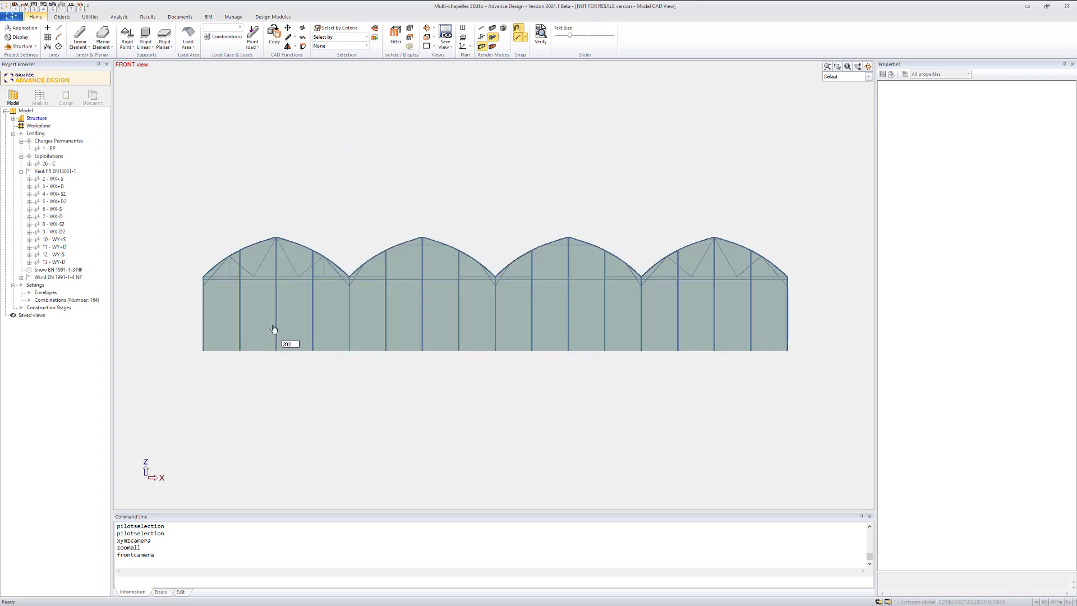
{"action": "left_click", "coordinate": [62, 269]}
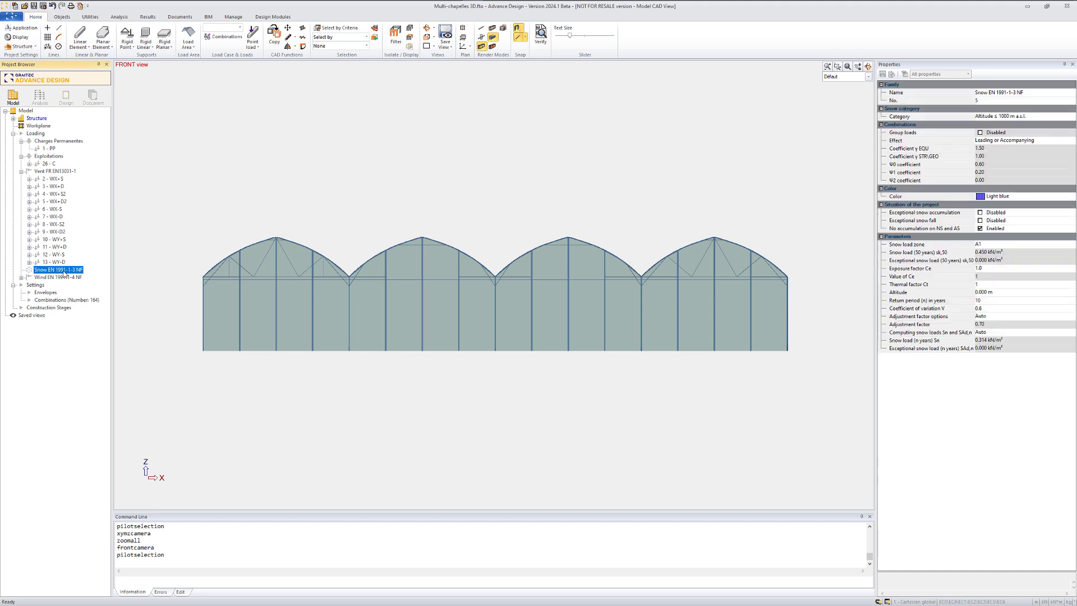
{"action": "right_click", "coordinate": [63, 270]}
{"action": "left_click", "coordinate": [112, 283]}
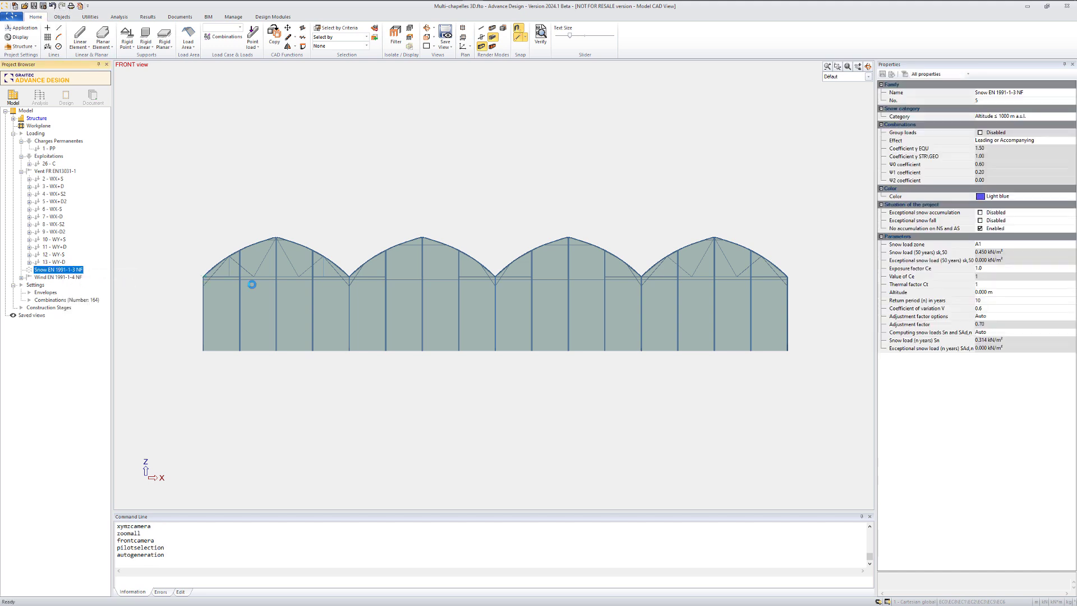
Display snow case 14 - Snw and snowdrift case 15 - SndriftX+ in turn to examine their distribution on the vaults.
{"action": "left_click", "coordinate": [52, 271]}
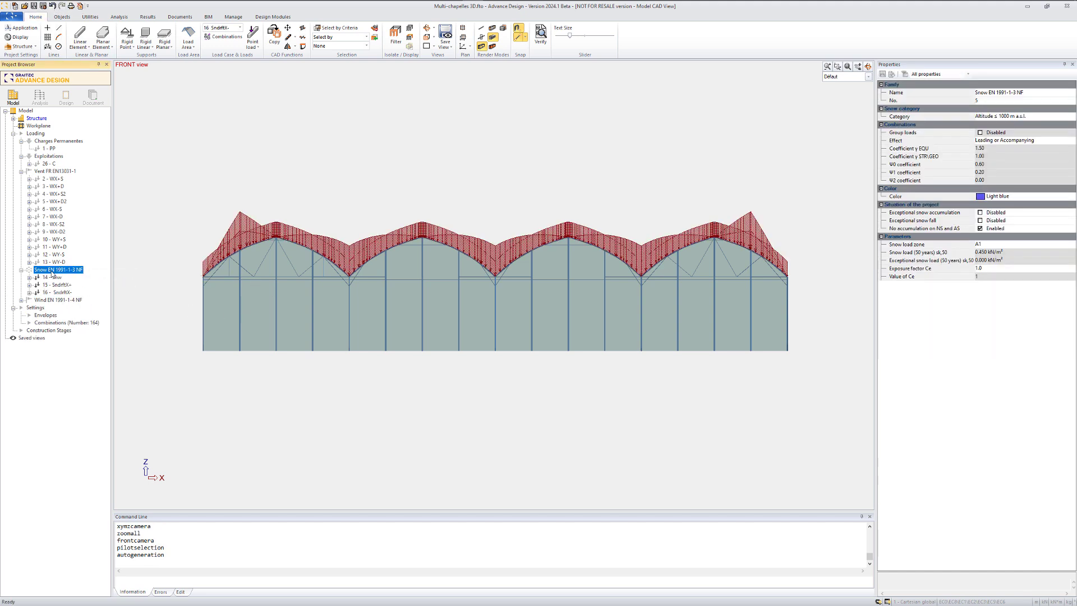
{"action": "left_click", "coordinate": [55, 277]}
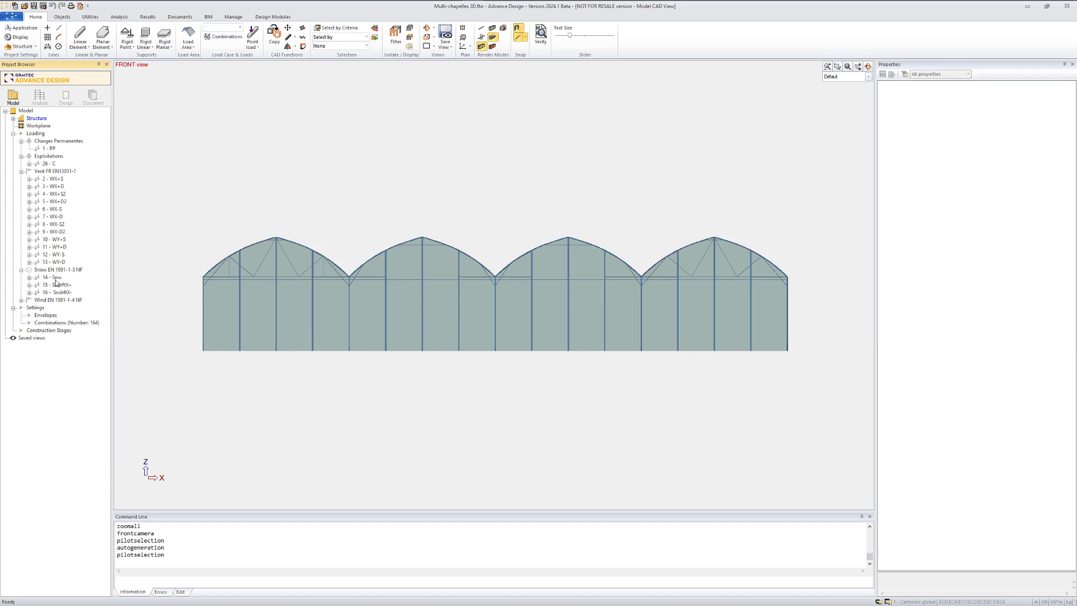
{"action": "left_click", "coordinate": [55, 277]}
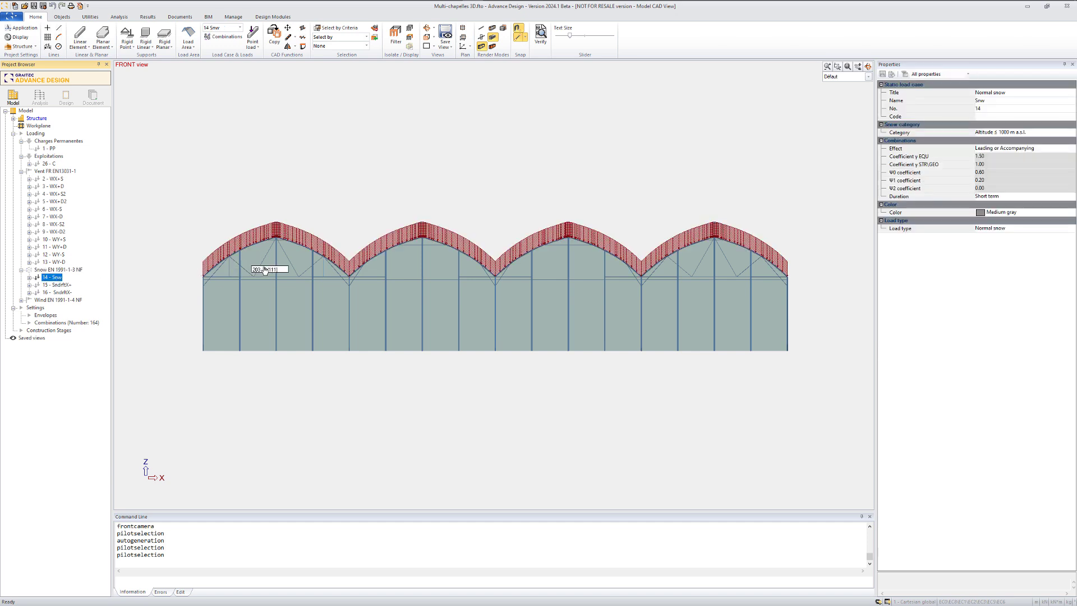
{"action": "left_click", "coordinate": [55, 279]}
{"action": "left_click", "coordinate": [54, 285]}
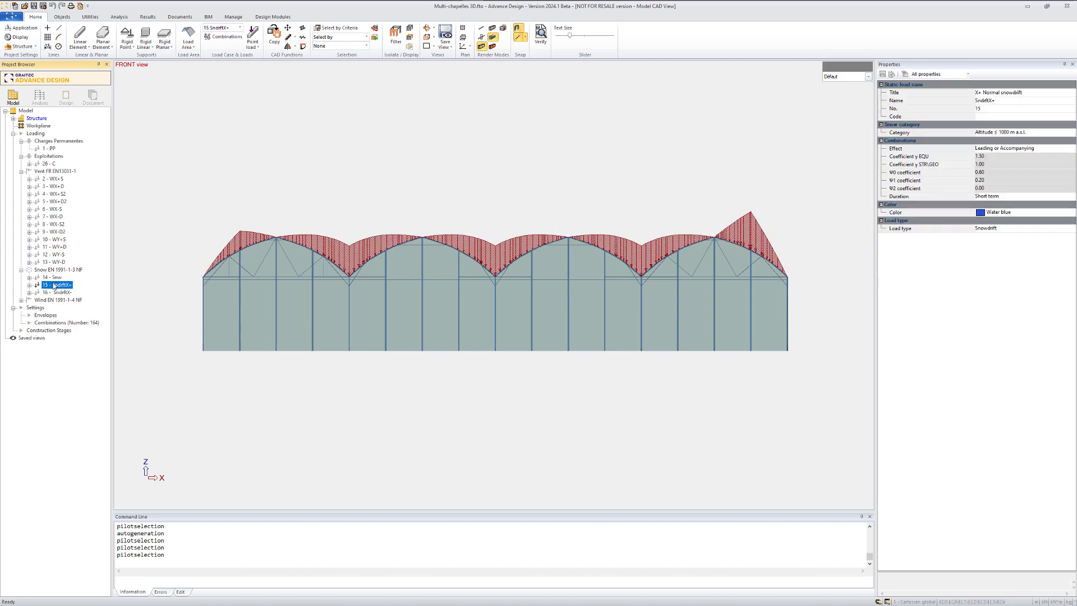